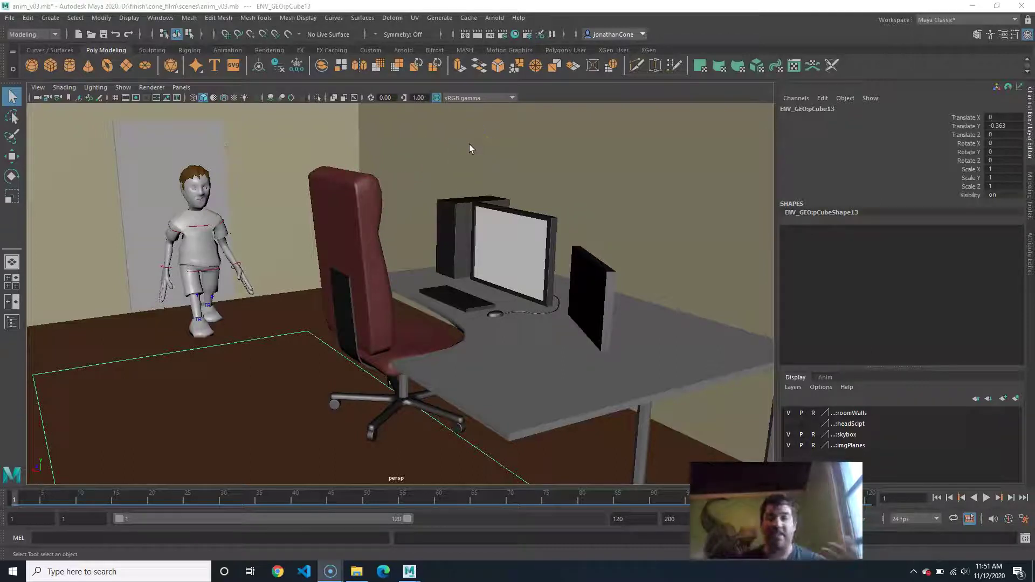
Create a new standard camera in the scene
{"action": "left_click_drag", "start_coordinate": [402, 293], "coordinate": [321, 276], "text": "alt"}
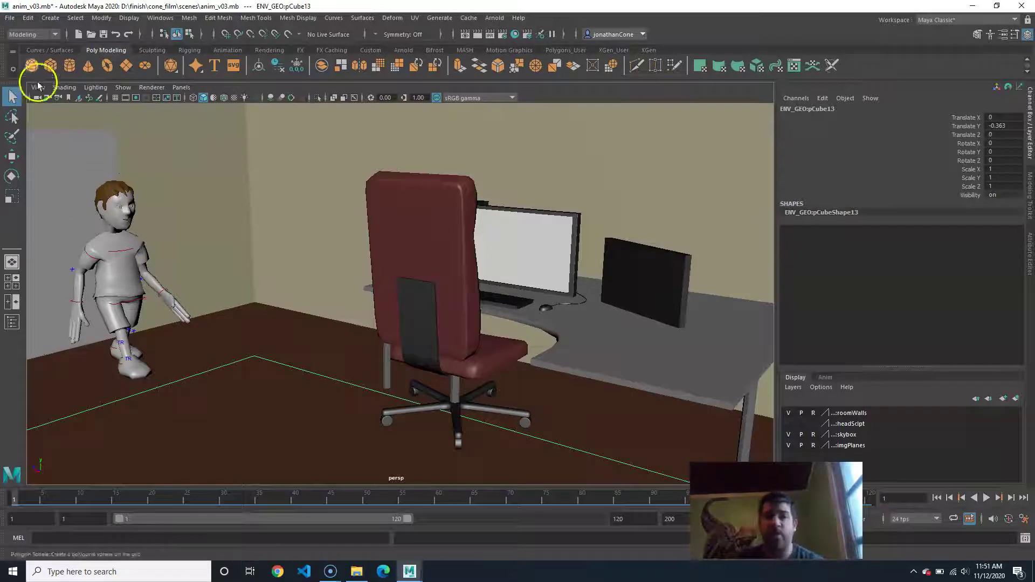
{"action": "left_click", "coordinate": [50, 18]}
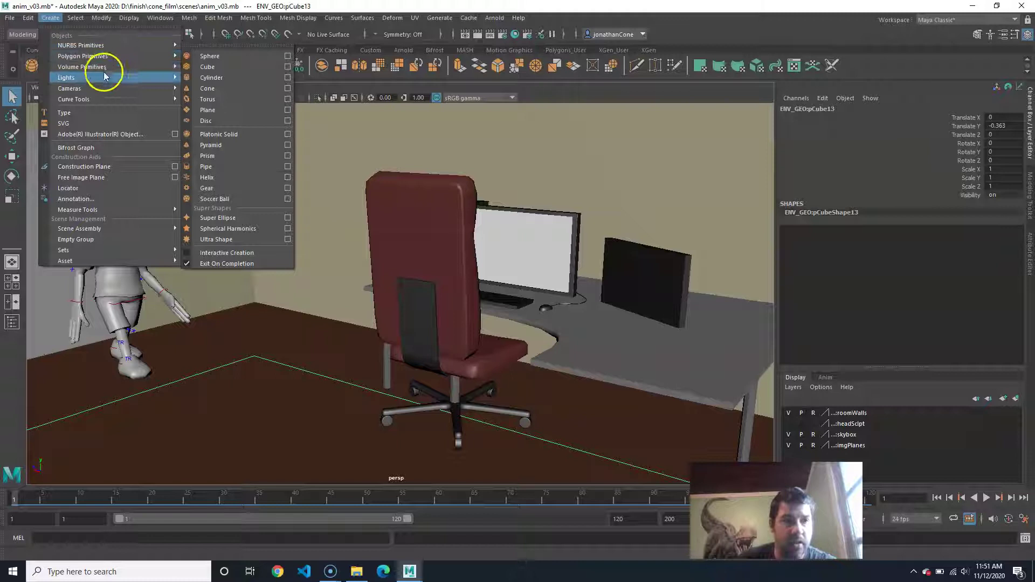
{"action": "mouse_move", "coordinate": [105, 88]}
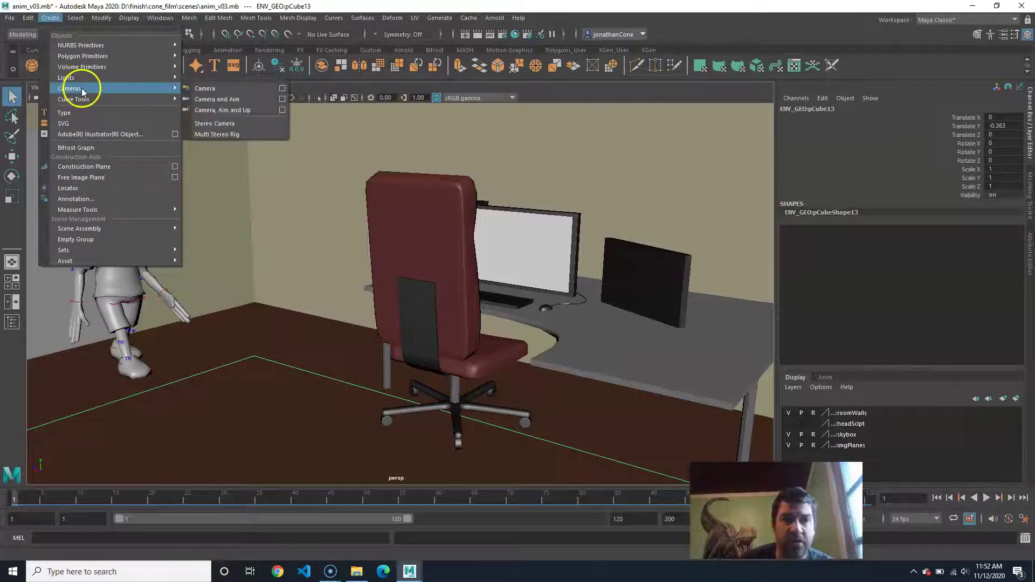
{"action": "left_click", "coordinate": [206, 95]}
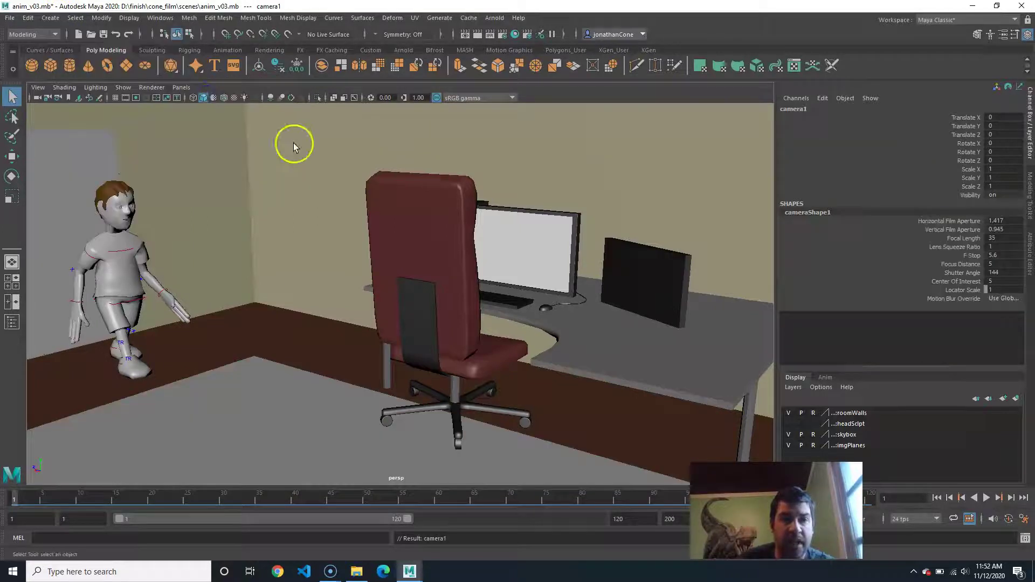
Activate the Move tool and turn on the display of cameras in the perspective view
{"action": "right_click_drag", "start_coordinate": [448, 337], "coordinate": [237, 341], "text": "alt"}
{"action": "mouse_move", "coordinate": [377, 324]}
{"action": "left_mouse_down", "text": "alt"}
{"action": "mouse_move", "coordinate": [297, 327]}
{"action": "mouse_move", "coordinate": [261, 351]}
{"action": "mouse_move", "coordinate": [360, 325]}
{"action": "left_mouse_up", "text": "alt"}
{"action": "right_click_drag", "start_coordinate": [360, 326], "coordinate": [582, 344], "text": "alt"}
{"action": "left_click_drag", "start_coordinate": [582, 344], "coordinate": [492, 358], "text": "alt"}
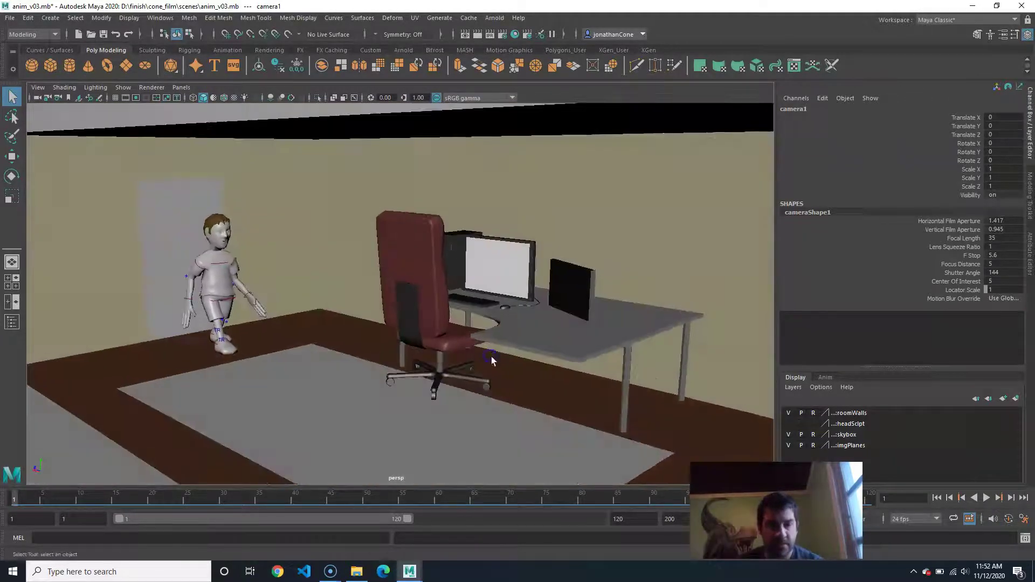
{"action": "key", "text": "w"}
{"action": "right_click_drag", "start_coordinate": [620, 355], "coordinate": [749, 344], "text": "alt"}
{"action": "middle_click_drag", "start_coordinate": [483, 337], "coordinate": [411, 329], "text": "alt"}
{"action": "scroll", "coordinate": [411, 330], "scroll_direction": "up", "scroll_amount": 3}
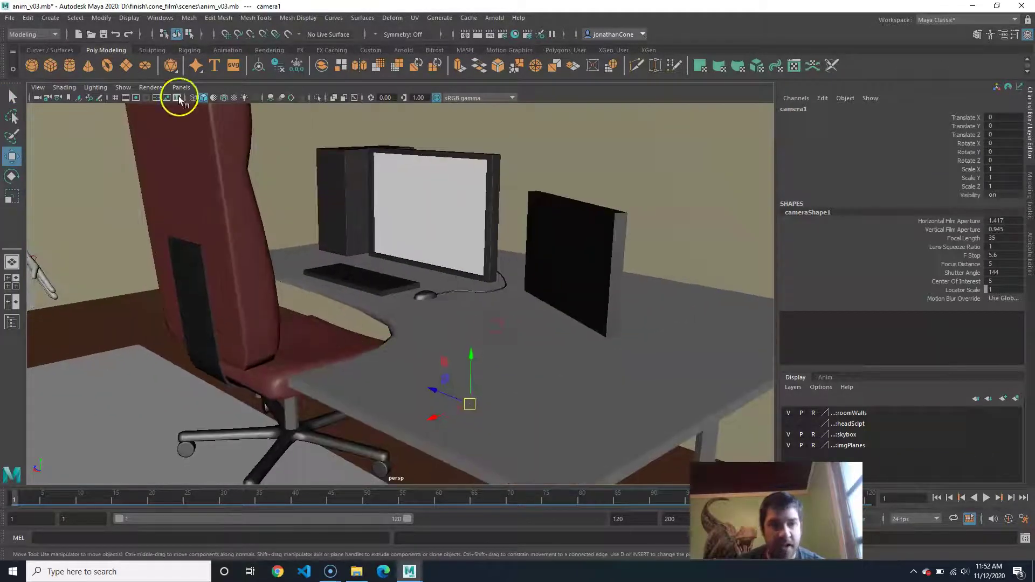
{"action": "left_click", "coordinate": [123, 88]}
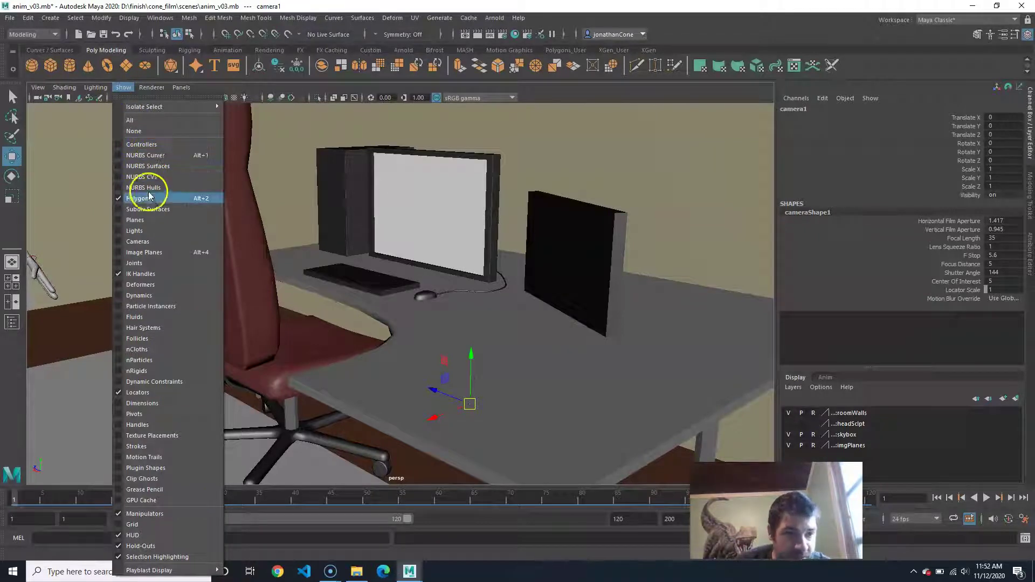
{"action": "left_click", "coordinate": [151, 242]}
Move the new camera across the floor near the character's feet, to about X 17 and Z 31.4
{"action": "scroll", "coordinate": [408, 387], "scroll_direction": "down", "scroll_amount": 5}
{"action": "left_click_drag", "start_coordinate": [403, 373], "coordinate": [84, 373], "text": "alt"}
{"action": "middle_click_drag", "start_coordinate": [220, 373], "coordinate": [447, 340], "text": "alt"}
{"action": "left_click_drag", "start_coordinate": [363, 337], "coordinate": [228, 368]}
{"action": "middle_click_drag", "start_coordinate": [227, 368], "coordinate": [338, 305], "text": "alt"}
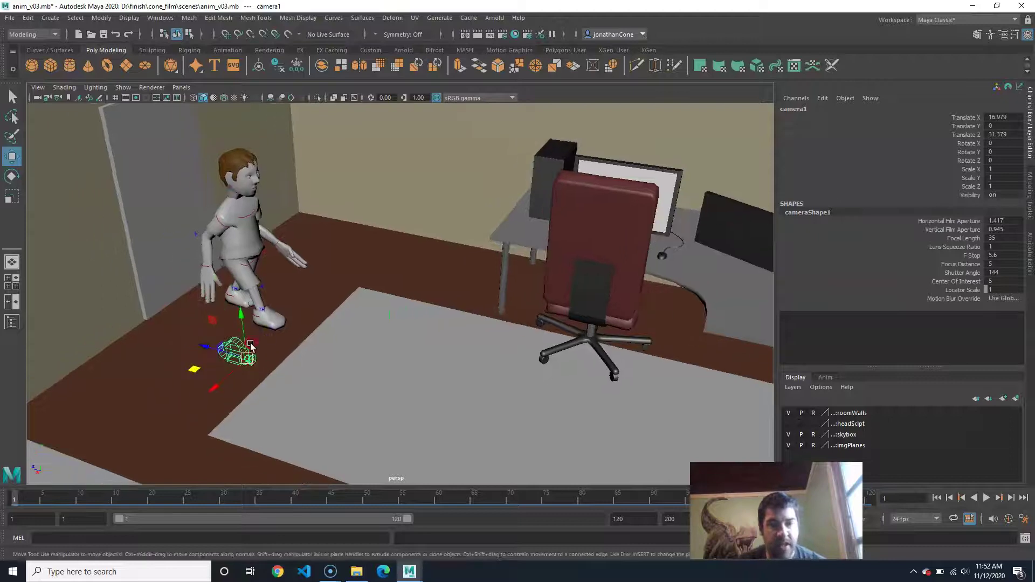
Switch to the four-view layout and make the top view look through the selected camera
{"action": "key", "text": "space"}
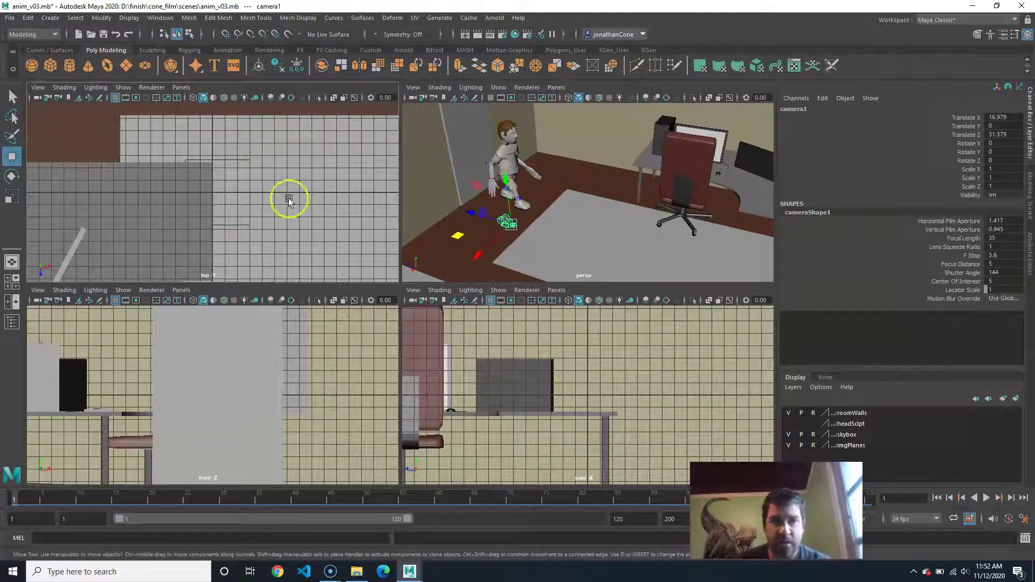
{"action": "left_click", "coordinate": [179, 88]}
{"action": "mouse_move", "coordinate": [197, 100]}
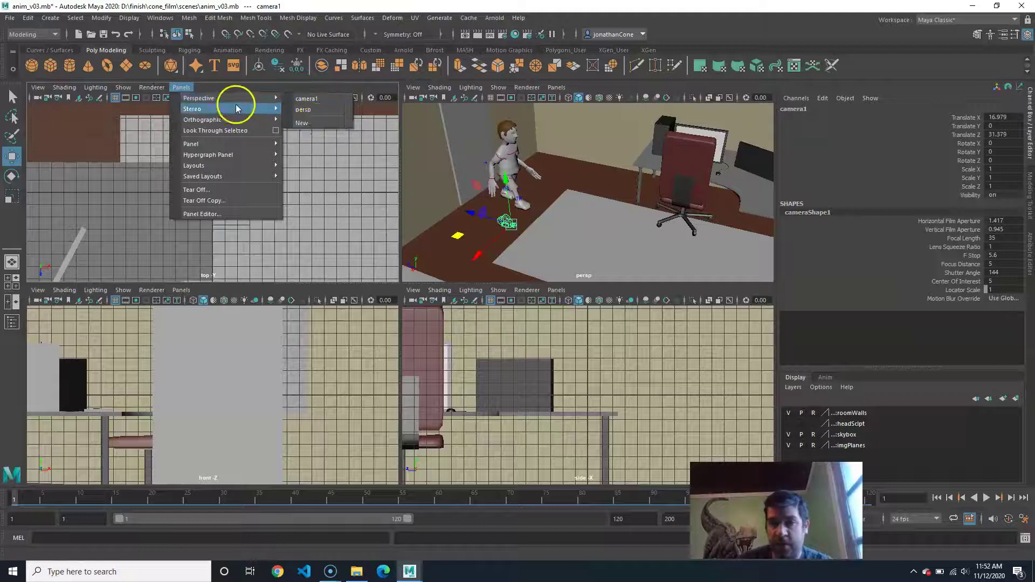
{"action": "mouse_move", "coordinate": [232, 108]}
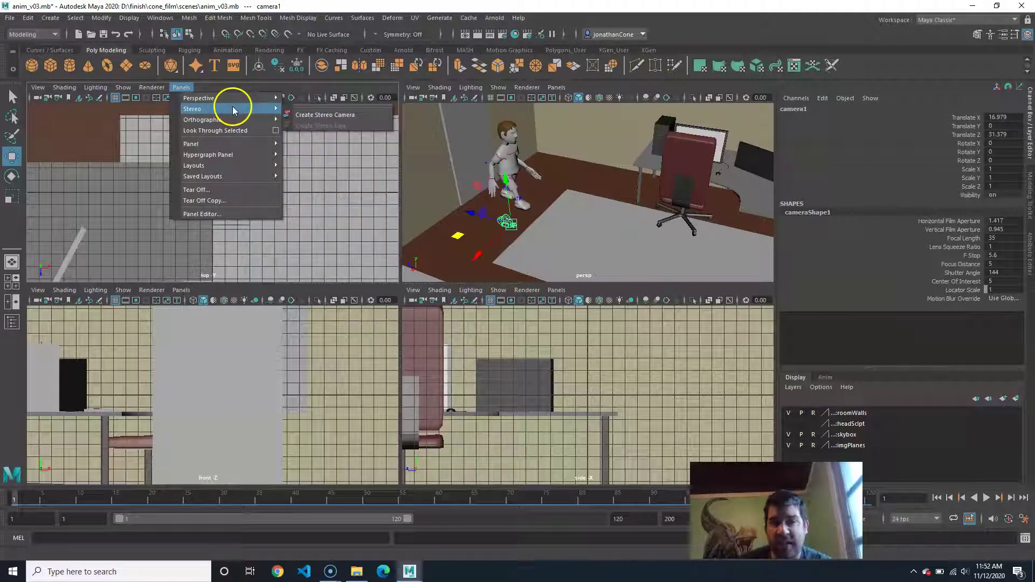
{"action": "mouse_move", "coordinate": [205, 166]}
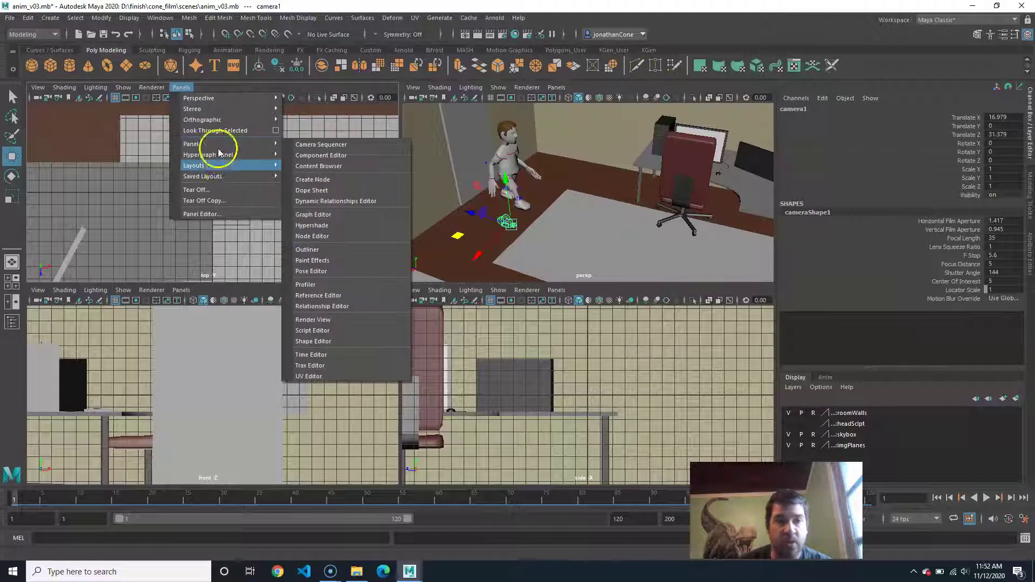
{"action": "left_click", "coordinate": [210, 131]}
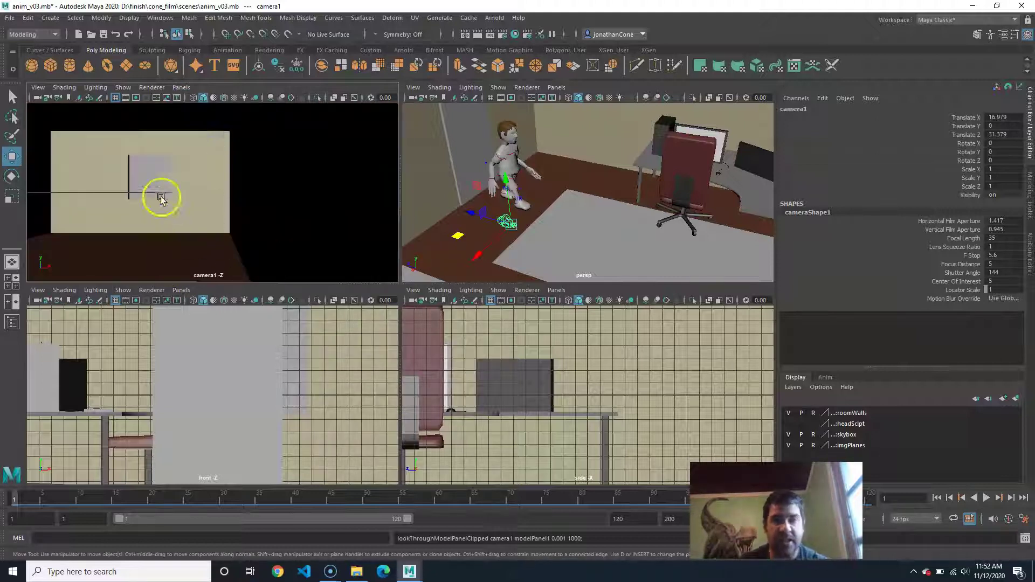
Frame the boy, the door and the desk's edge through the camera, with it at about X 33.4, Y 7.3, Z 8.7
{"action": "left_click_drag", "start_coordinate": [224, 198], "coordinate": [186, 196], "text": "alt"}
{"action": "middle_click_drag", "start_coordinate": [187, 197], "coordinate": [254, 201], "text": "alt"}
{"action": "left_click_drag", "start_coordinate": [254, 201], "coordinate": [242, 193], "text": "alt"}
{"action": "right_click_drag", "start_coordinate": [243, 193], "coordinate": [397, 185], "text": "alt"}
{"action": "right_click_drag", "start_coordinate": [227, 216], "coordinate": [271, 244], "text": "alt"}
{"action": "left_click_drag", "start_coordinate": [224, 224], "coordinate": [167, 184], "text": "alt"}
{"action": "right_click_drag", "start_coordinate": [286, 200], "coordinate": [238, 202], "text": "alt"}
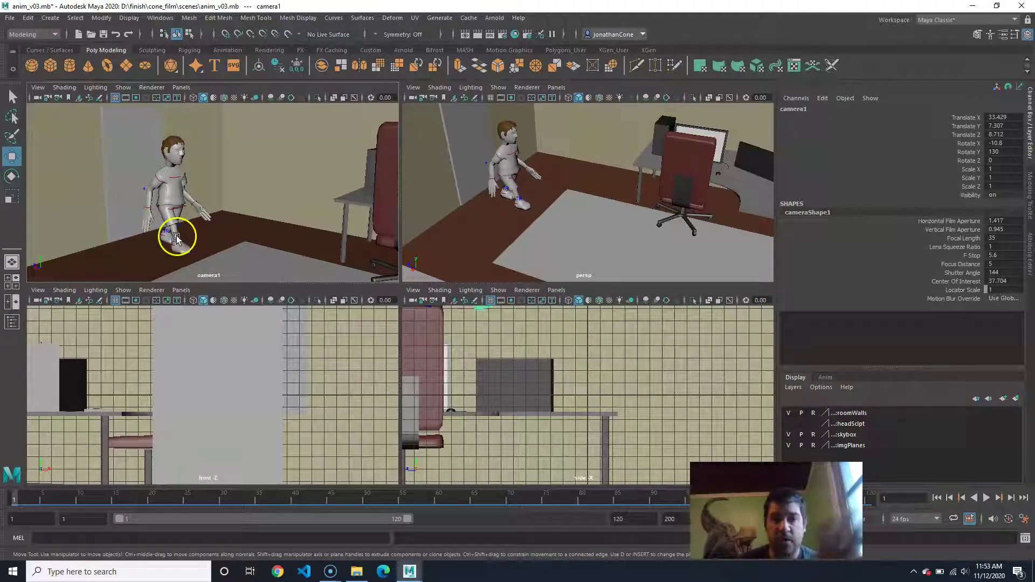
Turn on textured shading in the camera view
{"action": "left_click", "coordinate": [243, 100]}
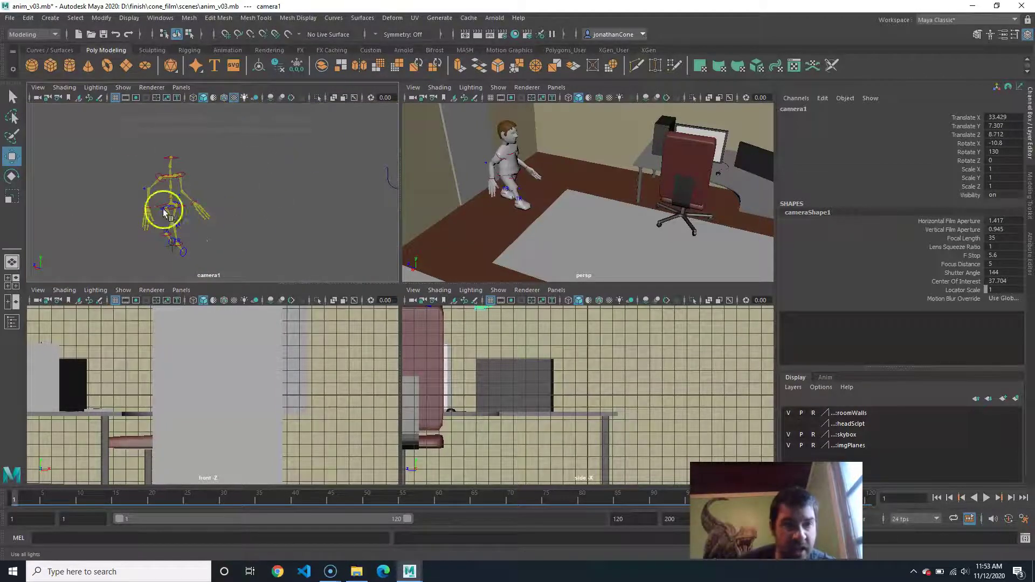
{"action": "key", "text": "6"}
{"action": "left_click", "coordinate": [202, 161]}
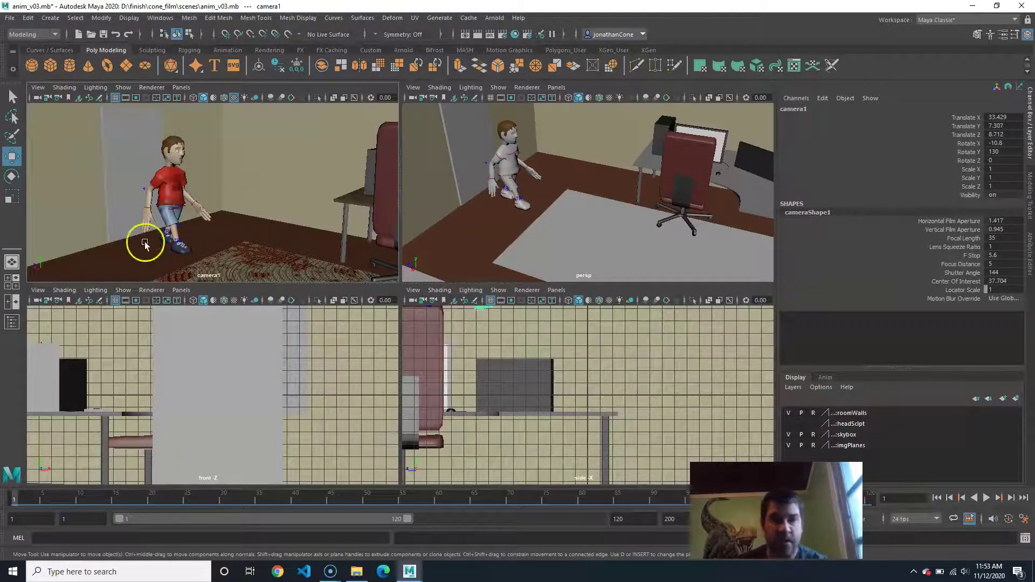
Show only polygons in the camera view and enlarge the camera and perspective views
{"action": "left_click", "coordinate": [123, 88]}
{"action": "left_click", "coordinate": [138, 135]}
{"action": "left_click", "coordinate": [123, 88]}
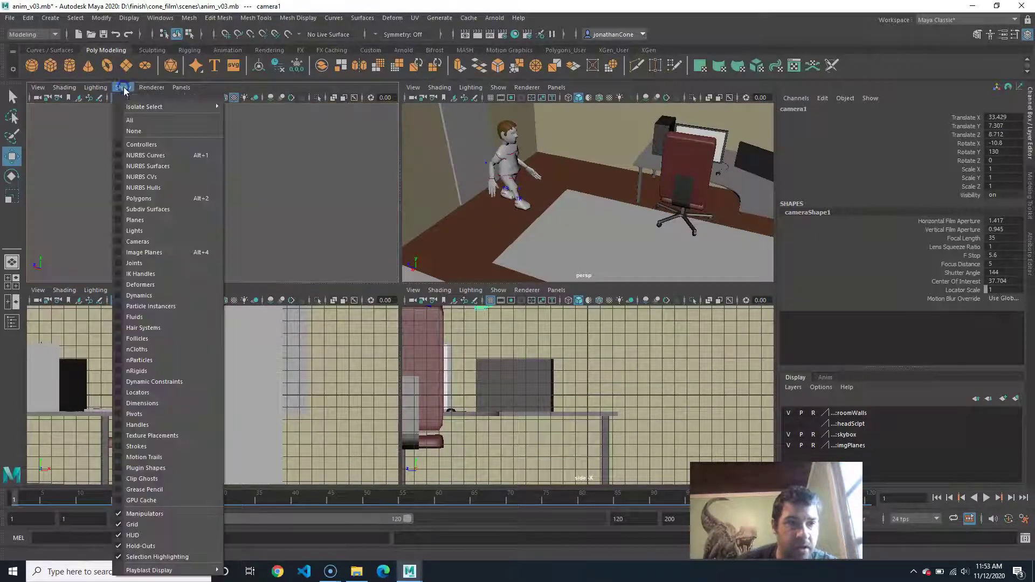
{"action": "left_click", "coordinate": [155, 199]}
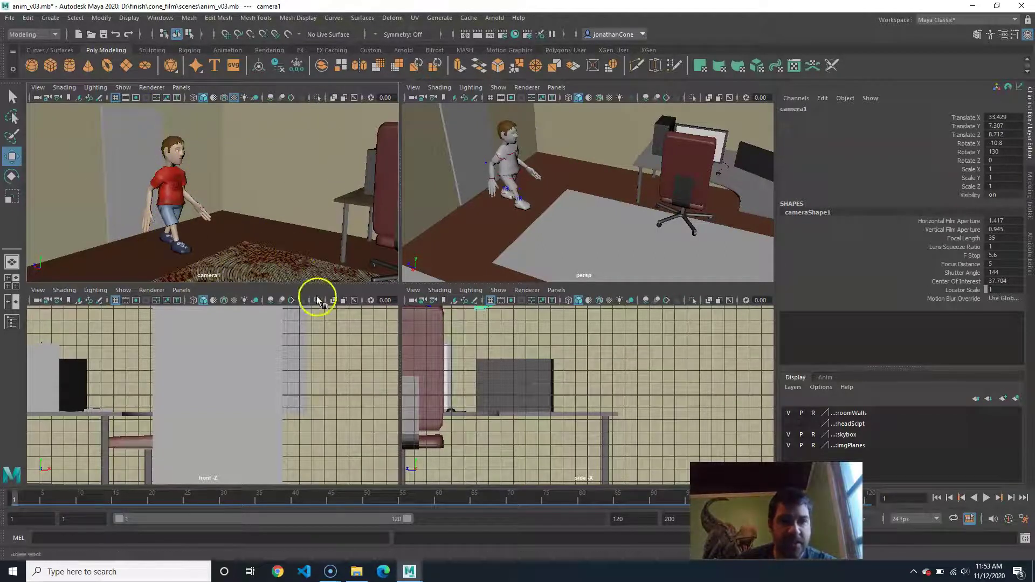
{"action": "left_click_drag", "start_coordinate": [315, 283], "coordinate": [302, 373]}
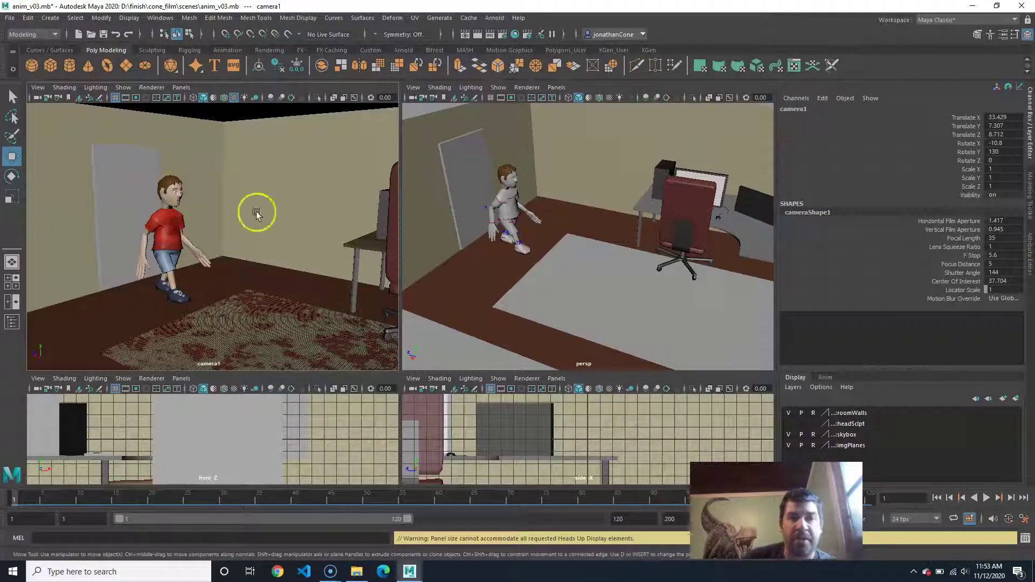
Set the render image size preset to HD_720 and display the resolution gate in the camera view
{"action": "left_click", "coordinate": [503, 35]}
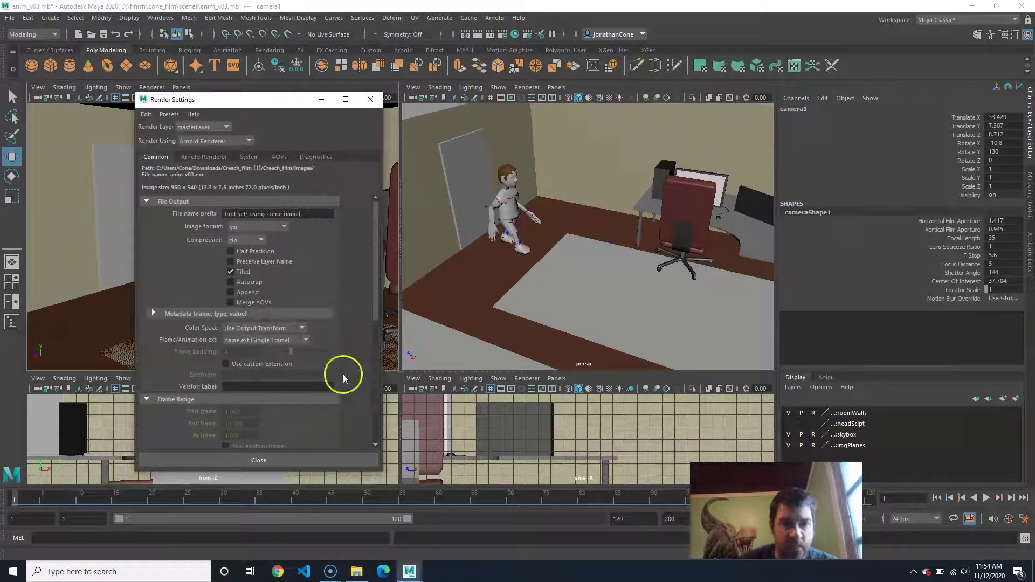
{"action": "scroll", "coordinate": [314, 238], "scroll_direction": "down", "scroll_amount": 10}
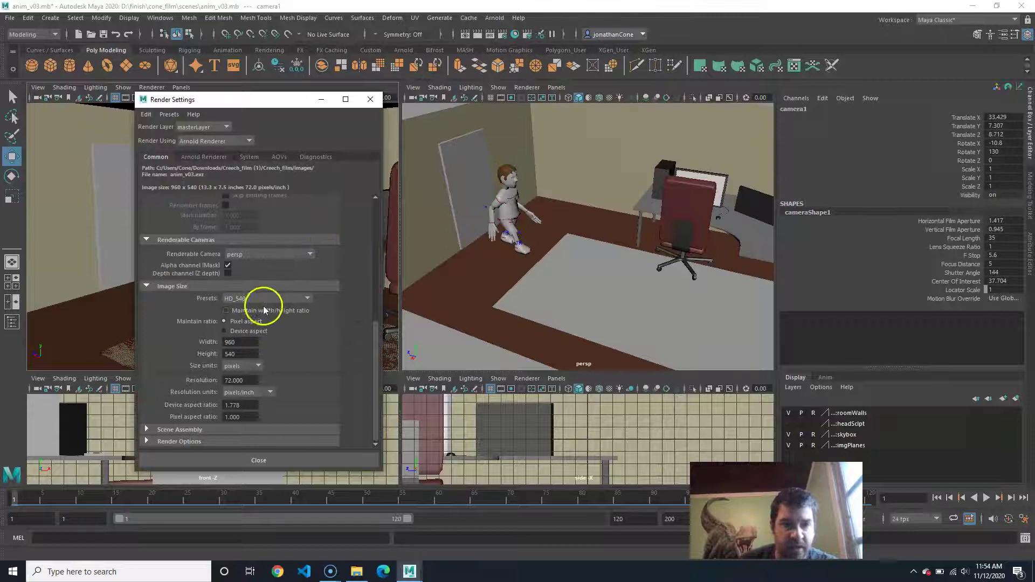
{"action": "left_click", "coordinate": [268, 299]}
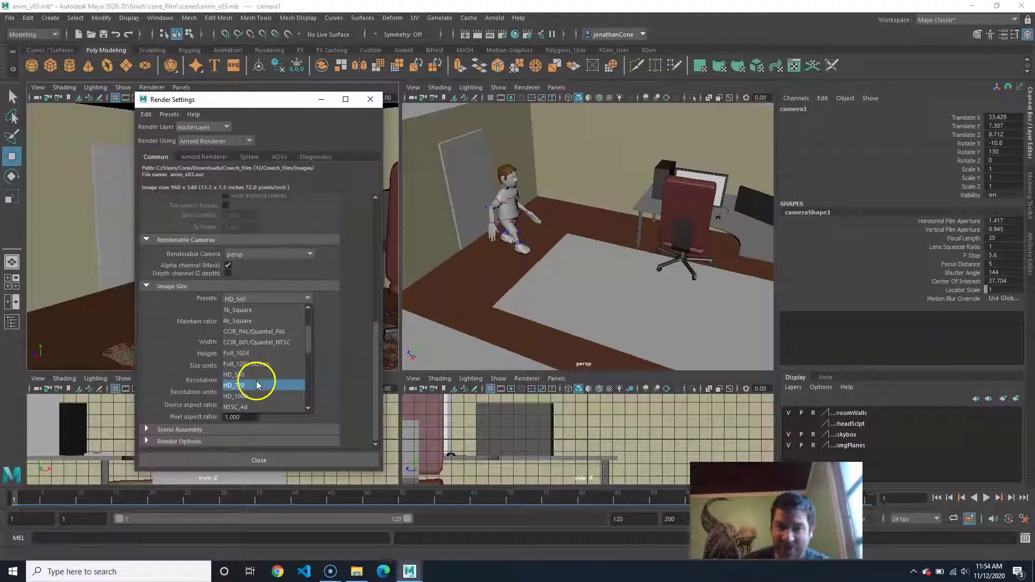
{"action": "left_click", "coordinate": [258, 376]}
{"action": "left_click", "coordinate": [259, 301]}
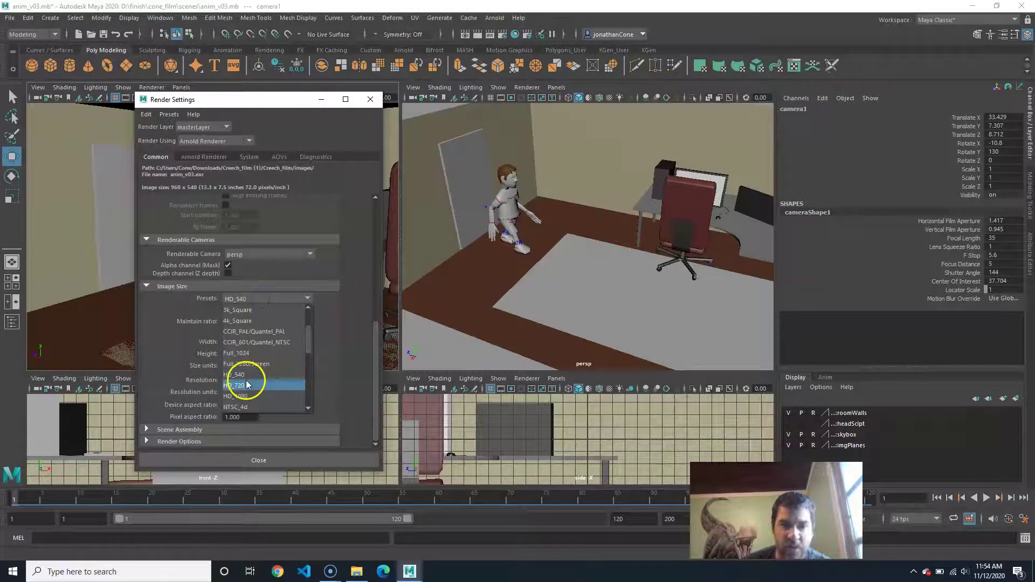
{"action": "left_click", "coordinate": [250, 383]}
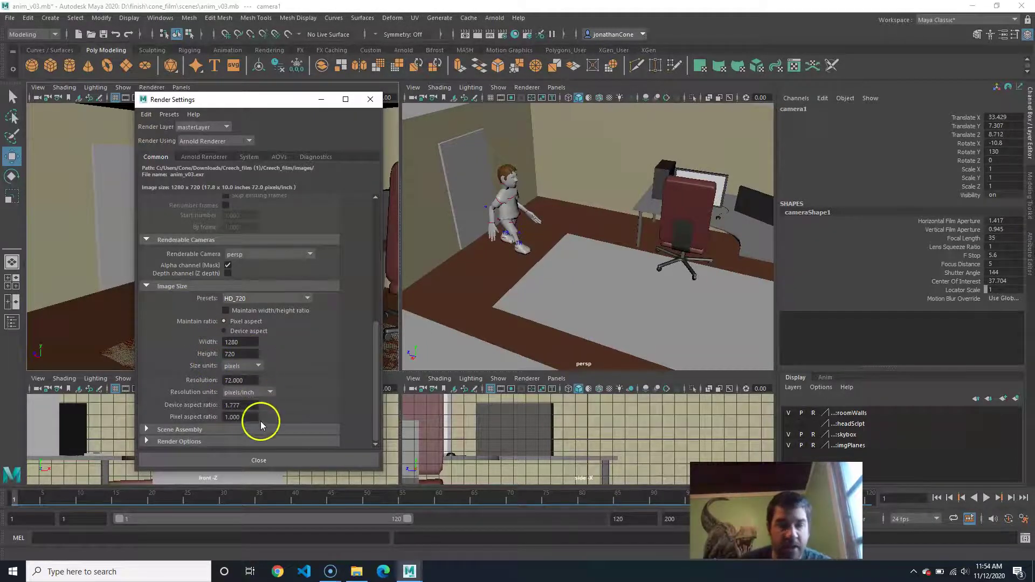
{"action": "left_click", "coordinate": [259, 460]}
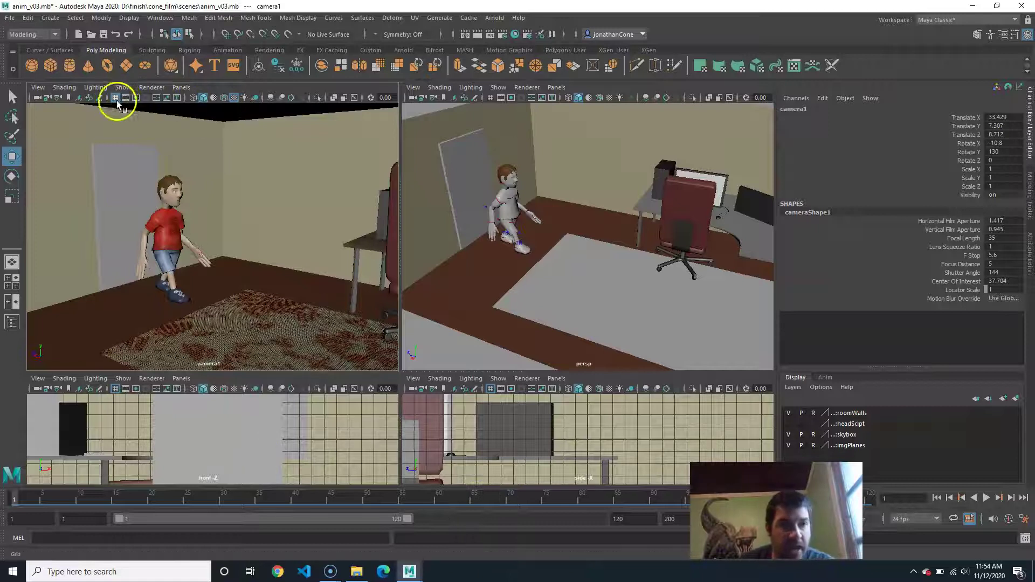
{"action": "left_click", "coordinate": [136, 98]}
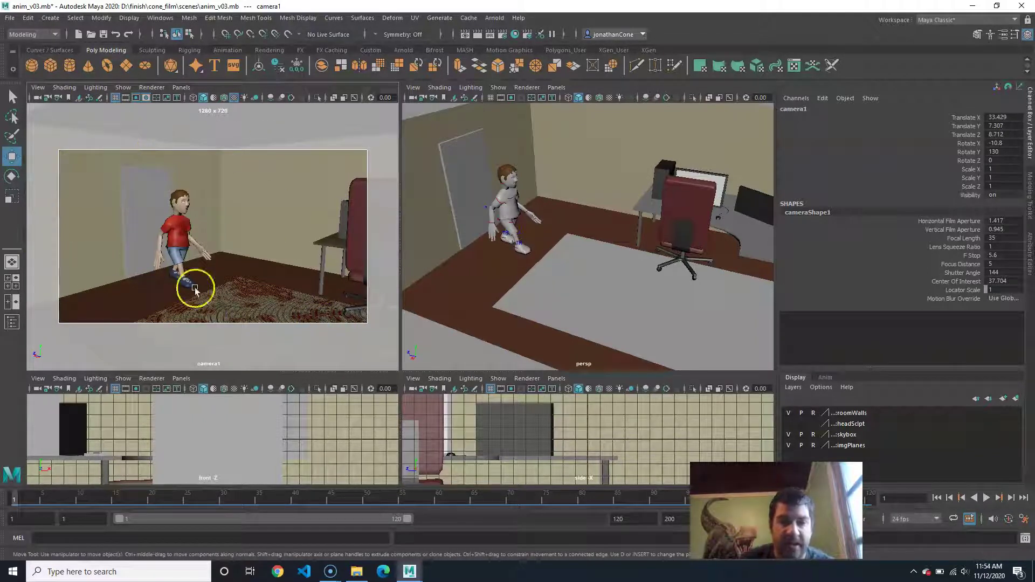
Reframe the camera at frame 1 to include the boy, chair and whole desk, and hide the grid in its view
{"action": "mouse_move", "coordinate": [23, 504]}
{"action": "left_mouse_down"}
{"action": "mouse_move", "coordinate": [19, 496]}
{"action": "mouse_move", "coordinate": [257, 509]}
{"action": "mouse_move", "coordinate": [425, 503]}
{"action": "mouse_move", "coordinate": [54, 496]}
{"action": "mouse_move", "coordinate": [342, 495]}
{"action": "mouse_move", "coordinate": [65, 490]}
{"action": "mouse_move", "coordinate": [268, 481]}
{"action": "mouse_move", "coordinate": [5, 494]}
{"action": "left_mouse_up"}
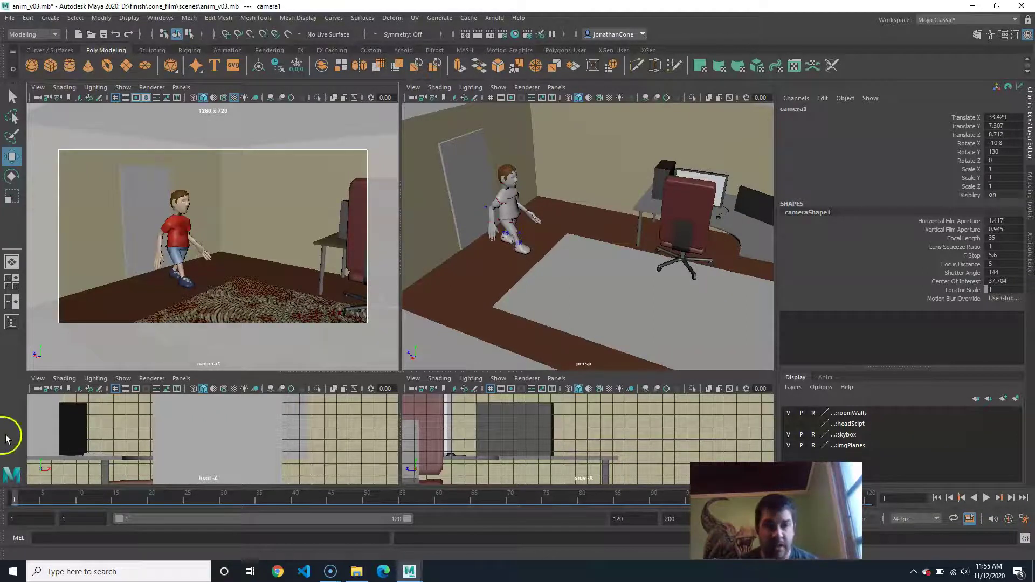
{"action": "right_click_drag", "start_coordinate": [273, 289], "coordinate": [230, 287], "text": "alt"}
{"action": "middle_click_drag", "start_coordinate": [231, 288], "coordinate": [151, 288], "text": "alt"}
{"action": "right_click_drag", "start_coordinate": [150, 288], "coordinate": [161, 286], "text": "alt"}
{"action": "left_click", "coordinate": [115, 98]}
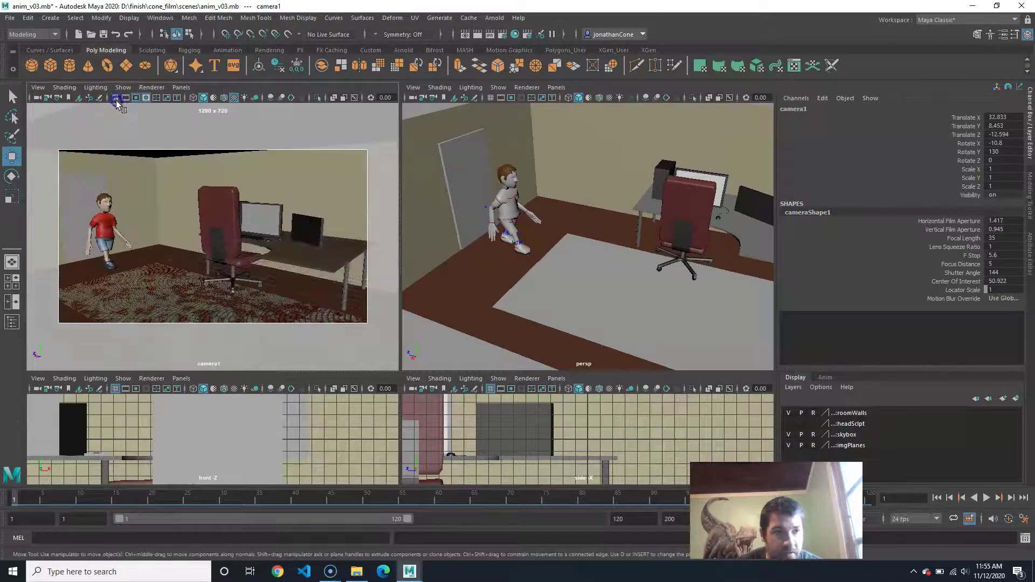
Lower and fine-tune the camera framing to about X 32.7, Y 5, Z -13.3, rotated -7.2 in X and 132 in Y
{"action": "middle_click_drag", "start_coordinate": [257, 261], "coordinate": [267, 268], "text": "alt"}
{"action": "left_click_drag", "start_coordinate": [271, 273], "coordinate": [261, 265], "text": "alt"}
{"action": "right_click_drag", "start_coordinate": [261, 265], "coordinate": [258, 263], "text": "alt"}
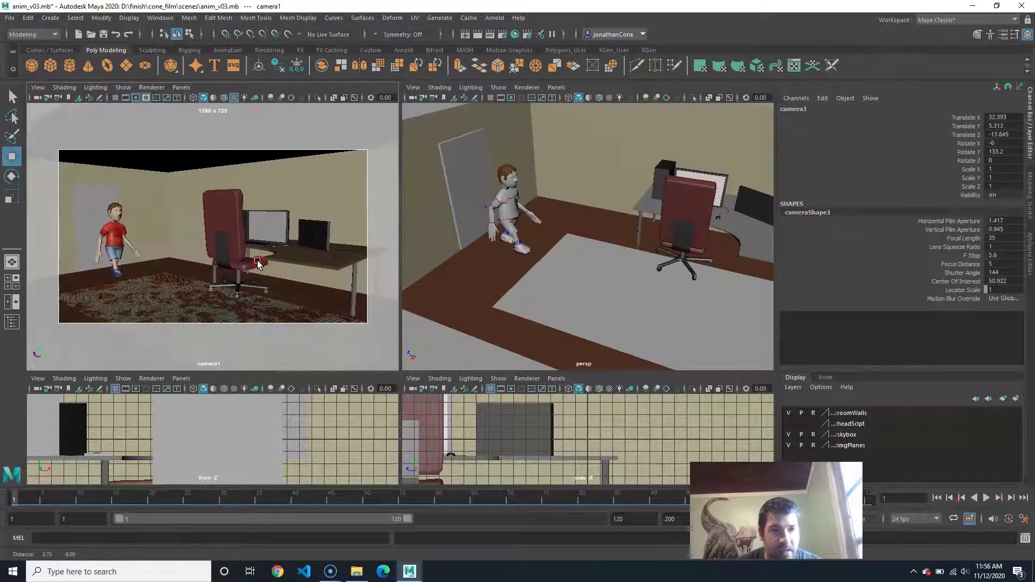
{"action": "left_click_drag", "start_coordinate": [258, 262], "coordinate": [260, 264], "text": "alt"}
{"action": "middle_click_drag", "start_coordinate": [260, 263], "coordinate": [262, 254], "text": "alt"}
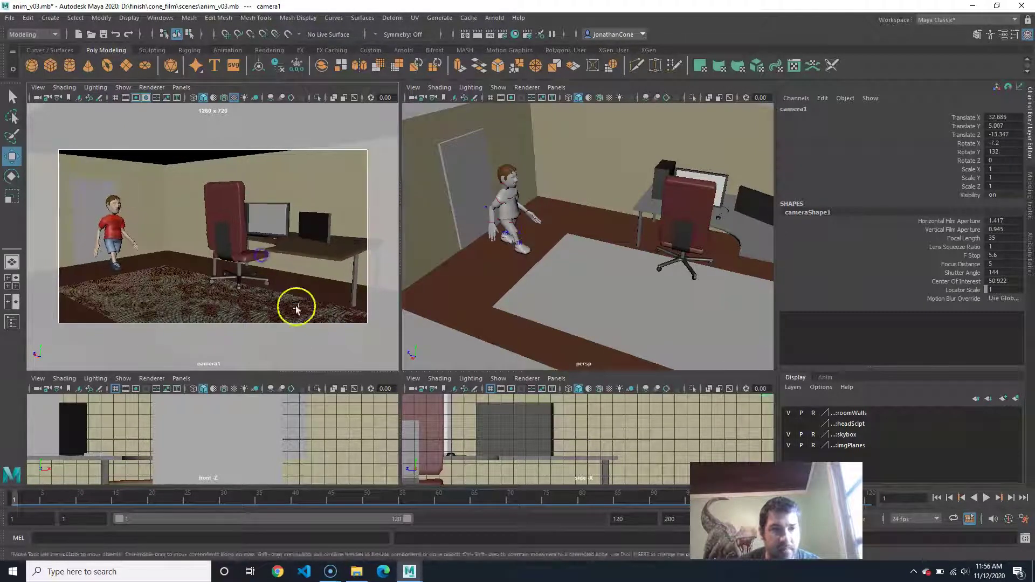
Scrub the animation to frame 48, rename the camera shot01_1_48, and return the timeline to frame 1
{"action": "mouse_move", "coordinate": [18, 499]}
{"action": "left_mouse_down"}
{"action": "mouse_move", "coordinate": [363, 495]}
{"action": "mouse_move", "coordinate": [90, 483]}
{"action": "mouse_move", "coordinate": [294, 480]}
{"action": "mouse_move", "coordinate": [204, 480]}
{"action": "mouse_move", "coordinate": [155, 502]}
{"action": "mouse_move", "coordinate": [20, 501]}
{"action": "mouse_move", "coordinate": [360, 508]}
{"action": "mouse_move", "coordinate": [350, 510]}
{"action": "left_mouse_up"}
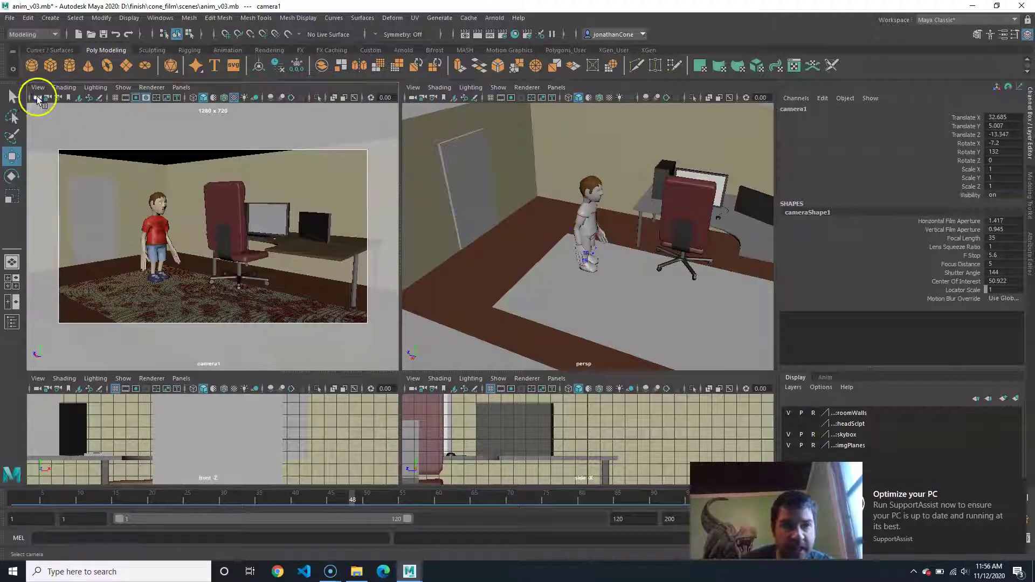
{"action": "double_click", "coordinate": [798, 108]}
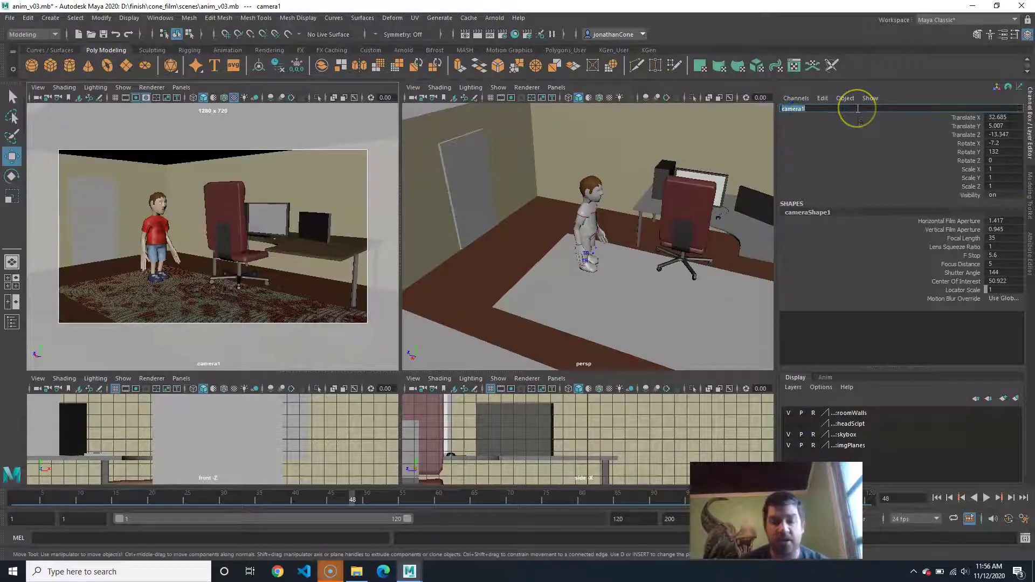
{"action": "type", "text": "shot01_1"}
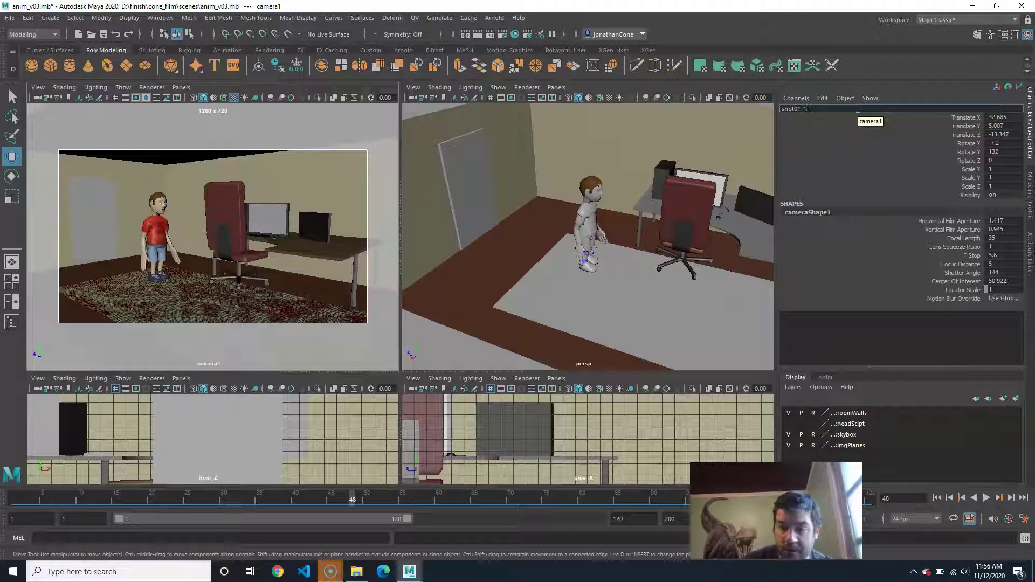
{"action": "type", "text": "48"}
{"action": "key", "text": "Return"}
{"action": "left_click", "coordinate": [807, 126]}
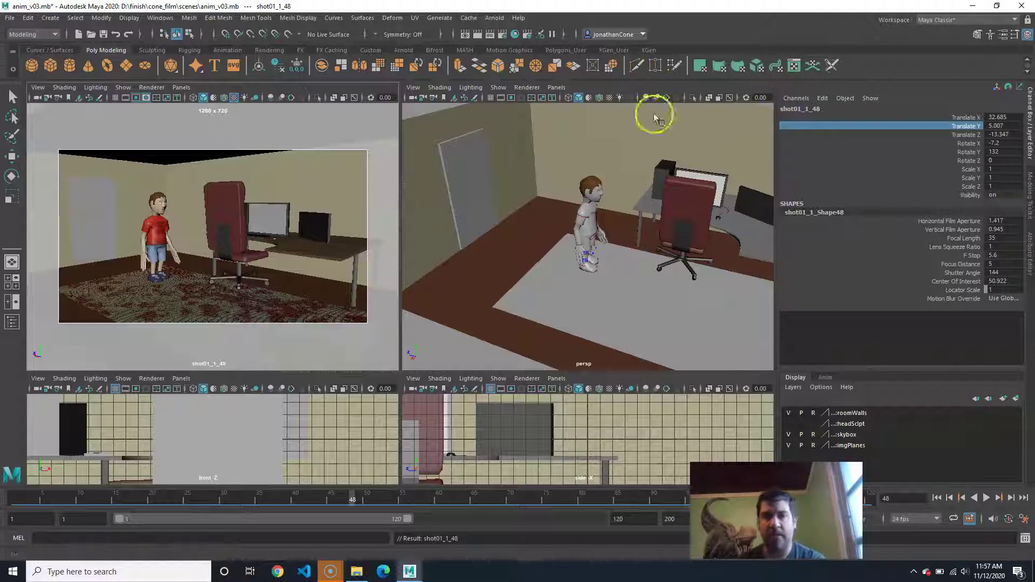
{"action": "left_click_drag", "start_coordinate": [35, 496], "coordinate": [13, 505]}
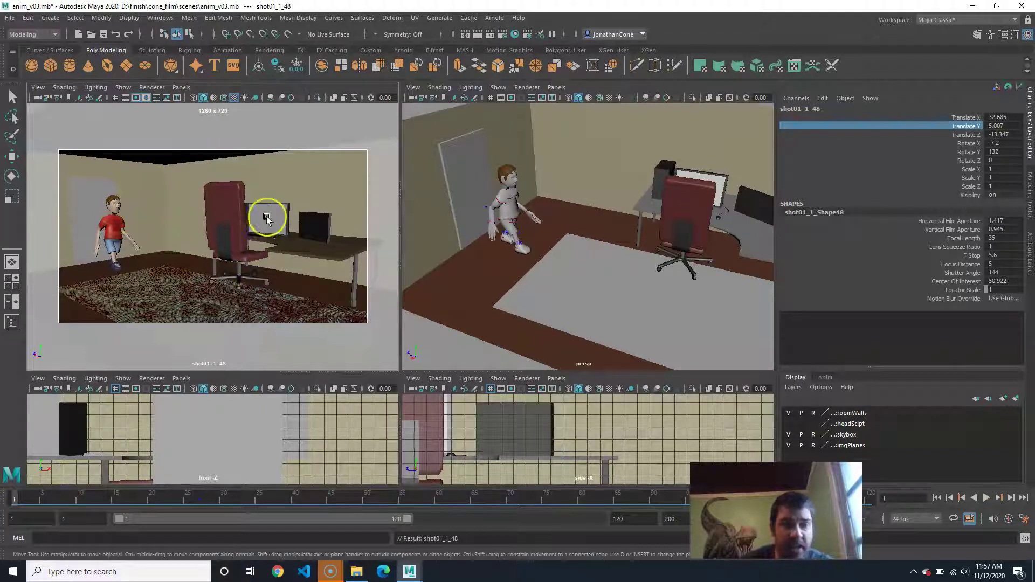
Lock the shot01_1_48 camera and try to pan its view to test the lock
{"action": "left_click", "coordinate": [47, 98]}
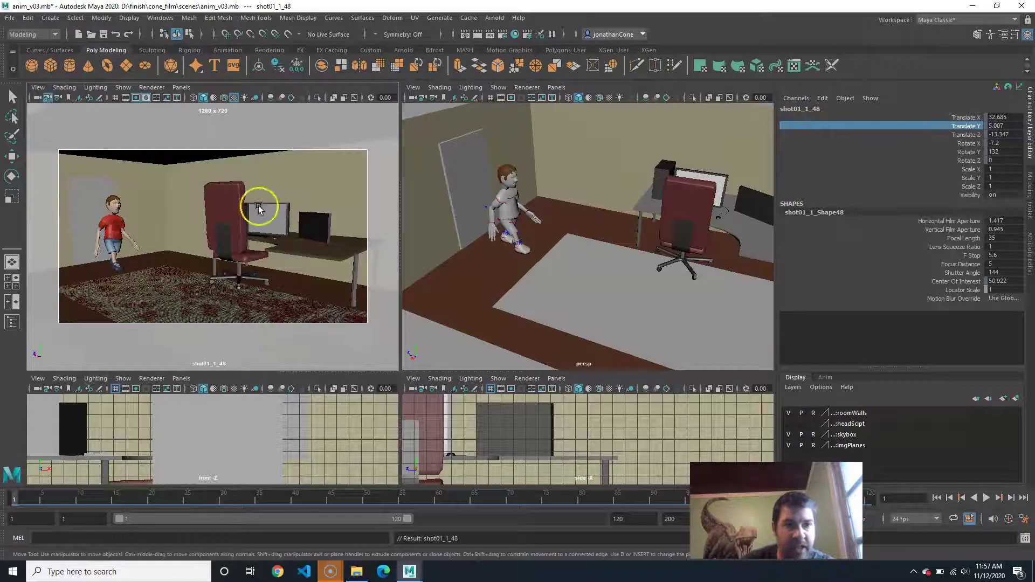
{"action": "middle_click_drag", "start_coordinate": [228, 255], "coordinate": [270, 229], "text": "alt"}
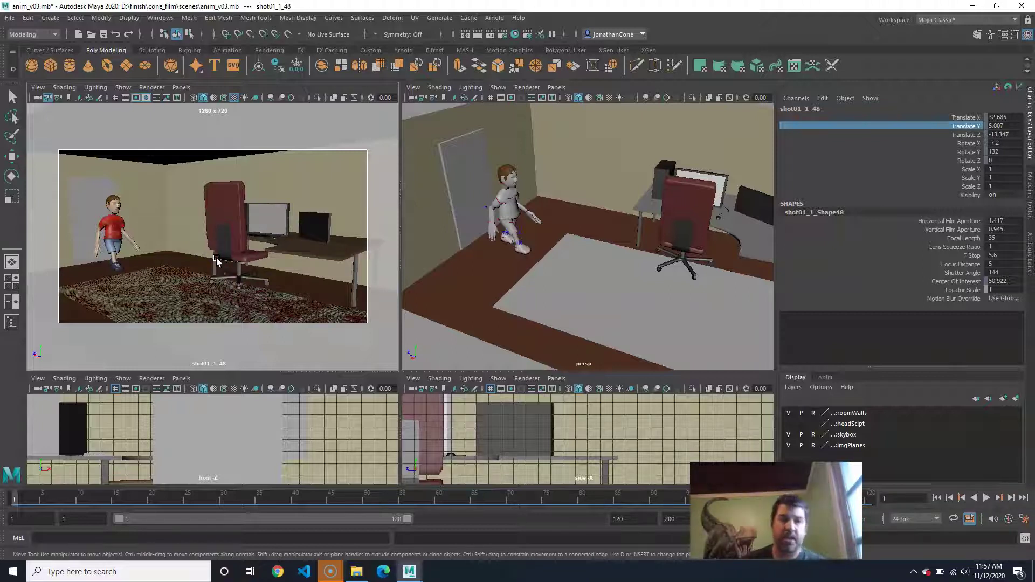
Enlarge the lower viewports and replace the front view with a new perspective camera
{"action": "left_click_drag", "start_coordinate": [433, 371], "coordinate": [443, 289]}
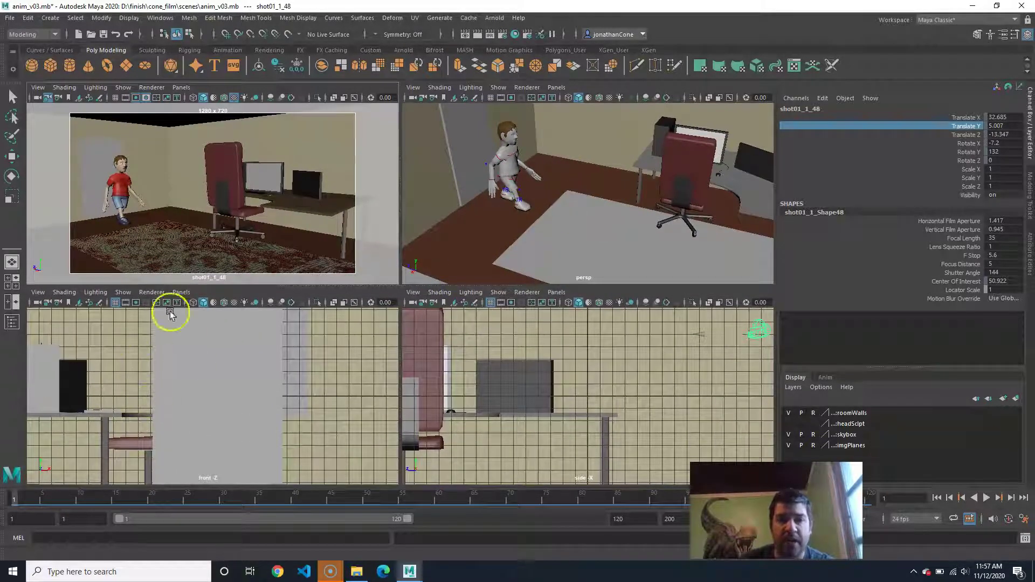
{"action": "left_click", "coordinate": [181, 292]}
{"action": "mouse_move", "coordinate": [205, 303]}
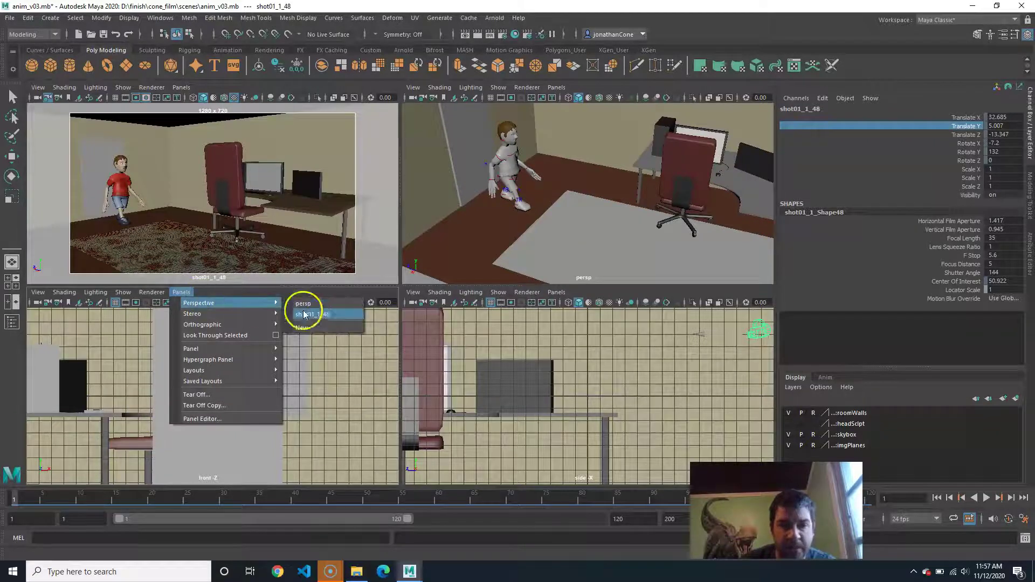
{"action": "left_click", "coordinate": [322, 327]}
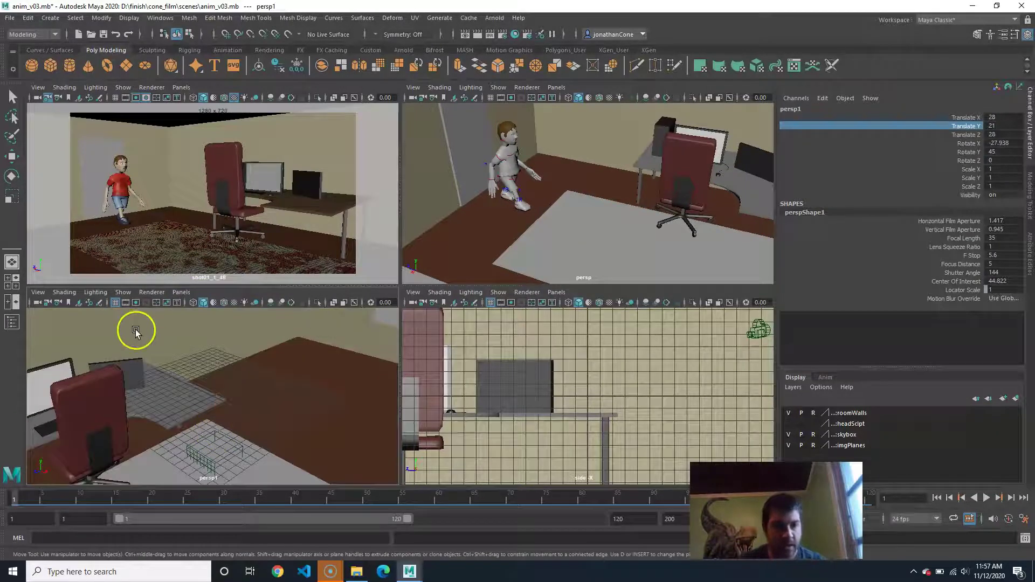
Hide the grid in the new camera's view, display textures, and orbit it to face the boy, chair and desk
{"action": "left_click", "coordinate": [115, 302]}
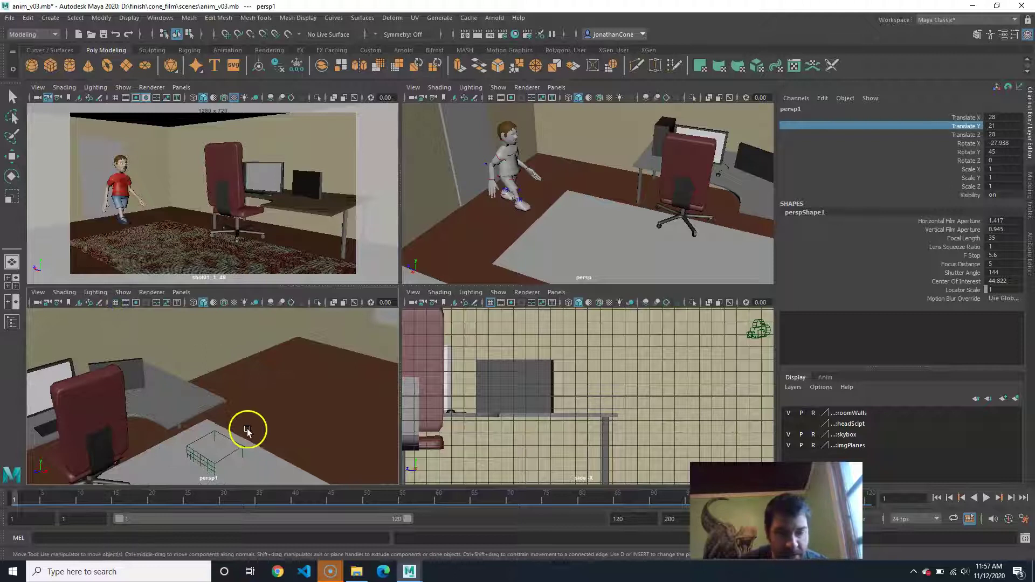
{"action": "key", "text": "6"}
{"action": "left_click_drag", "start_coordinate": [305, 455], "coordinate": [156, 399], "text": "alt"}
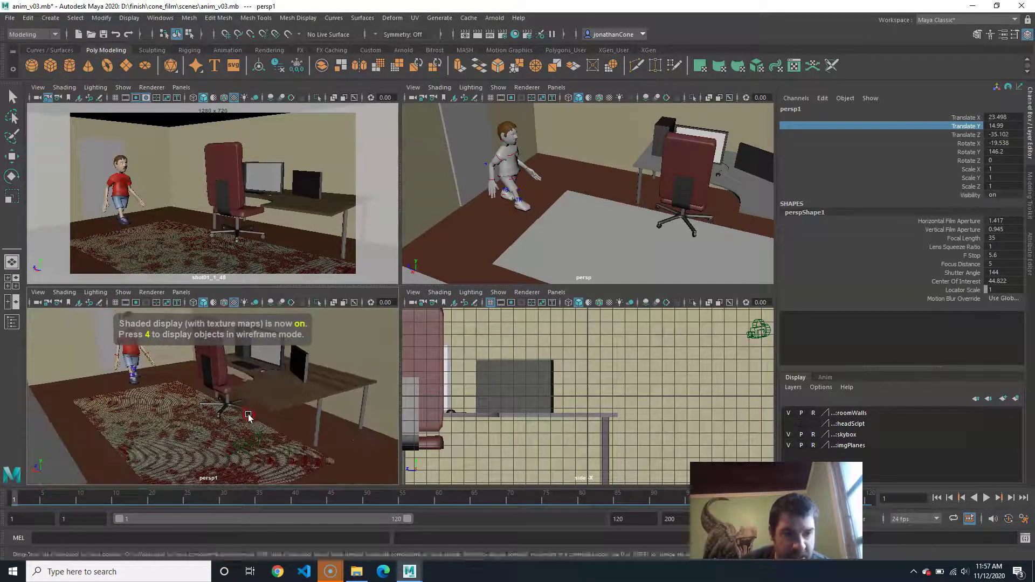
Show only polygons in the new camera's view and display its resolution gate
{"action": "left_click", "coordinate": [122, 294]}
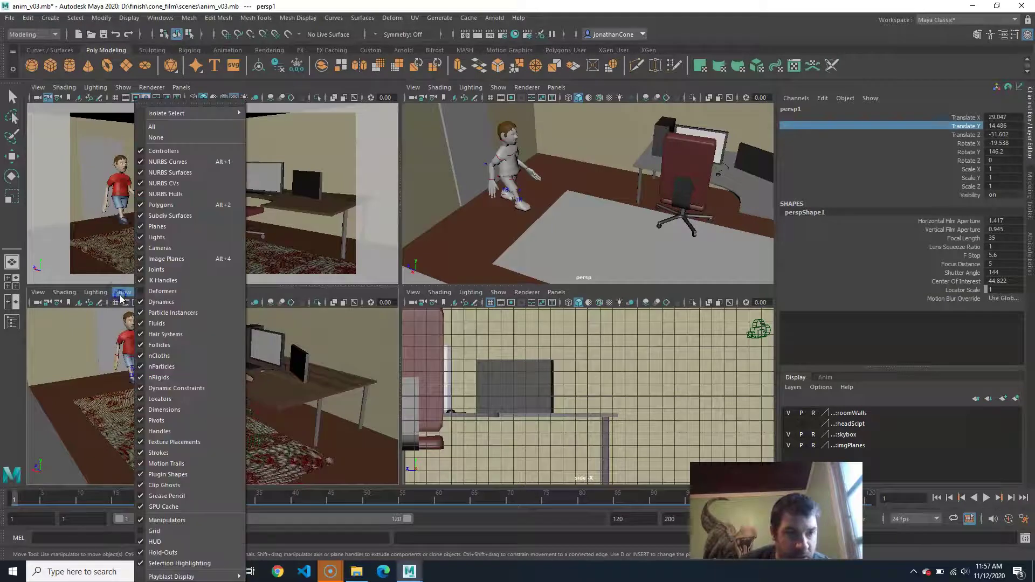
{"action": "left_click", "coordinate": [156, 137]}
{"action": "left_click", "coordinate": [123, 292]}
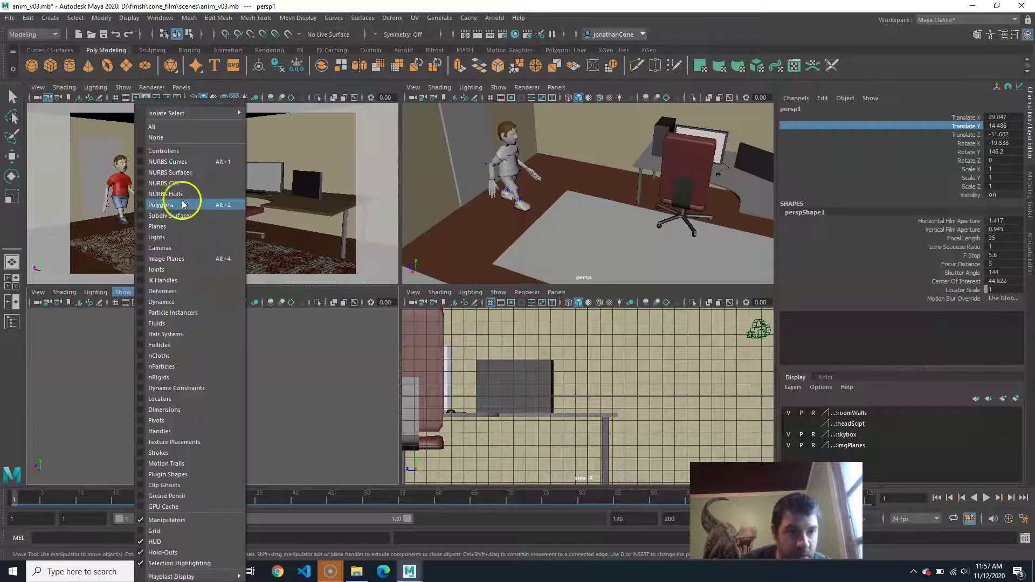
{"action": "left_click", "coordinate": [191, 205]}
{"action": "middle_click_drag", "start_coordinate": [214, 361], "coordinate": [219, 378], "text": "alt"}
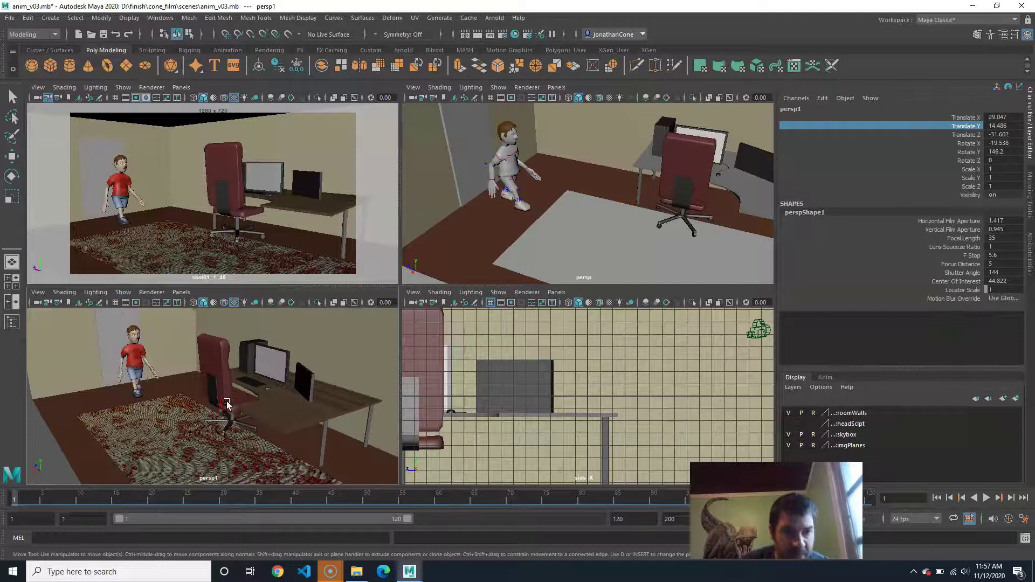
{"action": "left_click", "coordinate": [138, 303]}
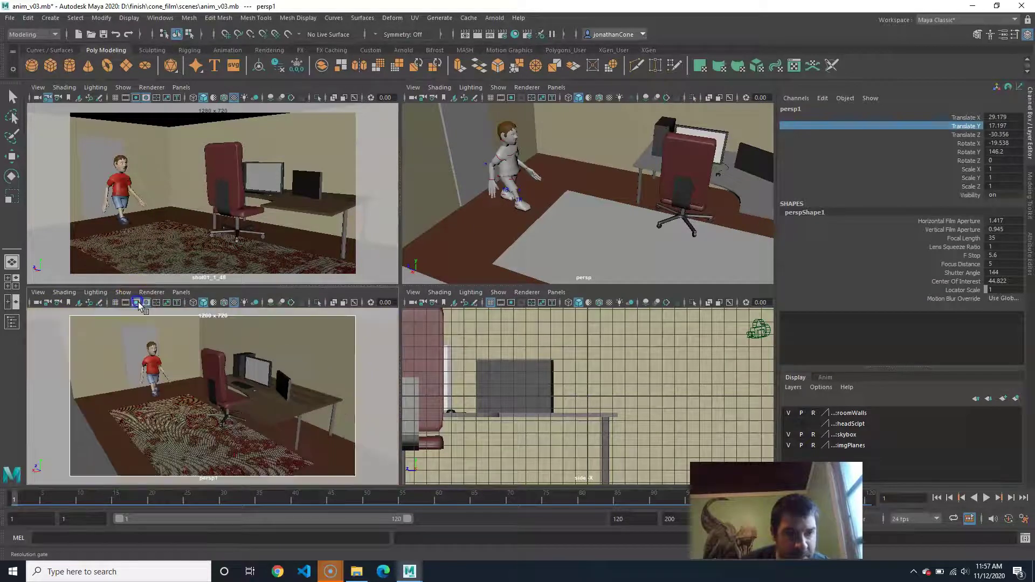
Maximize the new camera's view and try framings of the desk, chair and boy from several sides at frame 1
{"action": "key", "text": "space"}
{"action": "key", "text": "b"}
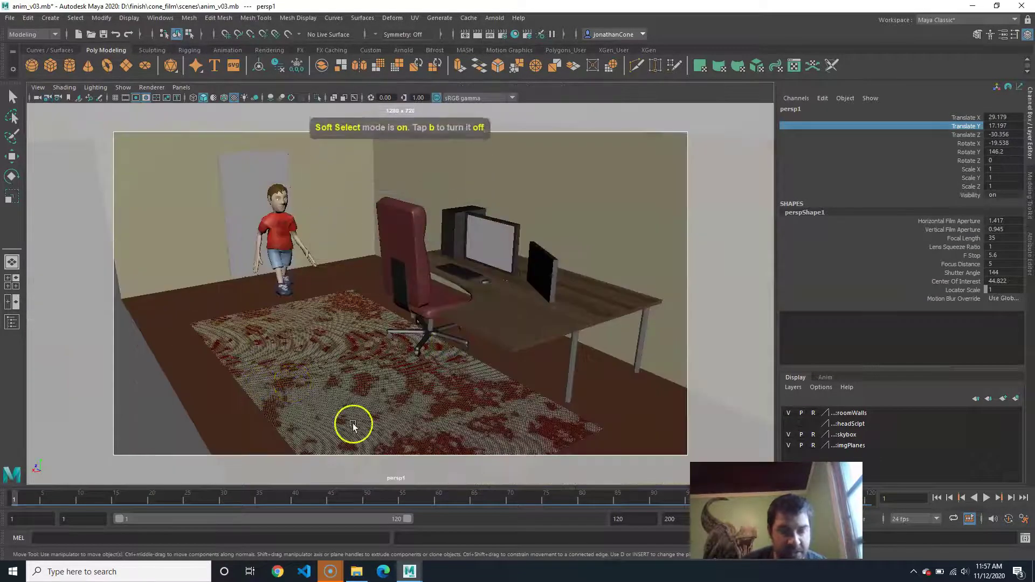
{"action": "scroll", "coordinate": [430, 342], "scroll_direction": "up", "scroll_amount": 8}
{"action": "middle_click_drag", "start_coordinate": [427, 376], "coordinate": [458, 371], "text": "alt"}
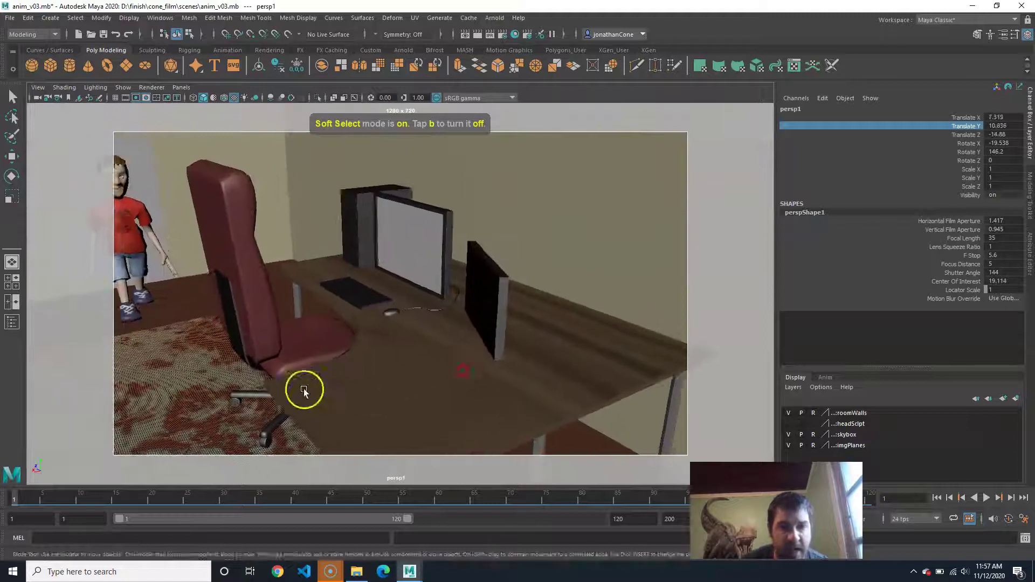
{"action": "left_click_drag", "start_coordinate": [185, 401], "coordinate": [224, 383], "text": "alt"}
{"action": "right_click_drag", "start_coordinate": [224, 384], "coordinate": [402, 375], "text": "alt"}
{"action": "middle_click_drag", "start_coordinate": [402, 375], "coordinate": [504, 351], "text": "alt"}
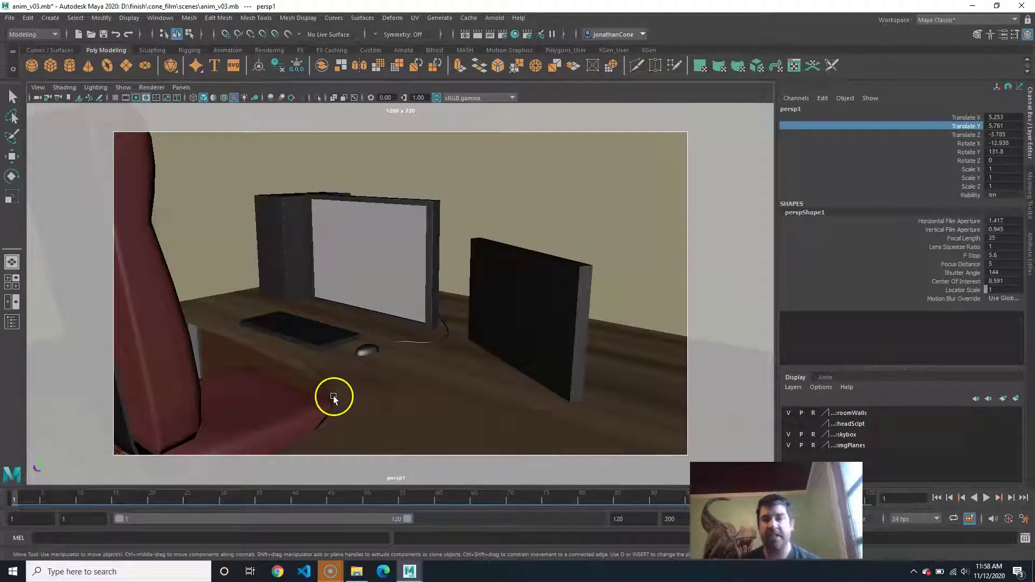
{"action": "right_click_drag", "start_coordinate": [462, 365], "coordinate": [412, 370], "text": "alt"}
{"action": "left_click_drag", "start_coordinate": [411, 370], "coordinate": [505, 336], "text": "alt"}
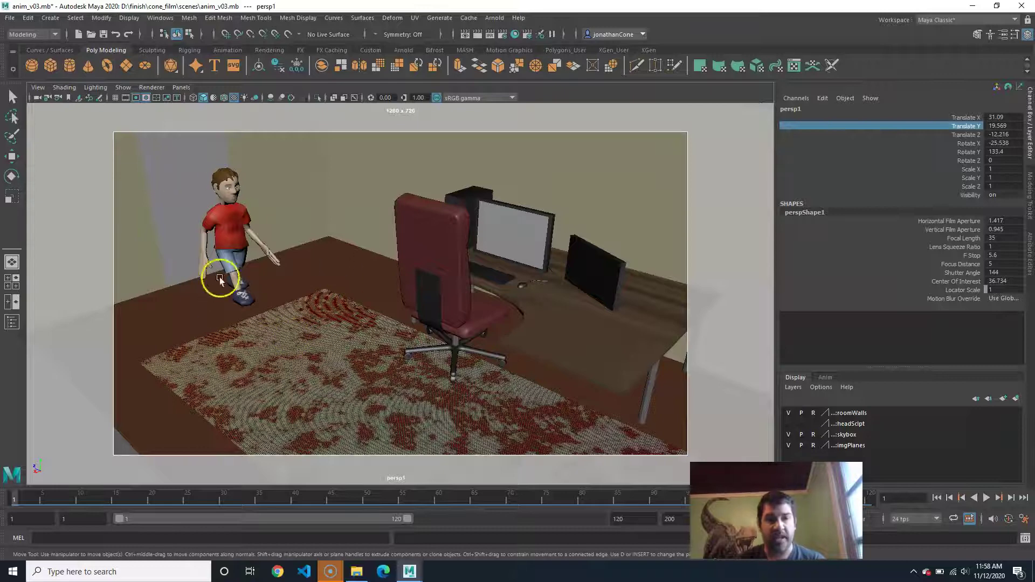
{"action": "left_click_drag", "start_coordinate": [331, 313], "coordinate": [445, 294], "text": "alt"}
{"action": "middle_click_drag", "start_coordinate": [445, 293], "coordinate": [547, 270], "text": "alt"}
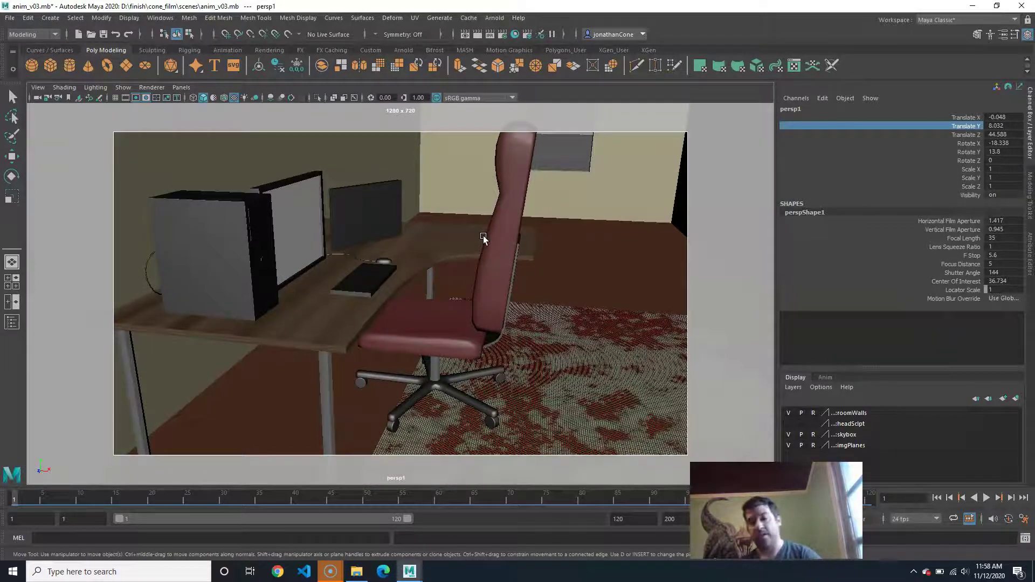
Swing the camera around to the far side of the desk facing the chair, and scrub the animation to frame 52
{"action": "left_click_drag", "start_coordinate": [566, 252], "coordinate": [407, 302], "text": "alt"}
{"action": "left_click_drag", "start_coordinate": [257, 256], "coordinate": [382, 328], "text": "alt"}
{"action": "right_click_drag", "start_coordinate": [381, 329], "coordinate": [377, 346], "text": "alt"}
{"action": "left_click_drag", "start_coordinate": [377, 346], "coordinate": [388, 349], "text": "alt"}
{"action": "right_click_drag", "start_coordinate": [388, 349], "coordinate": [416, 349], "text": "alt"}
{"action": "left_click_drag", "start_coordinate": [416, 348], "coordinate": [398, 378], "text": "alt"}
{"action": "middle_click_drag", "start_coordinate": [398, 377], "coordinate": [411, 403], "text": "alt"}
{"action": "right_click_drag", "start_coordinate": [411, 404], "coordinate": [438, 398], "text": "alt"}
{"action": "left_click_drag", "start_coordinate": [325, 499], "coordinate": [380, 497]}
Frame the seated boy from behind the monitors at about X -20.7, Y 6, Z 4.8, rotated 231 in Y
{"action": "middle_click_drag", "start_coordinate": [462, 328], "coordinate": [483, 383], "text": "alt"}
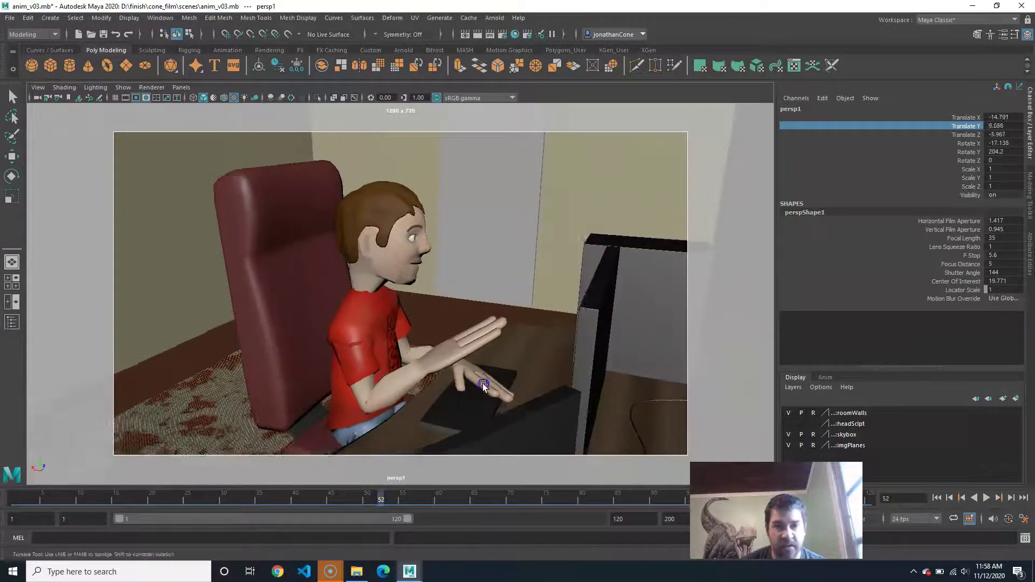
{"action": "left_click_drag", "start_coordinate": [483, 383], "coordinate": [444, 358], "text": "alt"}
{"action": "middle_click_drag", "start_coordinate": [444, 359], "coordinate": [389, 342], "text": "alt"}
{"action": "left_click_drag", "start_coordinate": [389, 342], "coordinate": [437, 366], "text": "alt"}
{"action": "middle_click_drag", "start_coordinate": [437, 366], "coordinate": [382, 350], "text": "alt"}
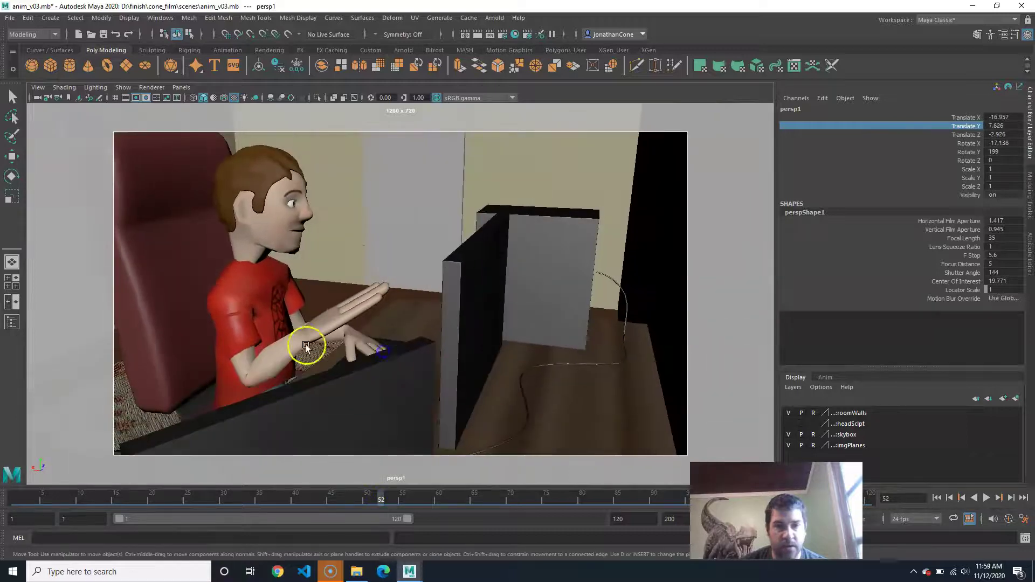
{"action": "right_click_drag", "start_coordinate": [306, 344], "coordinate": [348, 352], "text": "alt"}
{"action": "left_click_drag", "start_coordinate": [346, 348], "coordinate": [357, 352], "text": "alt"}
{"action": "middle_click_drag", "start_coordinate": [357, 352], "coordinate": [371, 378], "text": "alt"}
{"action": "left_click_drag", "start_coordinate": [378, 381], "coordinate": [432, 406], "text": "alt"}
{"action": "right_click_drag", "start_coordinate": [433, 406], "coordinate": [437, 409], "text": "alt"}
{"action": "left_click_drag", "start_coordinate": [351, 388], "coordinate": [372, 393], "text": "alt"}
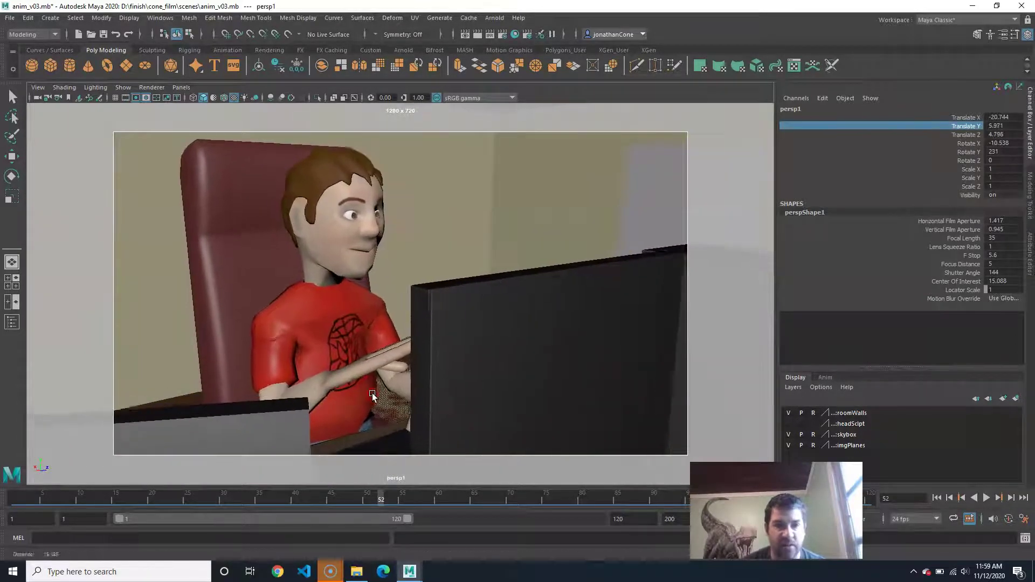
Fine-tune the close-up to about X -19.3, Y 6, Z 5.6, rotated -9.9 in X and 229.8 in Y
{"action": "right_click_drag", "start_coordinate": [372, 393], "coordinate": [377, 389], "text": "alt"}
{"action": "middle_click_drag", "start_coordinate": [377, 388], "coordinate": [385, 382], "text": "alt"}
{"action": "left_click_drag", "start_coordinate": [385, 382], "coordinate": [396, 377], "text": "alt"}
{"action": "middle_click_drag", "start_coordinate": [396, 377], "coordinate": [427, 371], "text": "alt"}
{"action": "left_click_drag", "start_coordinate": [427, 370], "coordinate": [484, 376], "text": "alt"}
{"action": "middle_click_drag", "start_coordinate": [484, 376], "coordinate": [456, 372], "text": "alt"}
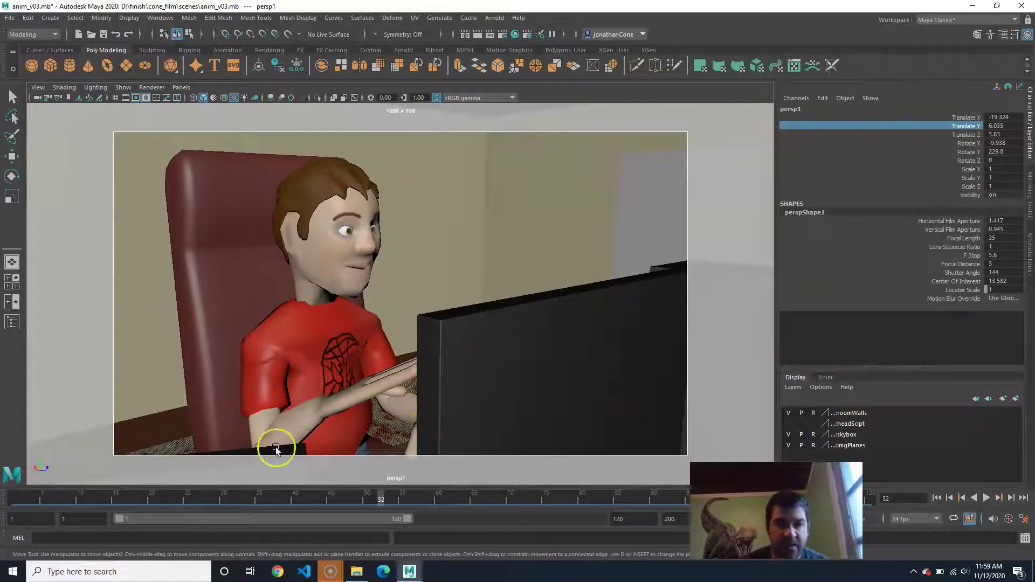
Scrub the animation to frame 70 to check the close-up, and lock the new camera
{"action": "left_click", "coordinate": [416, 496]}
{"action": "mouse_move", "coordinate": [415, 496]}
{"action": "left_mouse_down"}
{"action": "mouse_move", "coordinate": [658, 475]}
{"action": "mouse_move", "coordinate": [749, 483]}
{"action": "mouse_move", "coordinate": [510, 494]}
{"action": "left_mouse_up"}
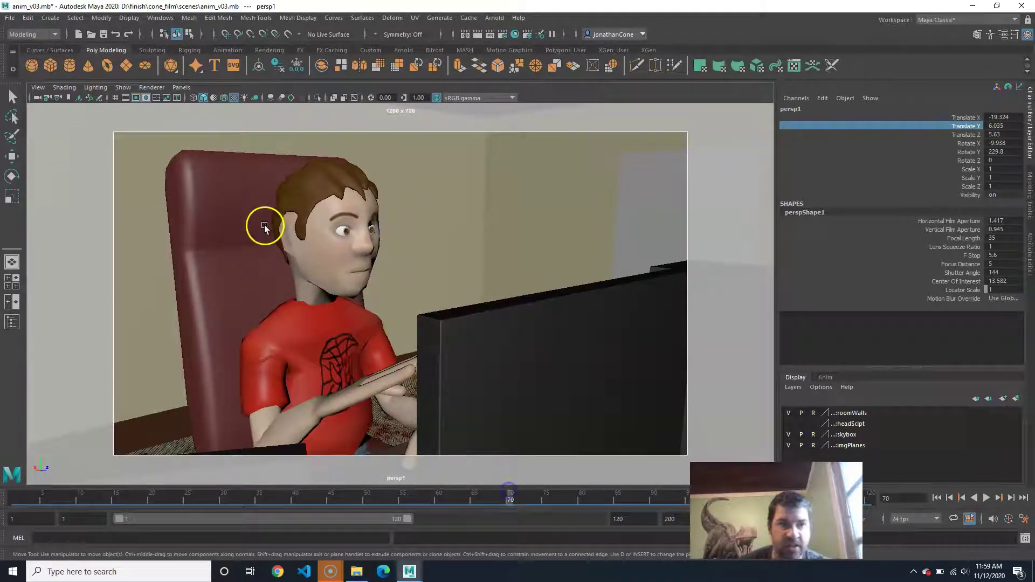
{"action": "left_click", "coordinate": [46, 98]}
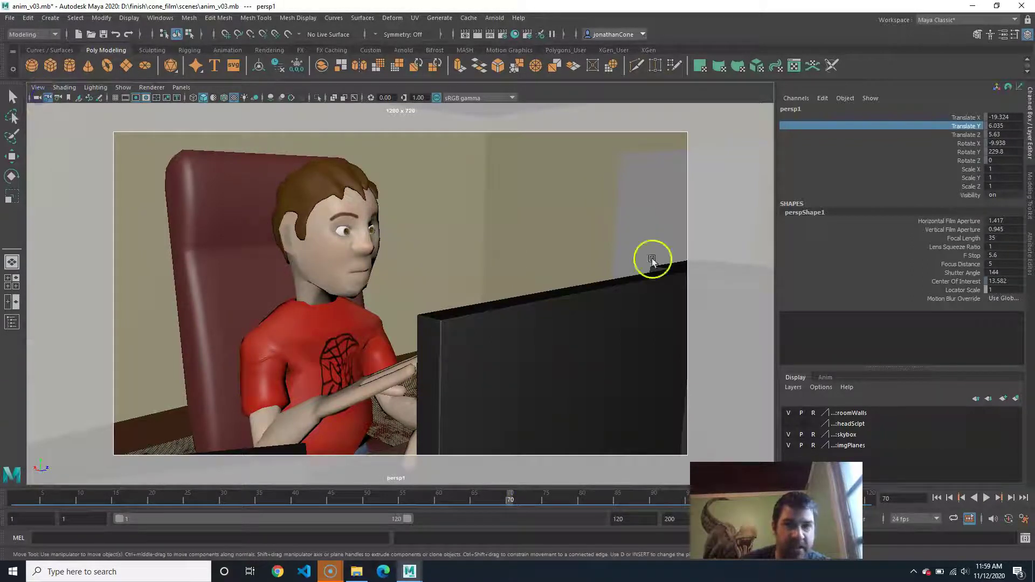
{"action": "double_click", "coordinate": [801, 111]}
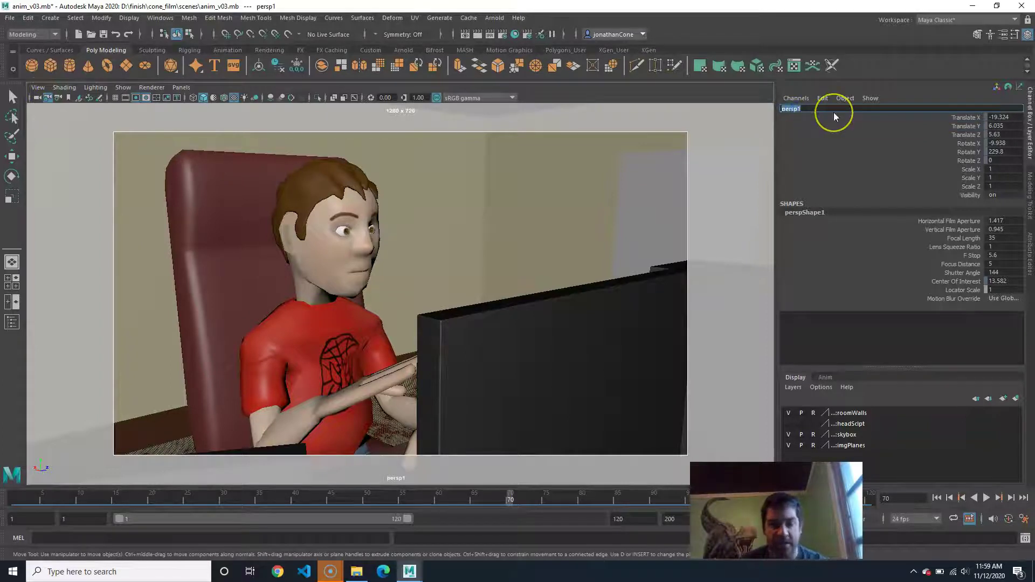
{"action": "type", "text": "sho"}
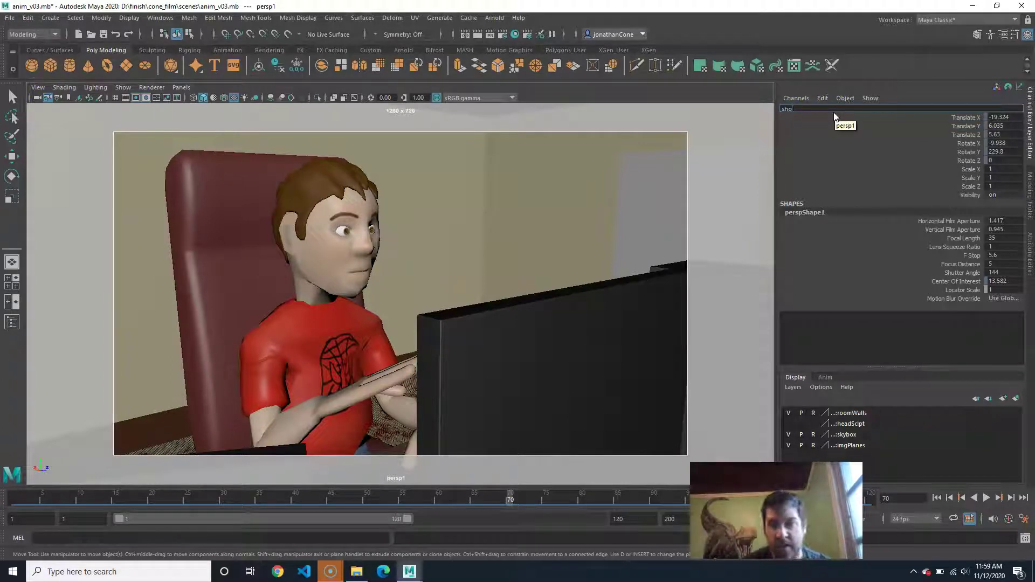
{"action": "type", "text": "l"}
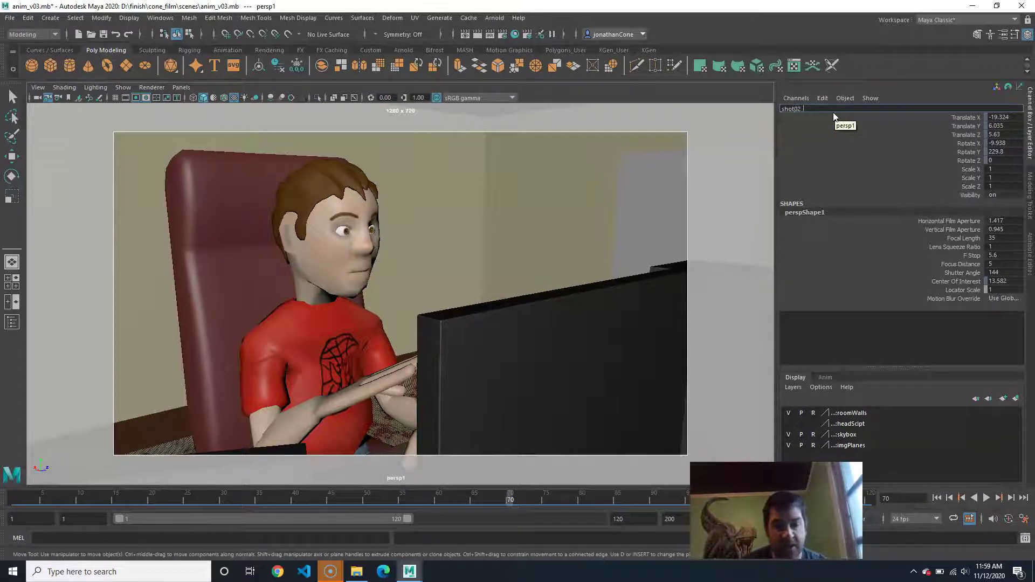
Review the second shot's animation, park the timeline at frame 54, and rename the close-up camera shot02_50_105
{"action": "left_click_drag", "start_coordinate": [322, 497], "coordinate": [372, 501]}
{"action": "left_click", "coordinate": [822, 105]}
{"action": "left_click_drag", "start_coordinate": [466, 500], "coordinate": [707, 504]}
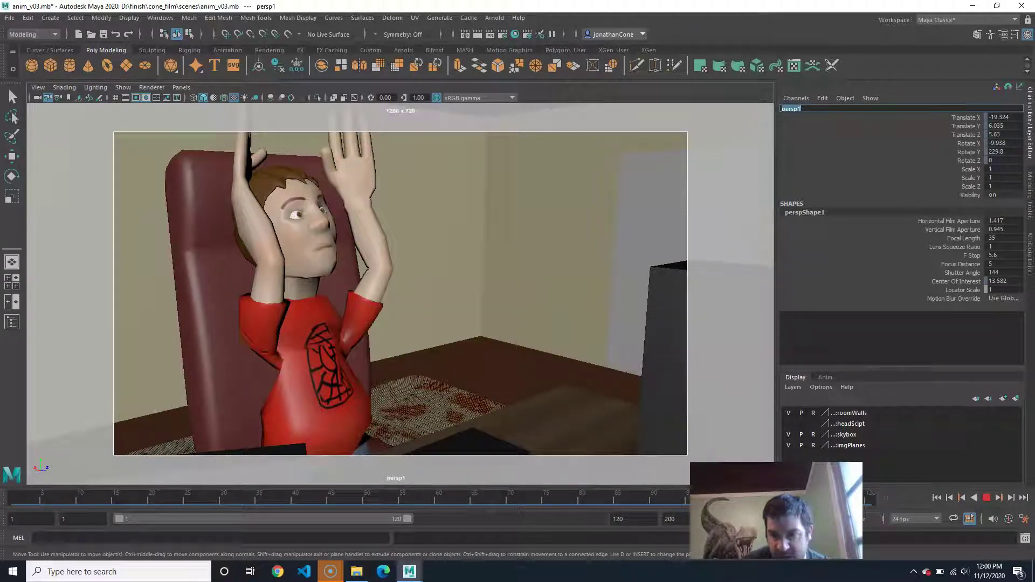
{"action": "left_click", "coordinate": [410, 496]}
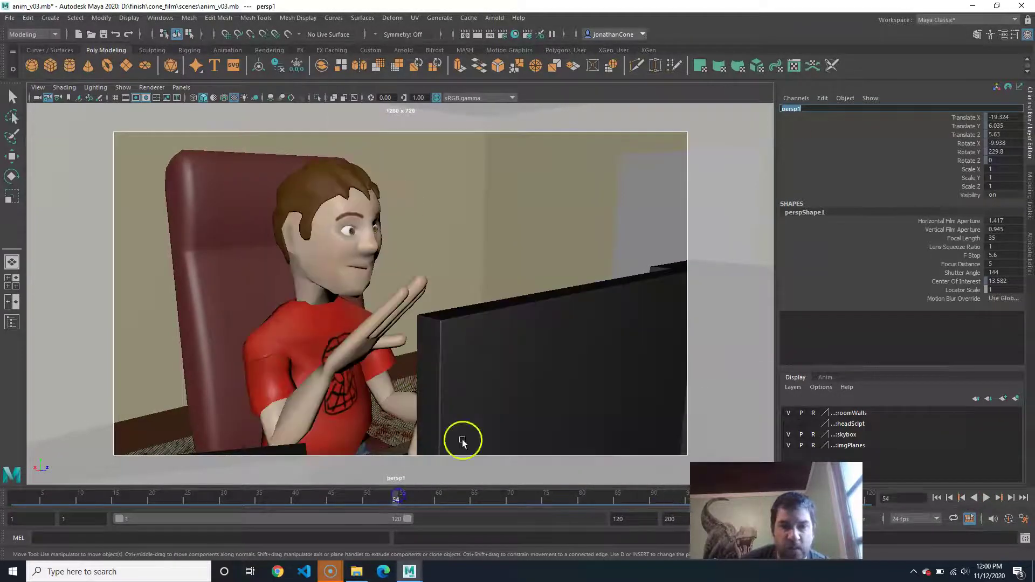
{"action": "type", "text": "shot02"}
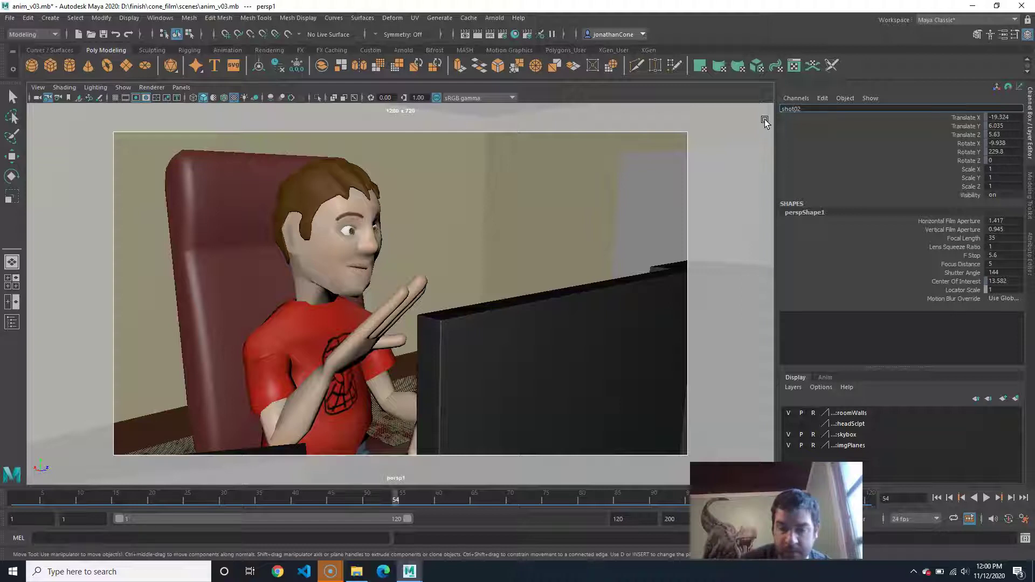
{"action": "type", "text": " 50"}
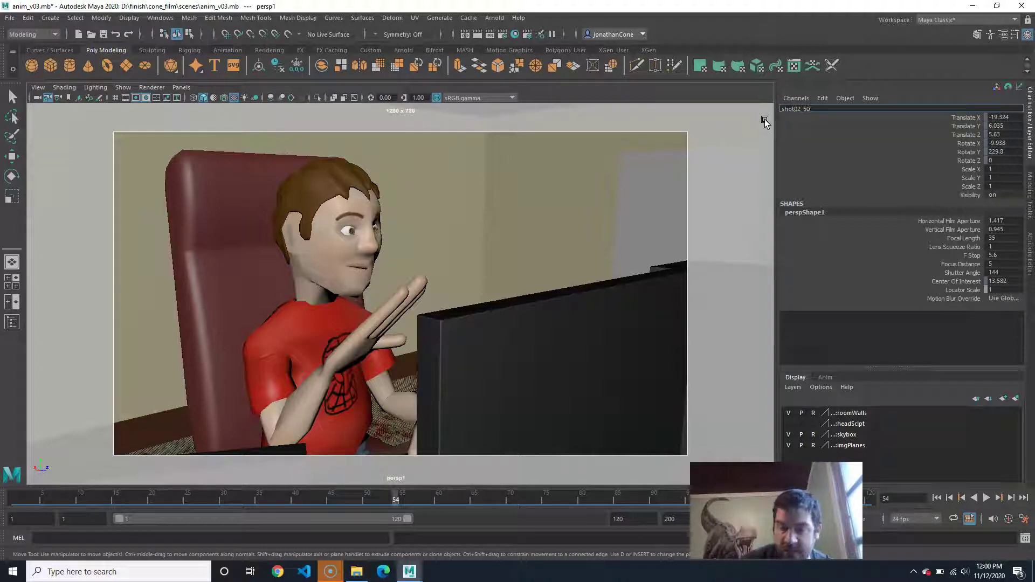
{"action": "type", "text": "_105"}
{"action": "key", "text": "Return"}
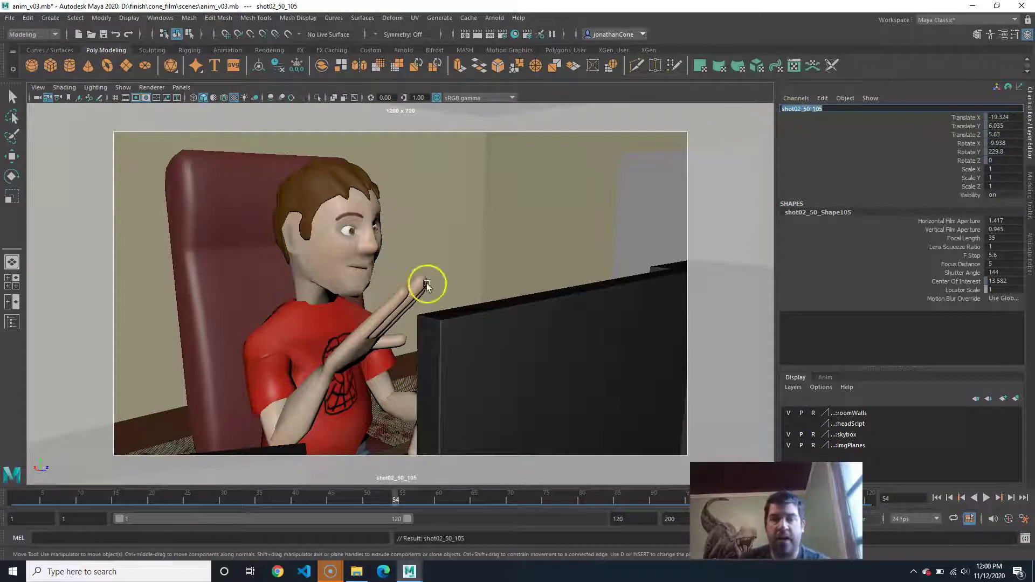
Deselect the camera, restore the four-view layout, and orbit the perspective view around the seated boy and monitors
{"action": "left_click", "coordinate": [519, 209]}
{"action": "key", "text": "space"}
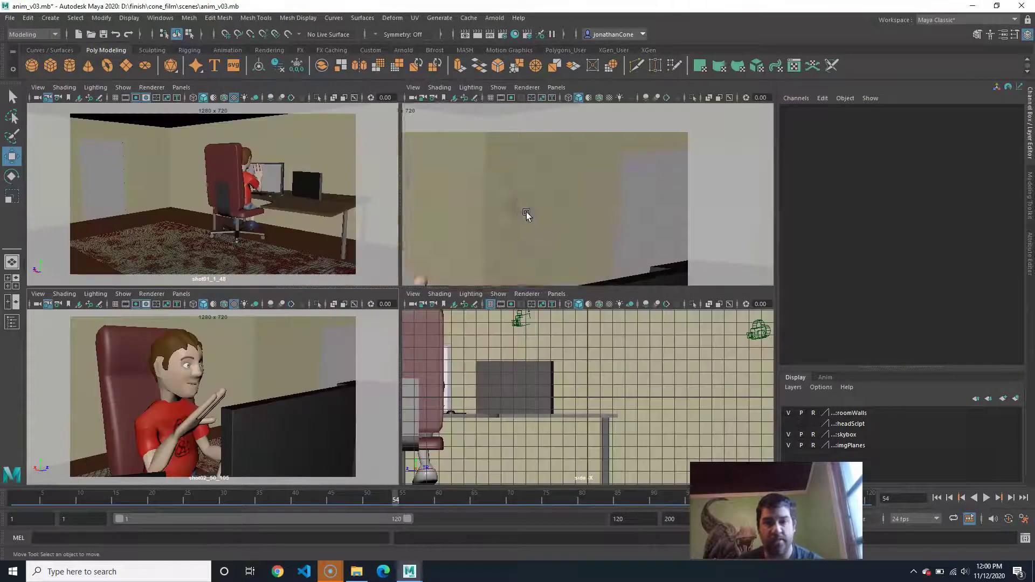
{"action": "left_click_drag", "start_coordinate": [665, 214], "coordinate": [488, 252], "text": "alt"}
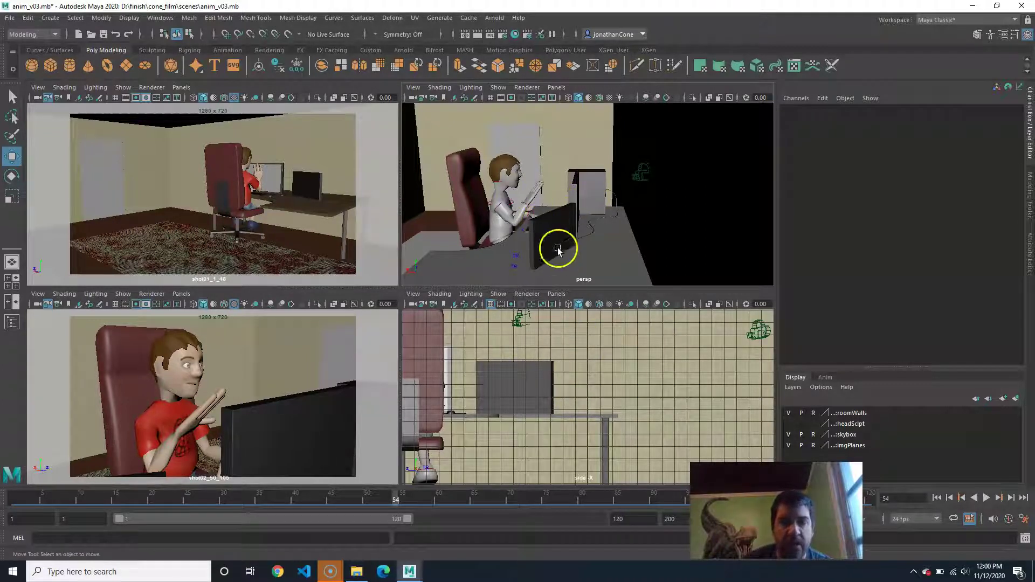
{"action": "left_click_drag", "start_coordinate": [555, 192], "coordinate": [588, 209], "text": "alt"}
{"action": "mouse_move", "coordinate": [588, 210]}
{"action": "middle_mouse_down", "text": "alt"}
{"action": "mouse_move", "coordinate": [560, 208]}
{"action": "mouse_move", "coordinate": [574, 196]}
{"action": "middle_mouse_up", "text": "alt"}
Save the scene as a new version named anim_v04.mb in the Creech_film scenes folder
{"action": "key", "text": "ctrl+shift+s"}
{"action": "left_click", "coordinate": [172, 408]}
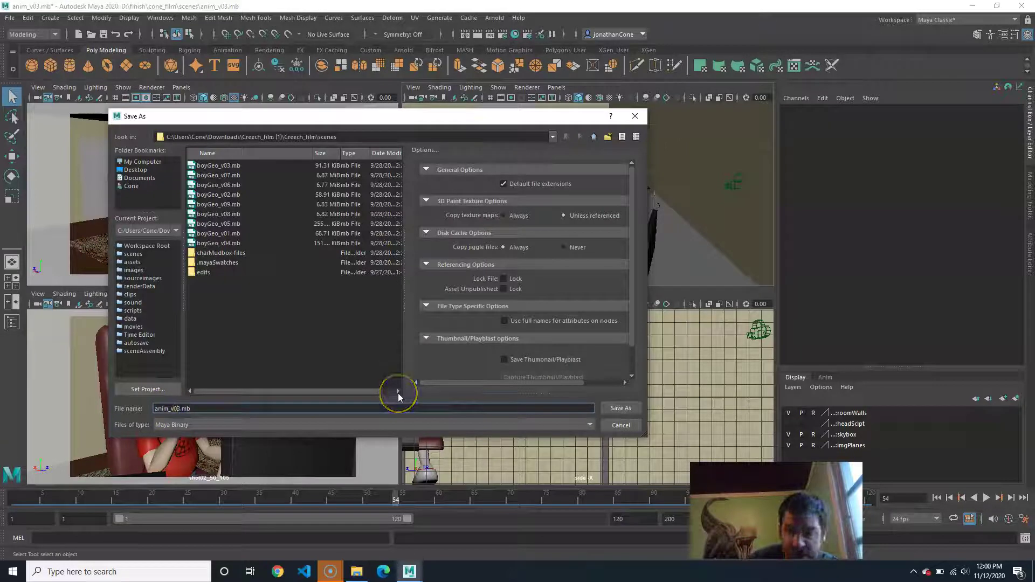
{"action": "key", "text": "Return"}
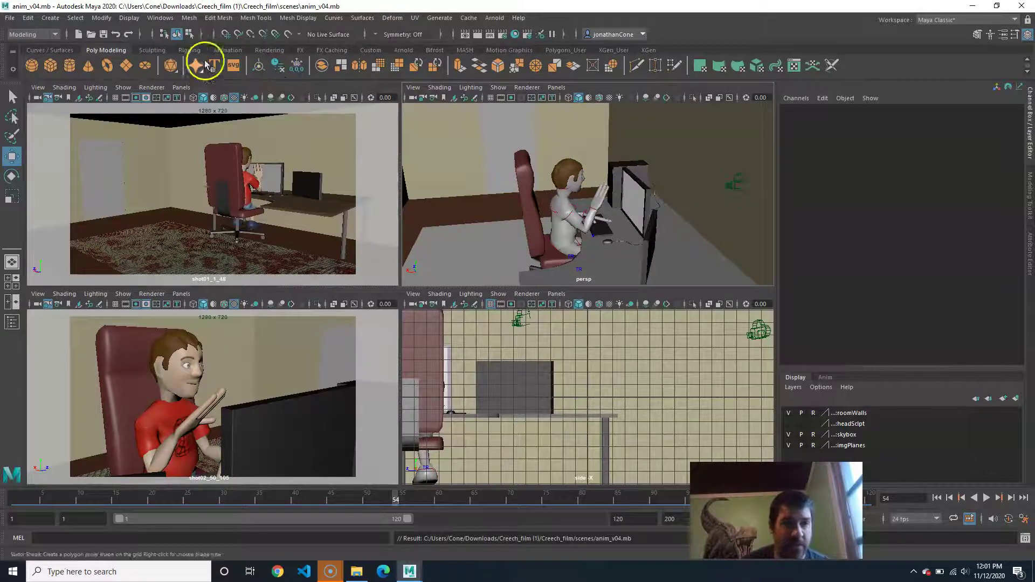
Create an area light and show all object types in the perspective view
{"action": "left_click", "coordinate": [44, 17]}
{"action": "mouse_move", "coordinate": [81, 77]}
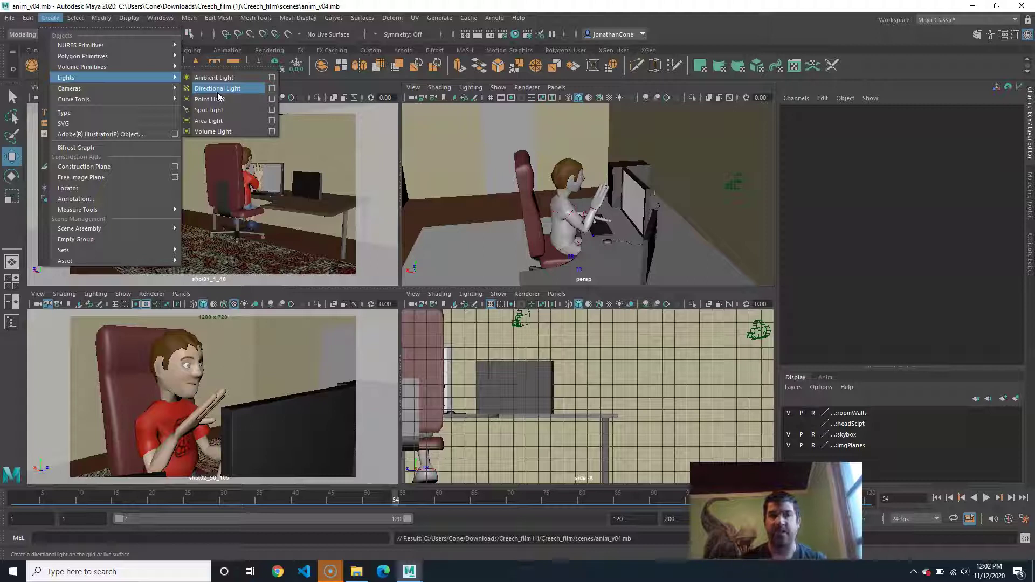
{"action": "left_click", "coordinate": [222, 110]}
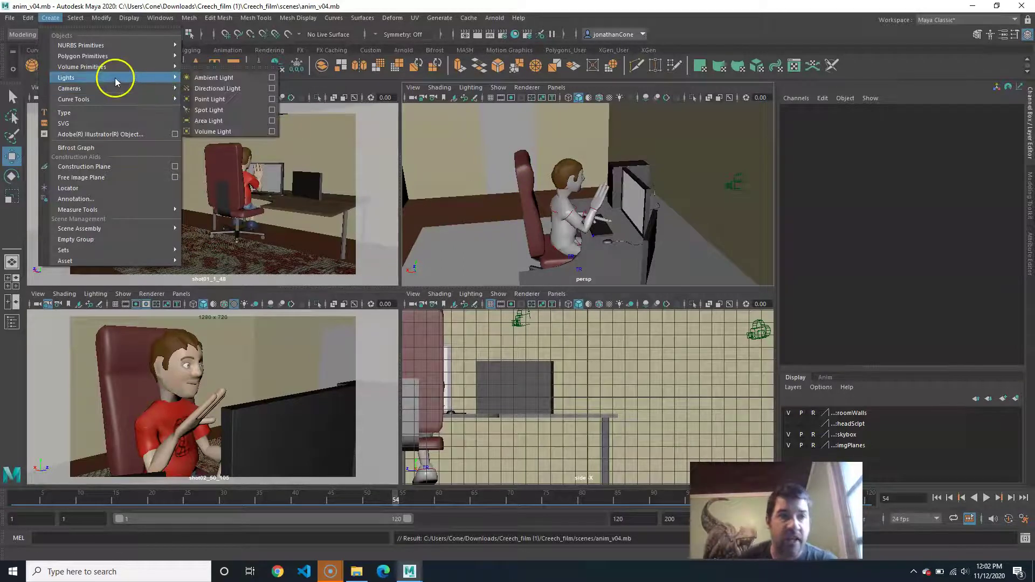
{"action": "left_click", "coordinate": [217, 120]}
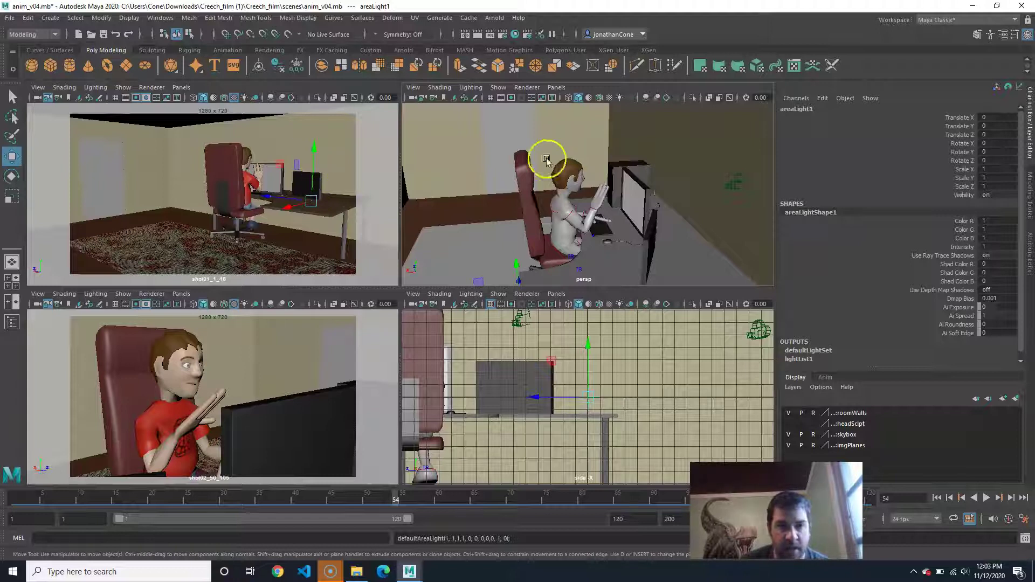
{"action": "scroll", "coordinate": [537, 190], "scroll_direction": "down", "scroll_amount": 6}
{"action": "left_click_drag", "start_coordinate": [537, 190], "coordinate": [601, 211], "text": "alt"}
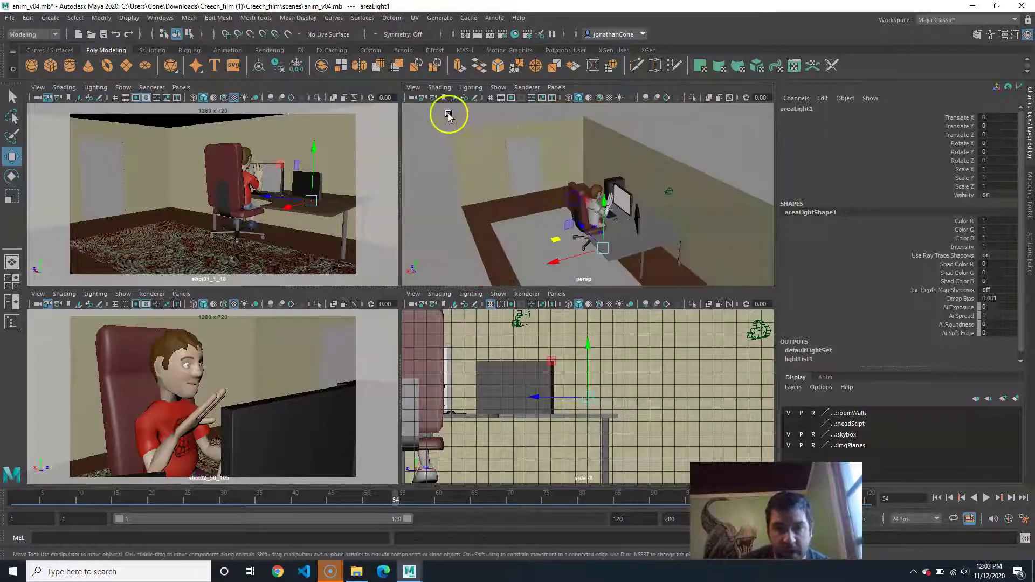
{"action": "left_click", "coordinate": [496, 88]}
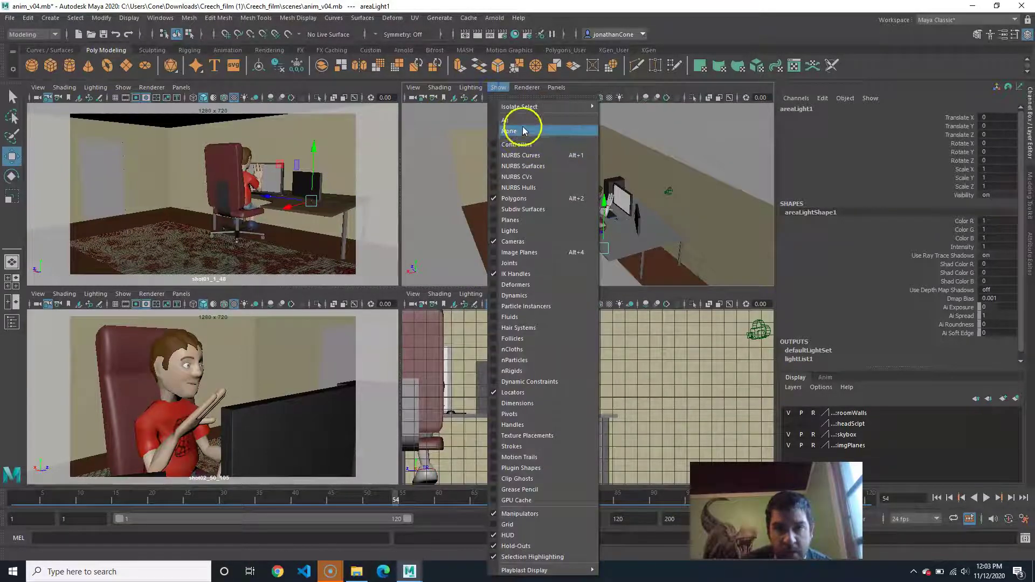
{"action": "left_click", "coordinate": [523, 131]}
{"action": "left_click_drag", "start_coordinate": [601, 197], "coordinate": [523, 217], "text": "alt"}
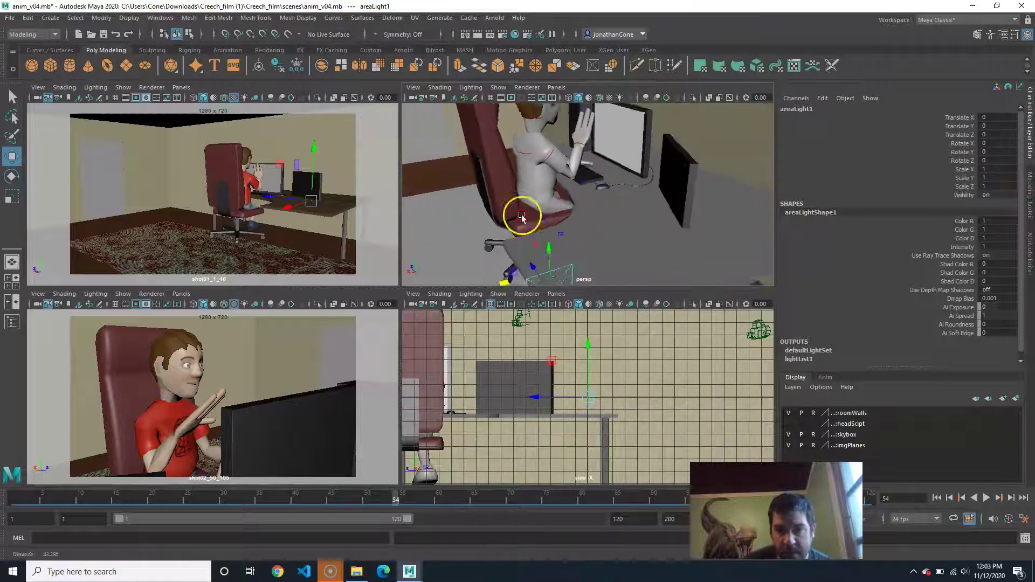
Move the area light in front of the boy's main monitor and rotate it about -64 degrees around Y
{"action": "right_click_drag", "start_coordinate": [522, 217], "coordinate": [545, 220], "text": "alt"}
{"action": "left_click_drag", "start_coordinate": [533, 214], "coordinate": [559, 157]}
{"action": "right_click_drag", "start_coordinate": [559, 162], "coordinate": [608, 213], "text": "alt"}
{"action": "middle_click_drag", "start_coordinate": [608, 212], "coordinate": [624, 234], "text": "alt"}
{"action": "key", "text": "e"}
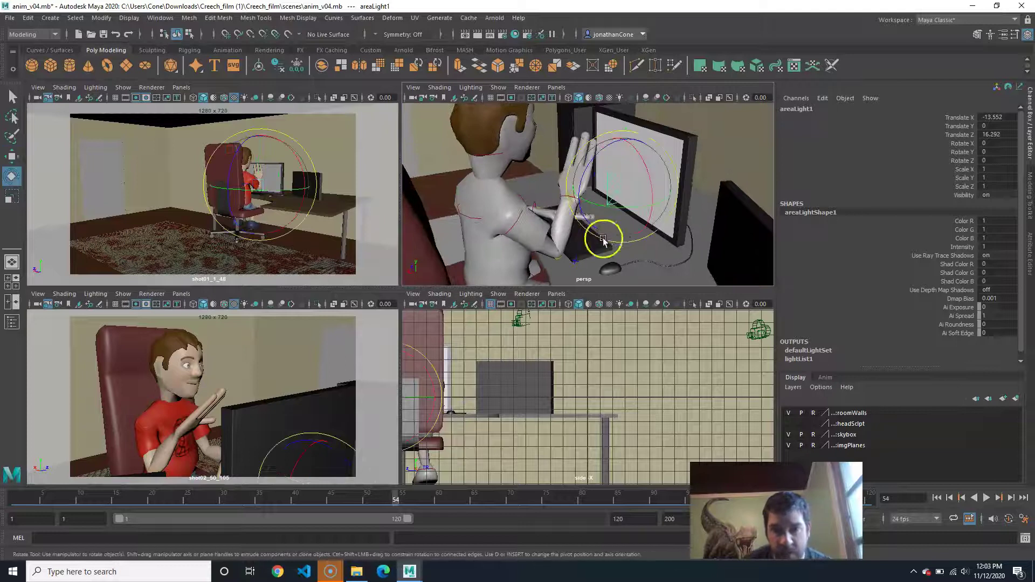
{"action": "left_click_drag", "start_coordinate": [597, 208], "coordinate": [558, 152]}
{"action": "left_click_drag", "start_coordinate": [619, 195], "coordinate": [636, 268], "text": "alt"}
{"action": "key", "text": "w"}
{"action": "left_click_drag", "start_coordinate": [579, 204], "coordinate": [550, 222]}
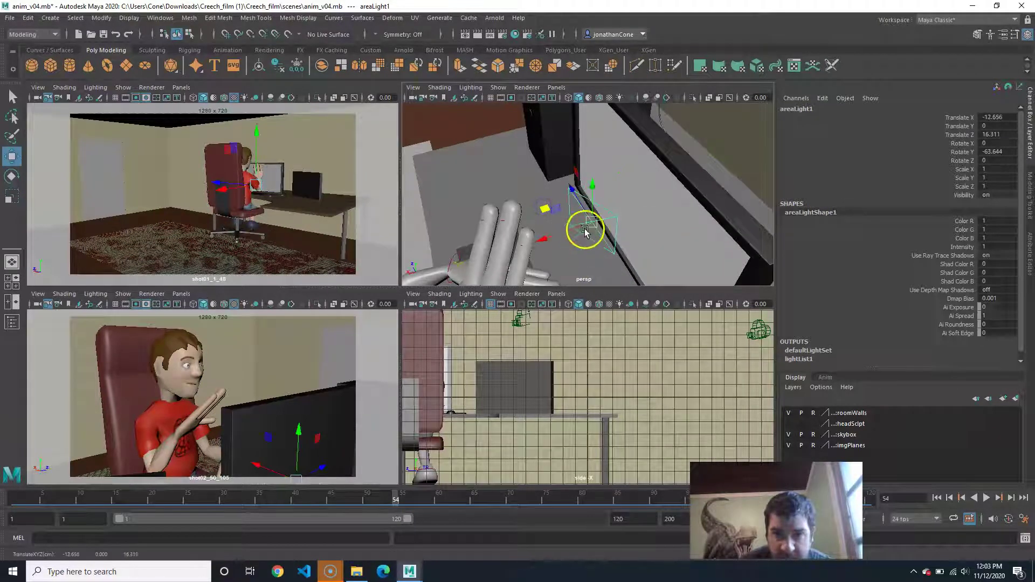
Set the area light's Rotate Y to -90 so it lines up with the main monitor
{"action": "key", "text": "q"}
{"action": "left_click_drag", "start_coordinate": [575, 242], "coordinate": [587, 212], "text": "alt"}
{"action": "key", "text": "w"}
{"action": "left_click_drag", "start_coordinate": [601, 273], "coordinate": [579, 262], "text": "alt"}
{"action": "key", "text": "e"}
{"action": "left_click_drag", "start_coordinate": [998, 152], "coordinate": [990, 154]}
{"action": "key", "text": "minus"}
{"action": "key", "text": "0"}
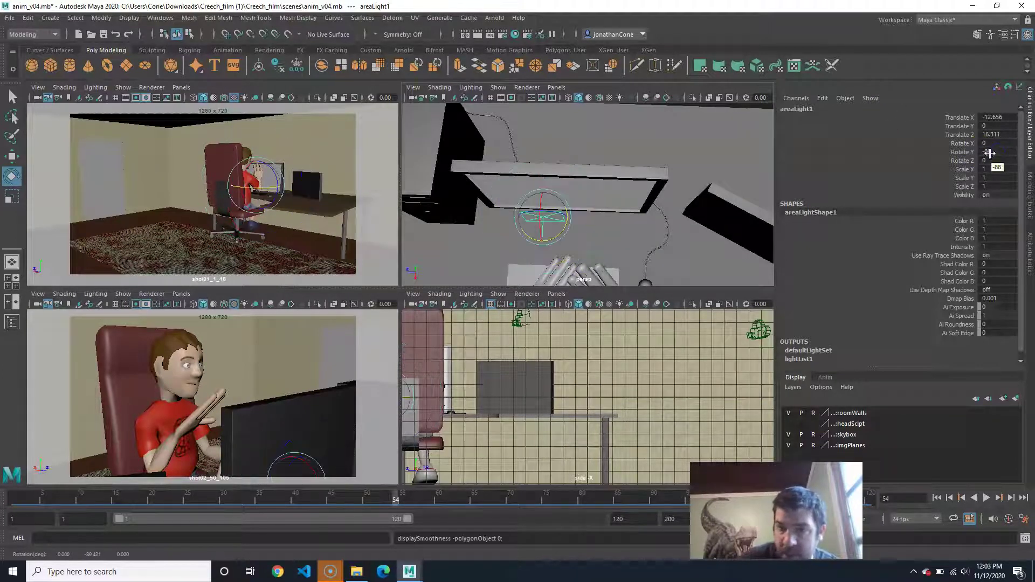
{"action": "left_click", "coordinate": [996, 152]}
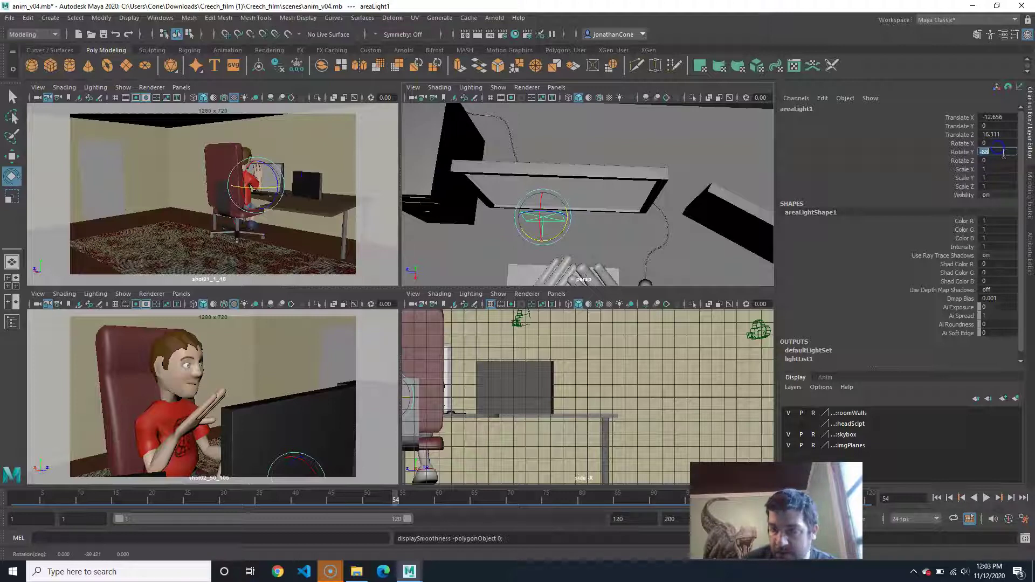
{"action": "type", "text": "-90"}
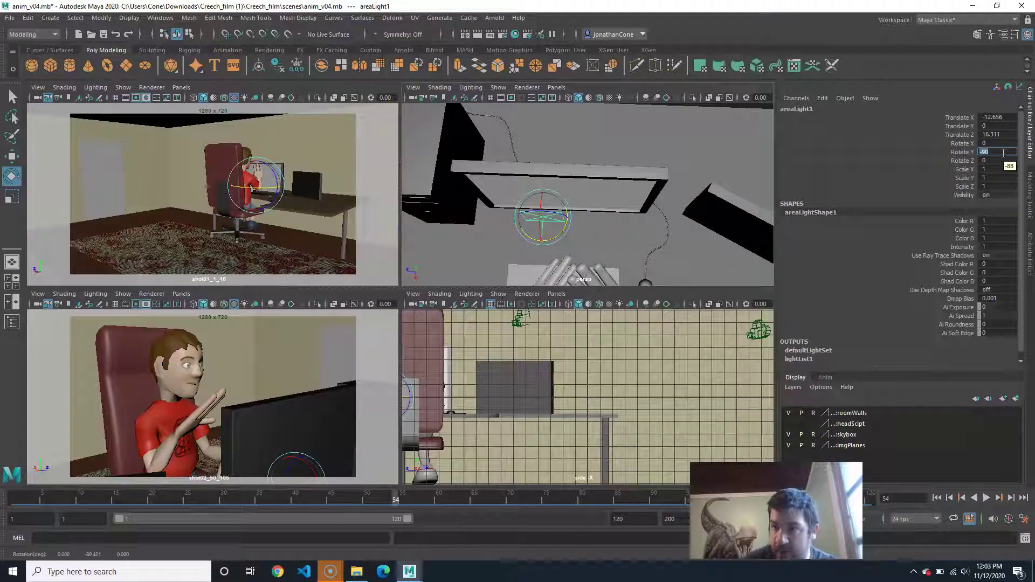
Switch the orthographic side view to the top view
{"action": "left_click_drag", "start_coordinate": [576, 211], "coordinate": [589, 215], "text": "alt"}
{"action": "key", "text": "r"}
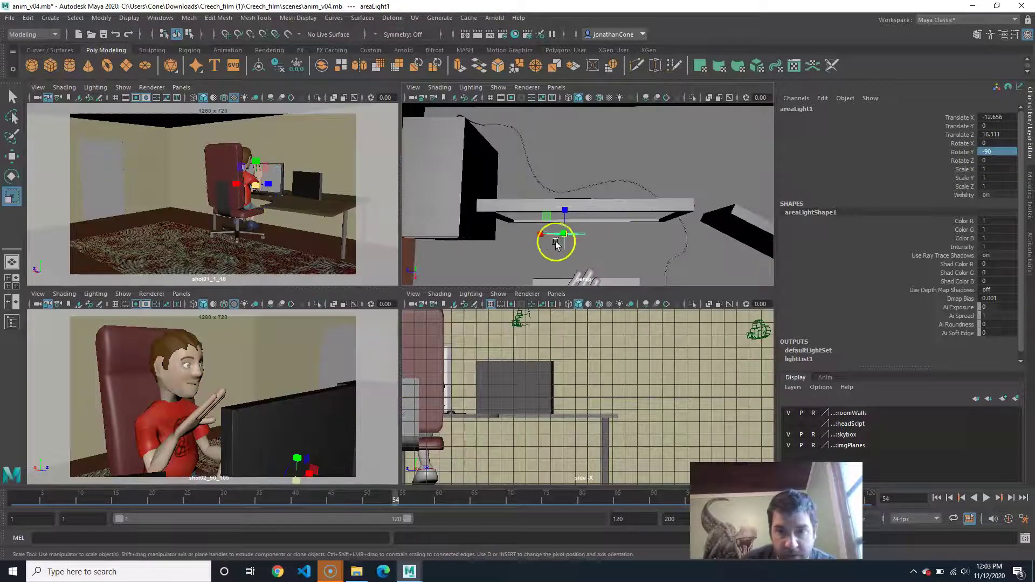
{"action": "middle_click_drag", "start_coordinate": [568, 232], "coordinate": [596, 232], "text": "alt"}
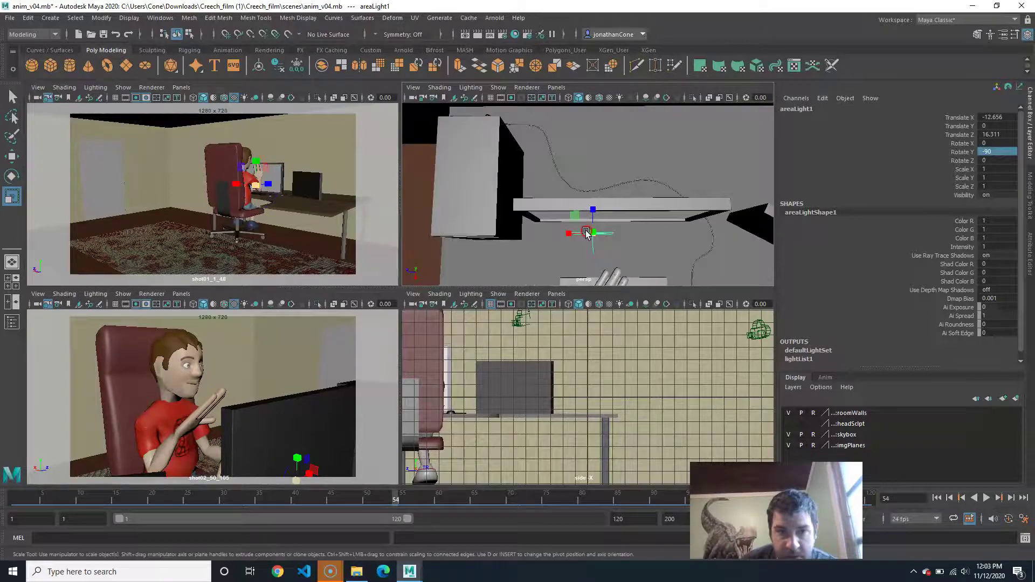
{"action": "left_click", "coordinate": [557, 294]}
{"action": "mouse_move", "coordinate": [589, 320]}
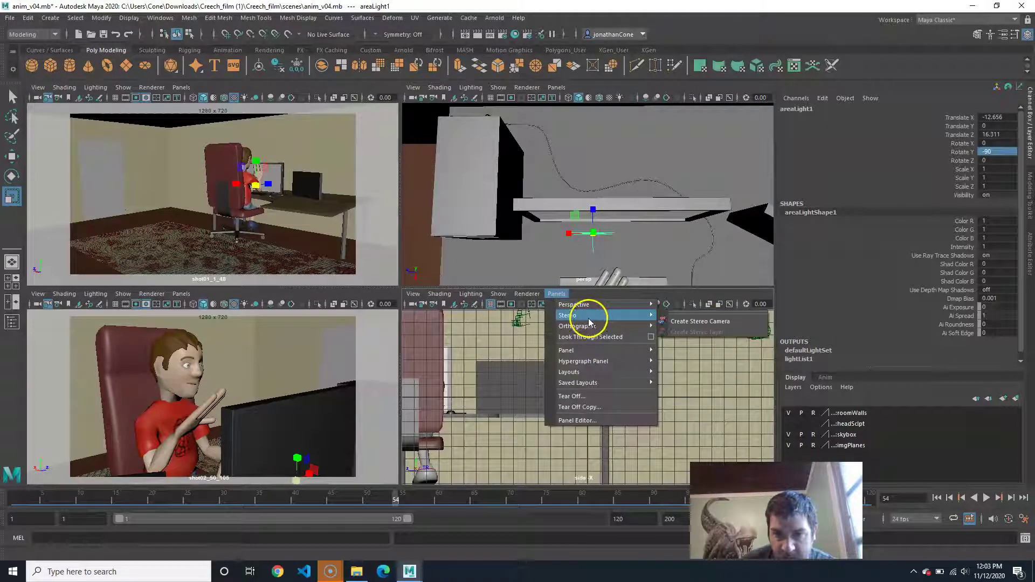
{"action": "mouse_move", "coordinate": [647, 326]}
{"action": "left_click", "coordinate": [685, 344]}
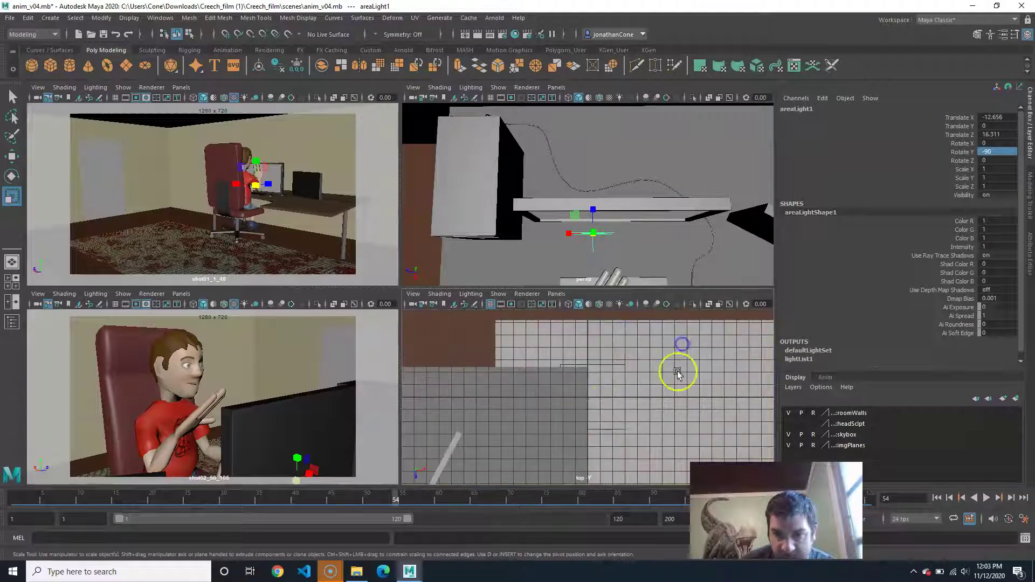
{"action": "middle_click_drag", "start_coordinate": [527, 389], "coordinate": [551, 389], "text": "alt"}
Scale the area light uniformly to about 3.93 and move it against the main monitor's screen in the top view
{"action": "key", "text": "f"}
{"action": "right_click_drag", "start_coordinate": [645, 390], "coordinate": [585, 394], "text": "alt"}
{"action": "left_click_drag", "start_coordinate": [585, 397], "coordinate": [660, 359]}
{"action": "key", "text": "e"}
{"action": "key", "text": "w"}
{"action": "left_click_drag", "start_coordinate": [585, 424], "coordinate": [594, 401]}
Raise the area light to about 1.84 on Y, in front of the main monitor's screen
{"action": "left_click_drag", "start_coordinate": [690, 241], "coordinate": [628, 204], "text": "alt"}
{"action": "right_click_drag", "start_coordinate": [623, 209], "coordinate": [626, 191], "text": "alt"}
{"action": "middle_click_drag", "start_coordinate": [625, 191], "coordinate": [612, 266], "text": "alt"}
{"action": "right_click_drag", "start_coordinate": [613, 266], "coordinate": [633, 243], "text": "alt"}
{"action": "left_click_drag", "start_coordinate": [633, 242], "coordinate": [603, 270], "text": "alt"}
{"action": "middle_click_drag", "start_coordinate": [603, 270], "coordinate": [581, 258], "text": "alt"}
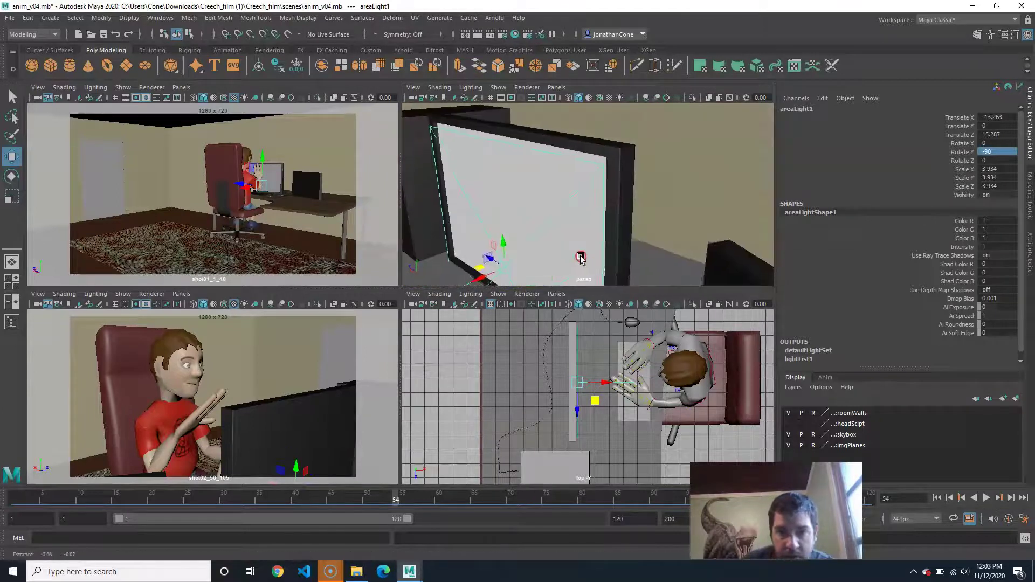
{"action": "key", "text": "f"}
{"action": "left_click_drag", "start_coordinate": [548, 238], "coordinate": [548, 132]}
{"action": "right_click_drag", "start_coordinate": [534, 158], "coordinate": [550, 174], "text": "alt"}
{"action": "left_click_drag", "start_coordinate": [550, 174], "coordinate": [588, 217], "text": "alt"}
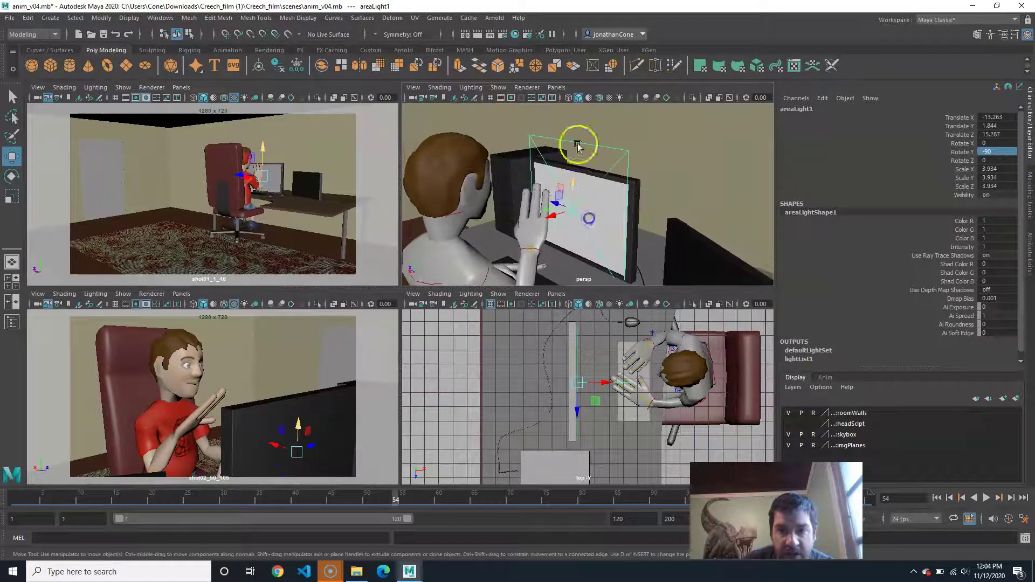
Scale the area light's height to about 2.39 and place it over the monitor's screen at about 1.53 on Y
{"action": "key", "text": "r"}
{"action": "mouse_move", "coordinate": [574, 179]}
{"action": "left_mouse_down"}
{"action": "mouse_move", "coordinate": [575, 200]}
{"action": "mouse_move", "coordinate": [571, 188]}
{"action": "left_mouse_up"}
{"action": "key", "text": "w"}
{"action": "left_click_drag", "start_coordinate": [572, 194], "coordinate": [521, 205], "text": "alt"}
{"action": "right_click_drag", "start_coordinate": [521, 205], "coordinate": [560, 181], "text": "alt"}
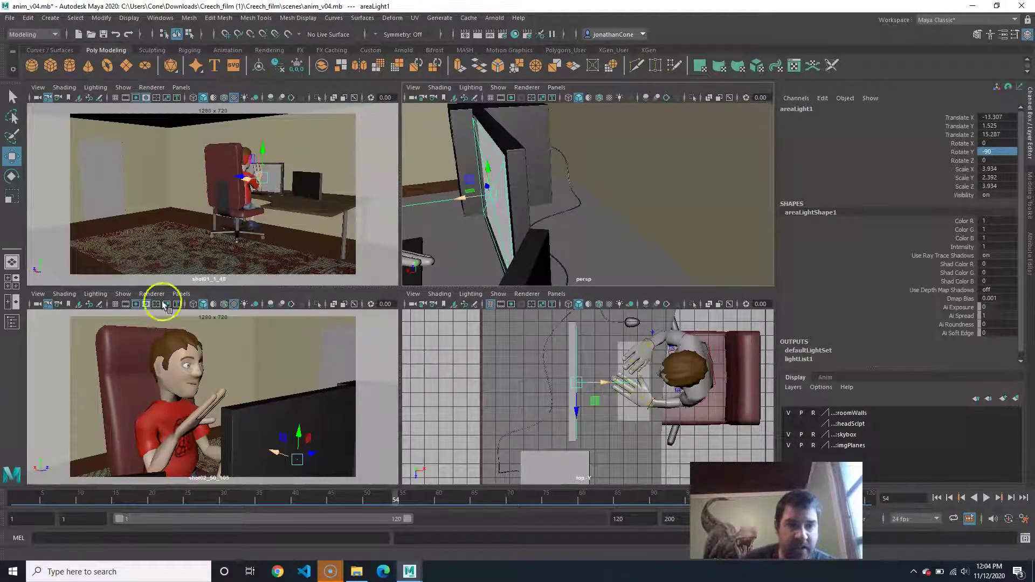
{"action": "left_click_drag", "start_coordinate": [515, 213], "coordinate": [576, 200], "text": "alt"}
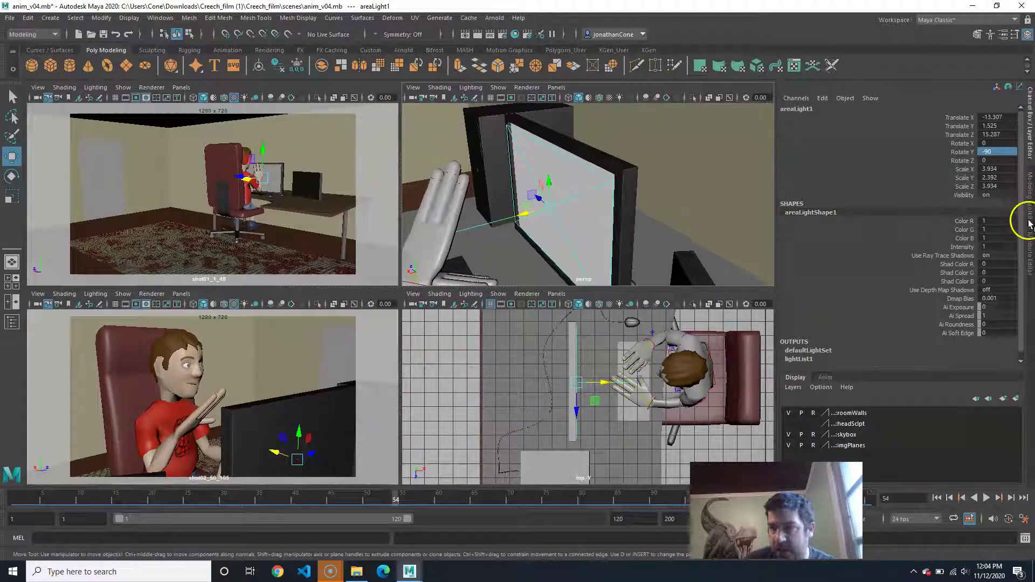
Change the area light's color to a light cyan blue
{"action": "left_click", "coordinate": [1028, 267]}
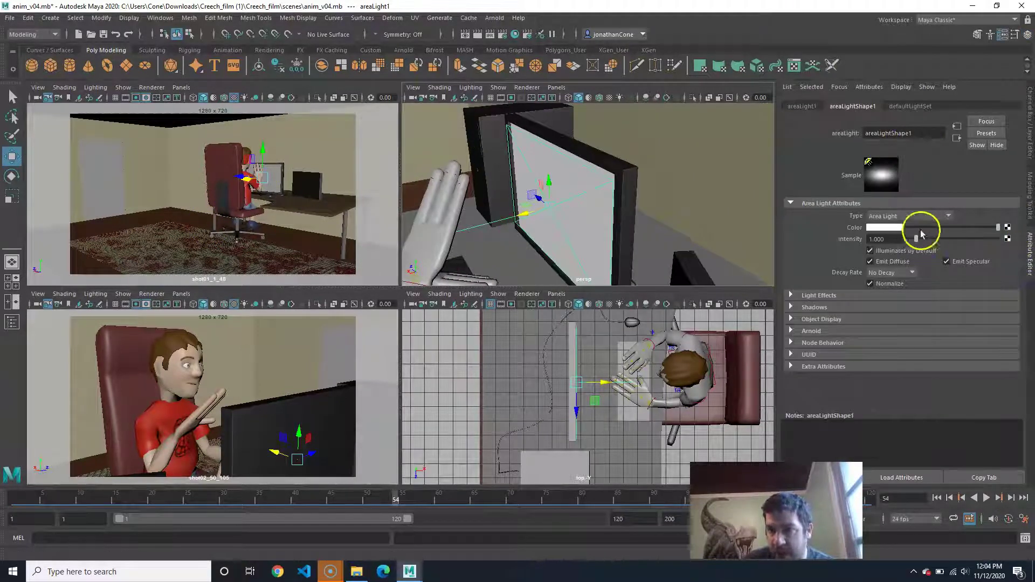
{"action": "left_click", "coordinate": [889, 227]}
{"action": "left_click", "coordinate": [880, 259]}
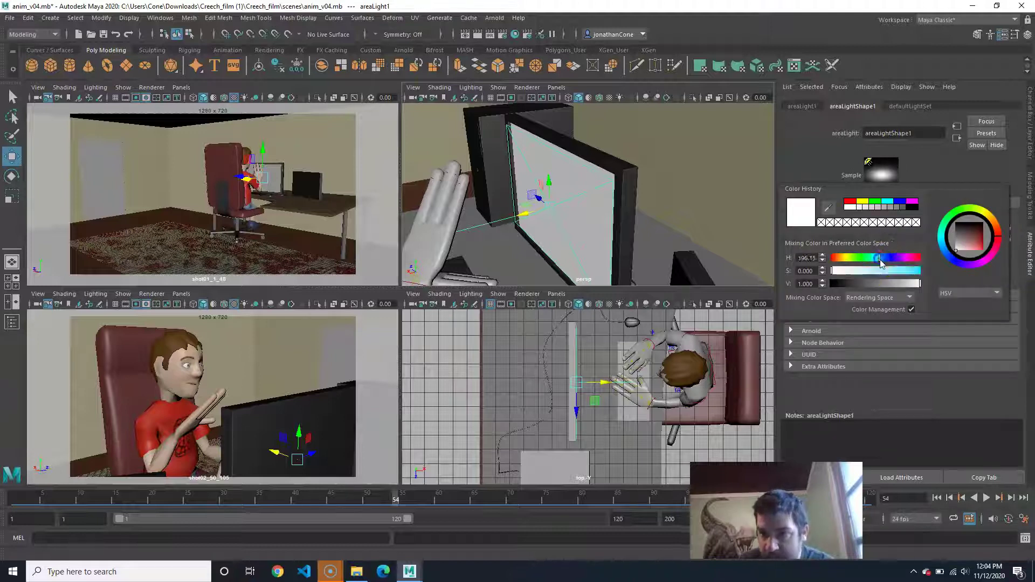
{"action": "left_click_drag", "start_coordinate": [890, 274], "coordinate": [904, 275]}
{"action": "left_click", "coordinate": [788, 142]}
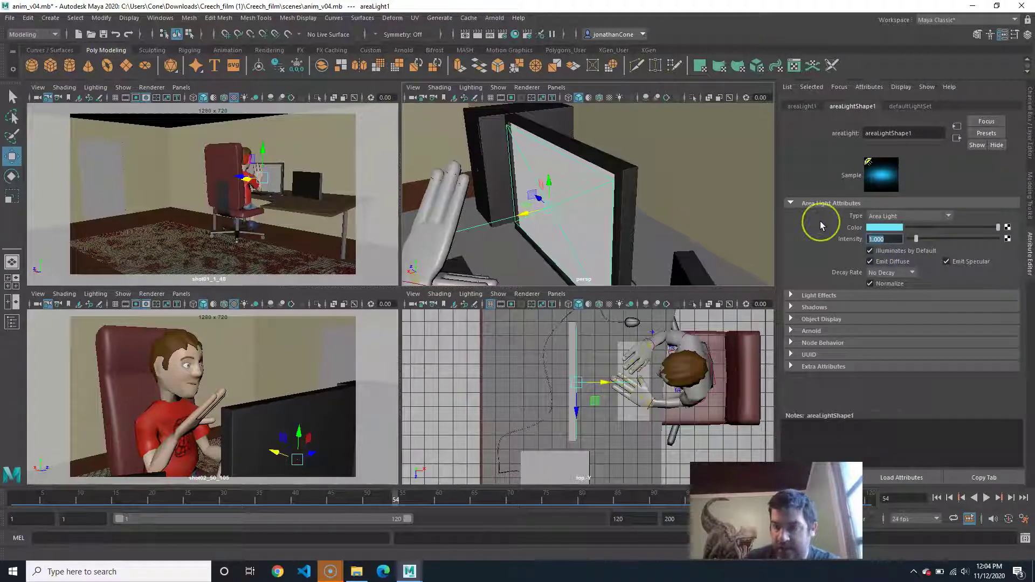
Set the area light's intensity to 2 and display its raytrace shadow attributes
{"action": "type", "text": "2"}
{"action": "key", "text": "Return"}
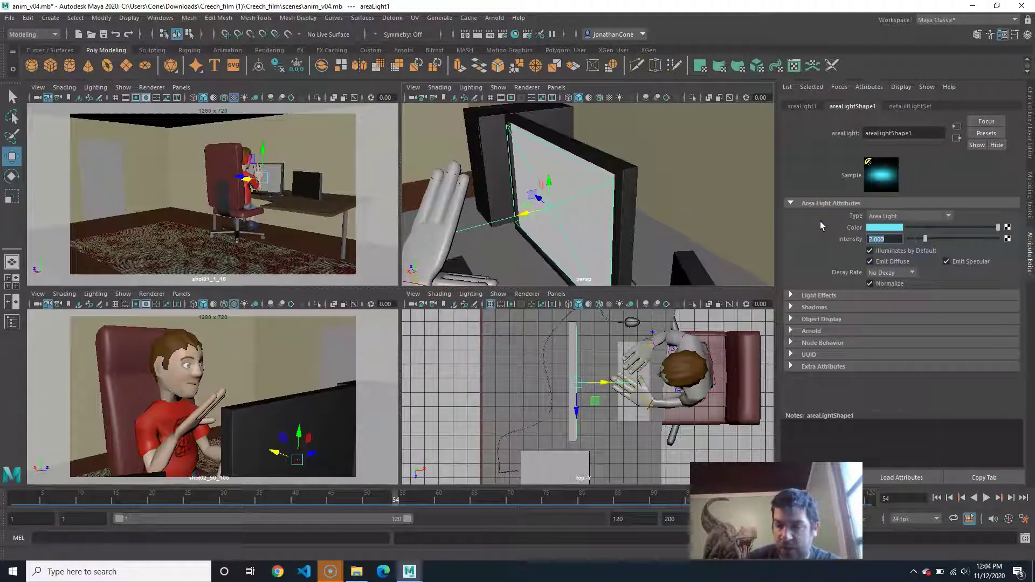
{"action": "left_click", "coordinate": [814, 308]}
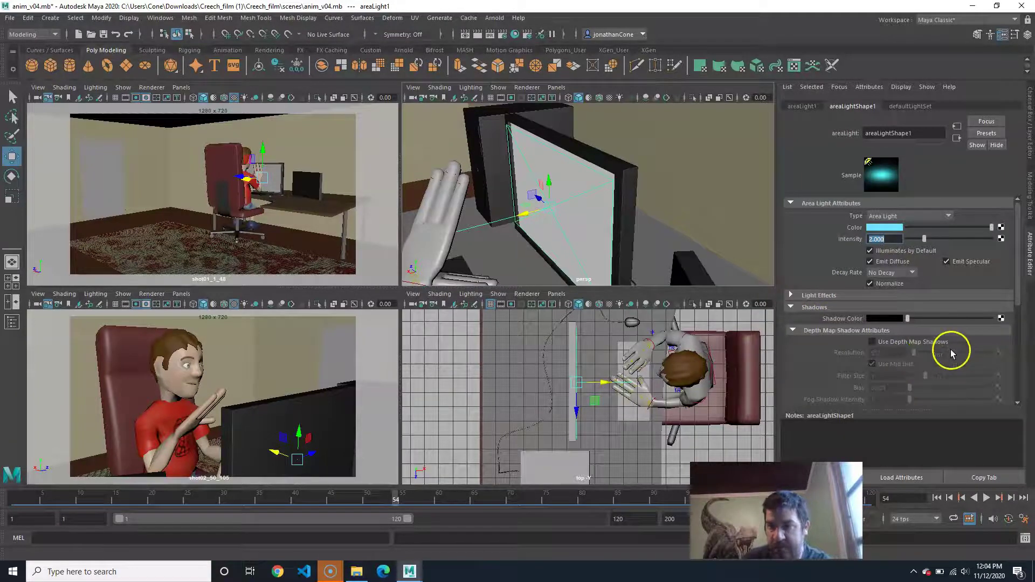
{"action": "scroll", "coordinate": [951, 353], "scroll_direction": "down", "scroll_amount": 5}
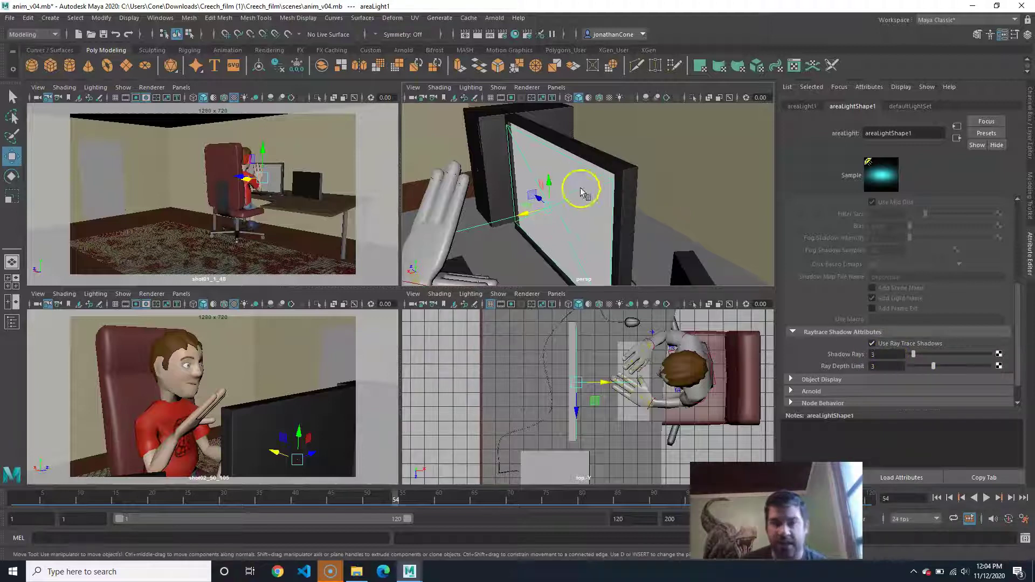
Duplicate the main monitor's area light for use on the second monitor
{"action": "right_click_drag", "start_coordinate": [606, 206], "coordinate": [434, 75], "text": "alt"}
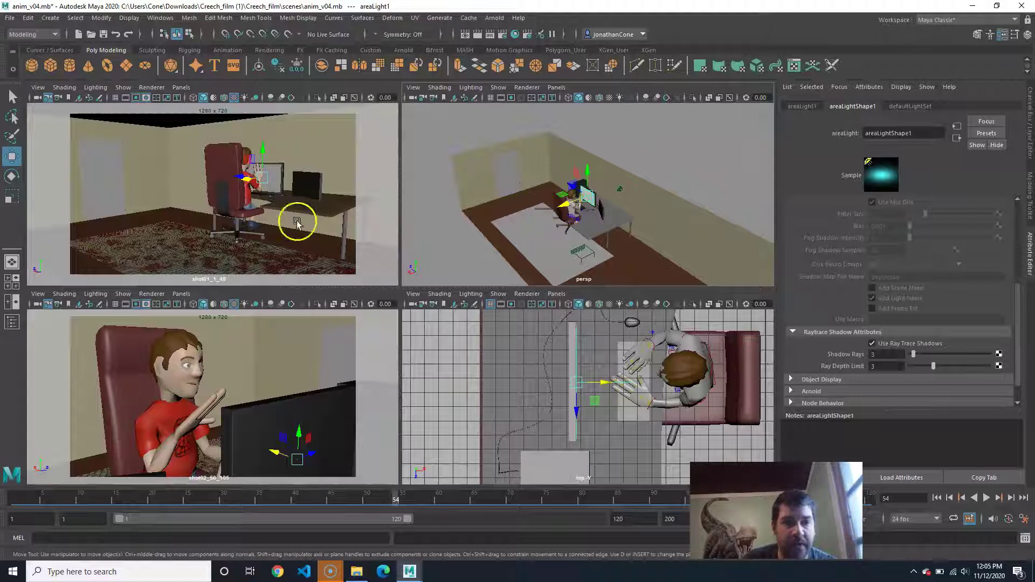
{"action": "left_click_drag", "start_coordinate": [606, 185], "coordinate": [582, 227], "text": "alt"}
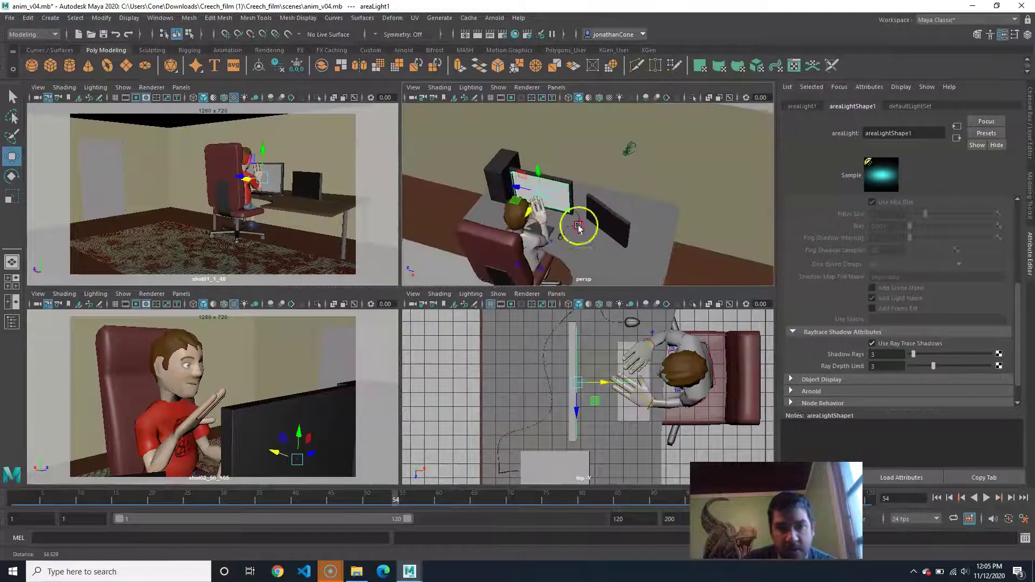
{"action": "scroll", "coordinate": [580, 228], "scroll_direction": "up", "scroll_amount": 3}
{"action": "left_click_drag", "start_coordinate": [608, 194], "coordinate": [631, 169], "text": "alt"}
{"action": "left_click_drag", "start_coordinate": [516, 217], "coordinate": [647, 247]}
{"action": "key", "text": "ctrl+z"}
{"action": "key", "text": "ctrl+d"}
Rotate the duplicated area light to about -117 degrees around Y, parallel to the second monitor
{"action": "key", "text": "e"}
{"action": "left_click_drag", "start_coordinate": [609, 195], "coordinate": [620, 242], "text": "alt"}
{"action": "middle_click_drag", "start_coordinate": [647, 330], "coordinate": [615, 423], "text": "alt"}
{"action": "scroll", "coordinate": [571, 387], "scroll_direction": "up", "scroll_amount": 3}
{"action": "middle_click_drag", "start_coordinate": [610, 361], "coordinate": [622, 435], "text": "alt"}
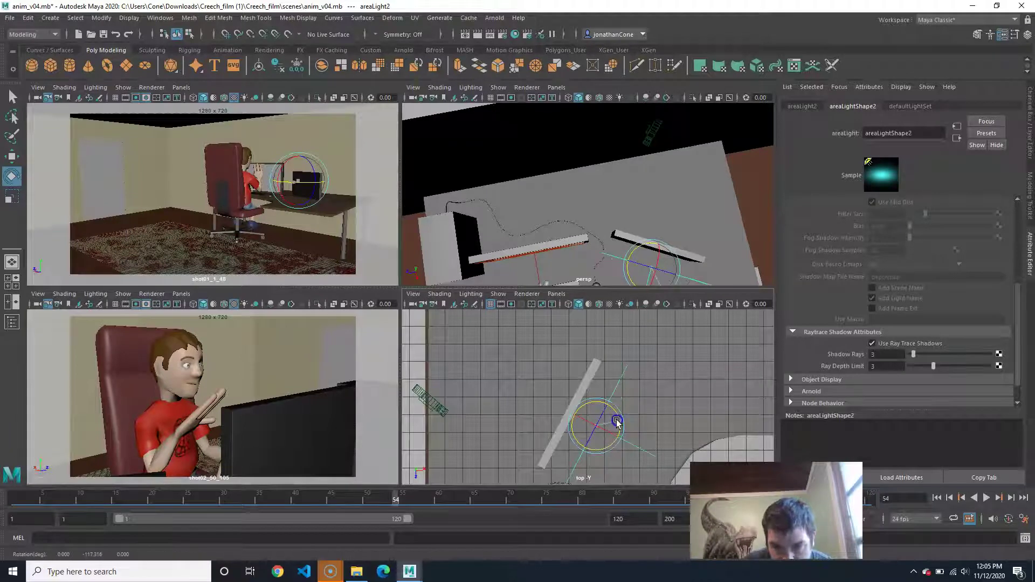
Resize the duplicated area light to fit the second monitor and position it against that monitor's screen
{"action": "key", "text": "r"}
{"action": "mouse_move", "coordinate": [597, 421]}
{"action": "left_mouse_down"}
{"action": "mouse_move", "coordinate": [588, 425]}
{"action": "mouse_move", "coordinate": [608, 432]}
{"action": "mouse_move", "coordinate": [594, 429]}
{"action": "left_mouse_up"}
{"action": "key", "text": "w"}
{"action": "left_click_drag", "start_coordinate": [711, 205], "coordinate": [561, 170], "text": "alt"}
{"action": "right_click_drag", "start_coordinate": [561, 170], "coordinate": [645, 214], "text": "alt"}
{"action": "middle_click_drag", "start_coordinate": [645, 214], "coordinate": [635, 272], "text": "alt"}
{"action": "left_click_drag", "start_coordinate": [623, 185], "coordinate": [627, 196]}
{"action": "right_click_drag", "start_coordinate": [670, 213], "coordinate": [612, 198], "text": "alt"}
{"action": "mouse_move", "coordinate": [613, 198]}
{"action": "left_mouse_down", "text": "alt"}
{"action": "mouse_move", "coordinate": [574, 186]}
{"action": "mouse_move", "coordinate": [621, 200]}
{"action": "left_mouse_up", "text": "alt"}
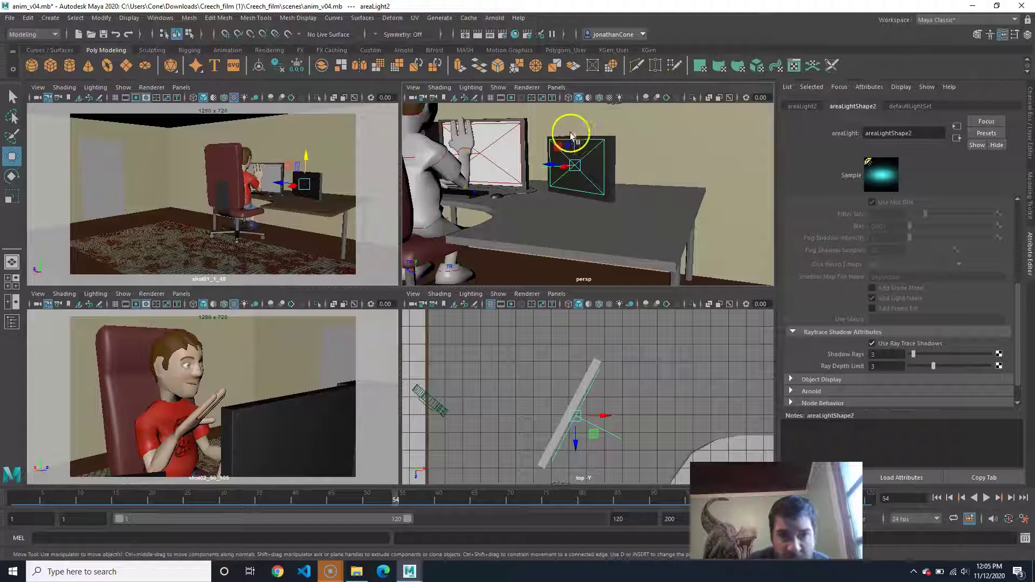
{"action": "left_click_drag", "start_coordinate": [573, 129], "coordinate": [573, 132]}
Create a spot light for the room
{"action": "right_click_drag", "start_coordinate": [630, 185], "coordinate": [531, 183], "text": "alt"}
{"action": "left_click_drag", "start_coordinate": [532, 183], "coordinate": [639, 211], "text": "alt"}
{"action": "right_click_drag", "start_coordinate": [639, 212], "coordinate": [547, 204], "text": "alt"}
{"action": "left_click_drag", "start_coordinate": [548, 204], "coordinate": [543, 220], "text": "alt"}
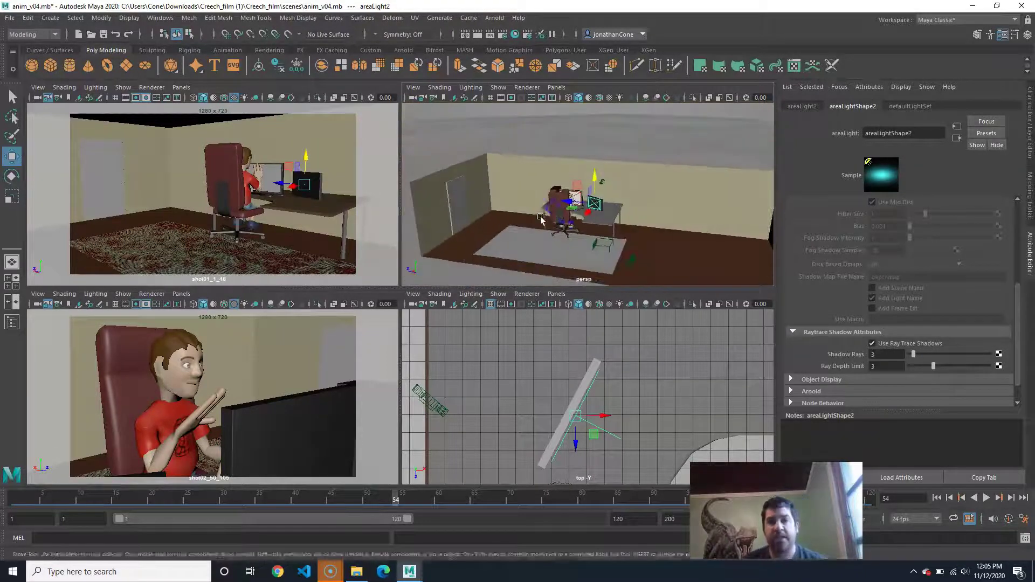
{"action": "right_click_drag", "start_coordinate": [543, 220], "coordinate": [602, 247], "text": "alt"}
{"action": "middle_click_drag", "start_coordinate": [601, 247], "coordinate": [608, 263], "text": "alt"}
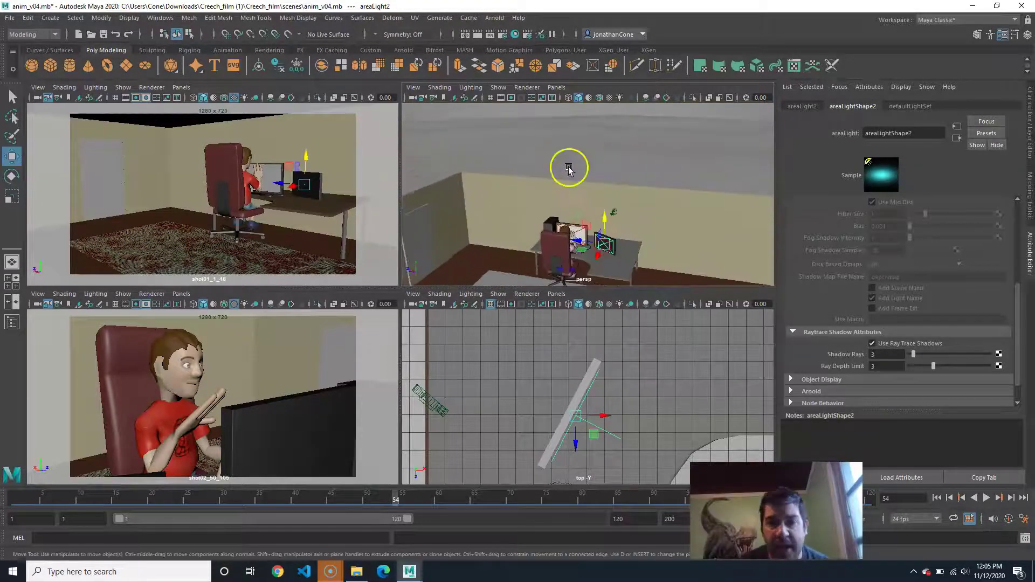
{"action": "left_click", "coordinate": [50, 17]}
{"action": "mouse_move", "coordinate": [83, 82]}
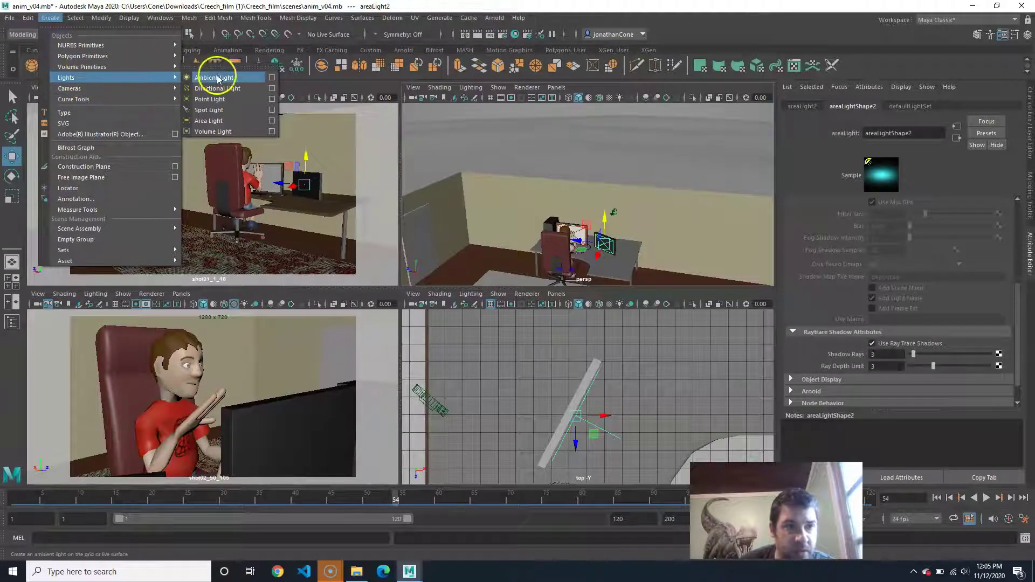
{"action": "left_click", "coordinate": [229, 112]}
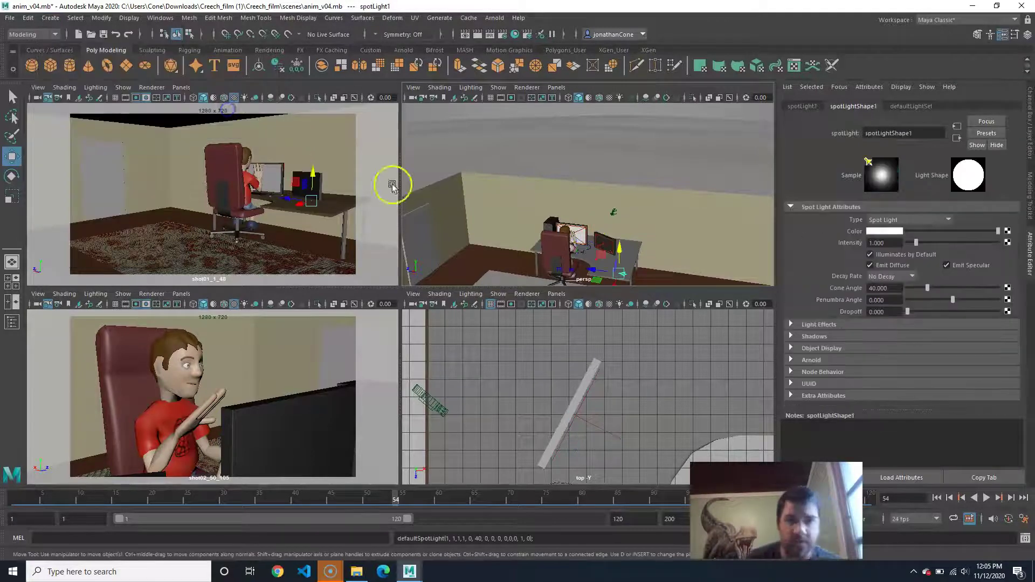
Raise the spot light straight up from the desk to above the monitors
{"action": "middle_click_drag", "start_coordinate": [649, 231], "coordinate": [578, 176], "text": "alt"}
{"action": "left_click_drag", "start_coordinate": [578, 200], "coordinate": [580, 180], "text": "alt"}
{"action": "middle_click_drag", "start_coordinate": [580, 180], "coordinate": [590, 208], "text": "alt"}
{"action": "right_click_drag", "start_coordinate": [594, 204], "coordinate": [586, 223], "text": "alt"}
{"action": "left_click_drag", "start_coordinate": [585, 224], "coordinate": [583, 119]}
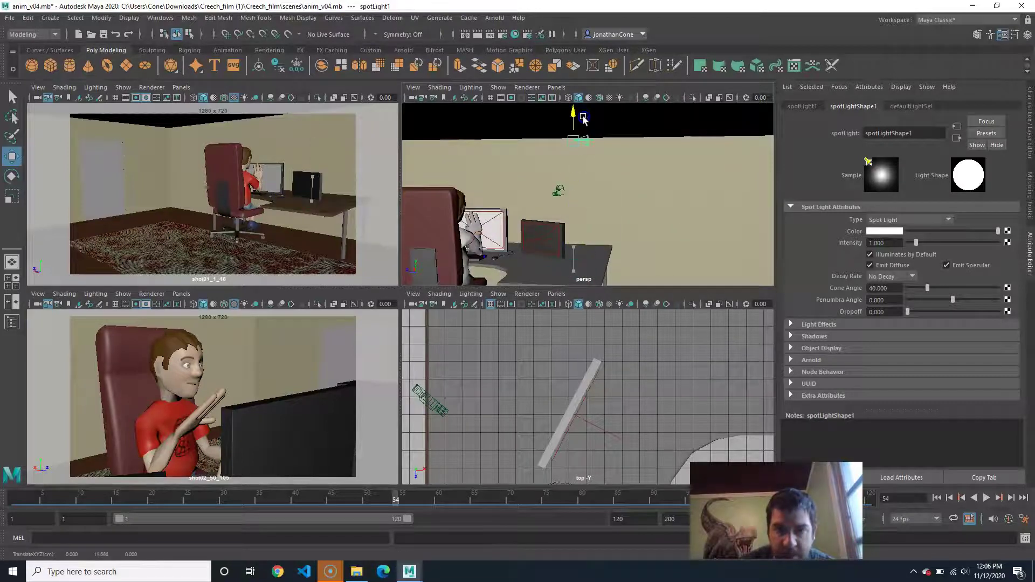
Rotate the spot light around X so it tilts downward toward the desk and character
{"action": "left_click_drag", "start_coordinate": [610, 189], "coordinate": [648, 219], "text": "alt"}
{"action": "key", "text": "r"}
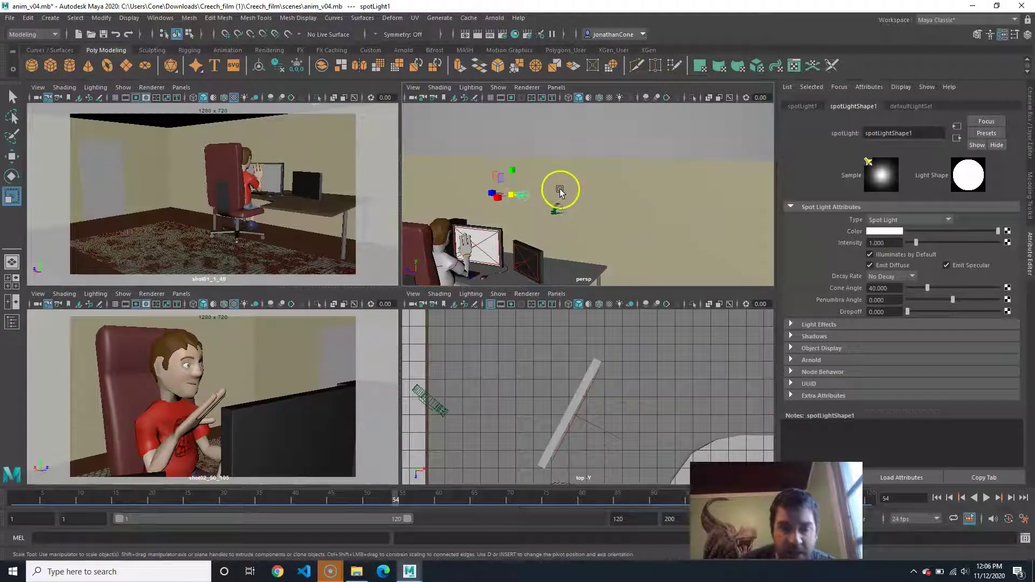
{"action": "key", "text": "e"}
{"action": "left_click_drag", "start_coordinate": [520, 173], "coordinate": [535, 191]}
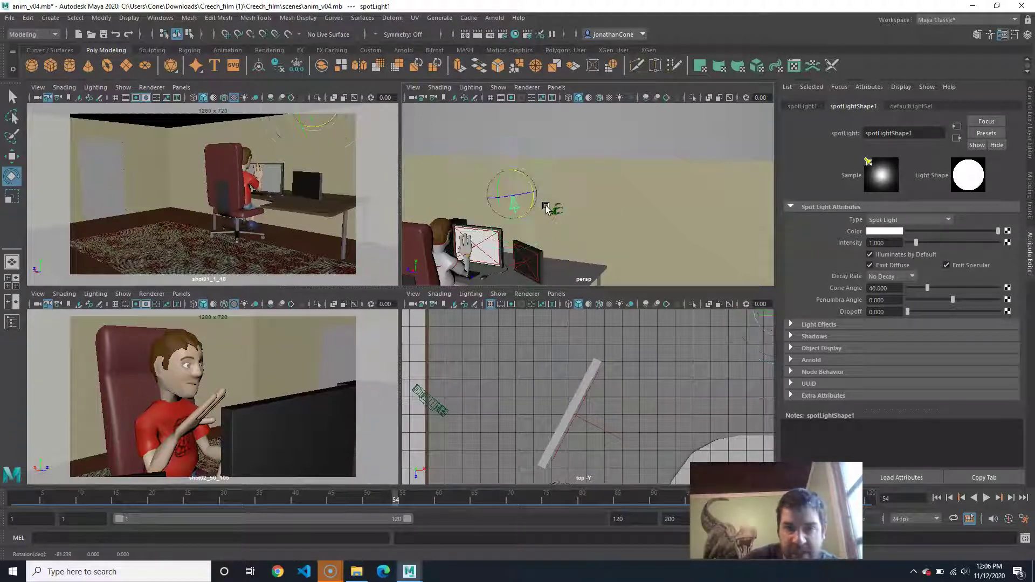
{"action": "key", "text": "equal"}
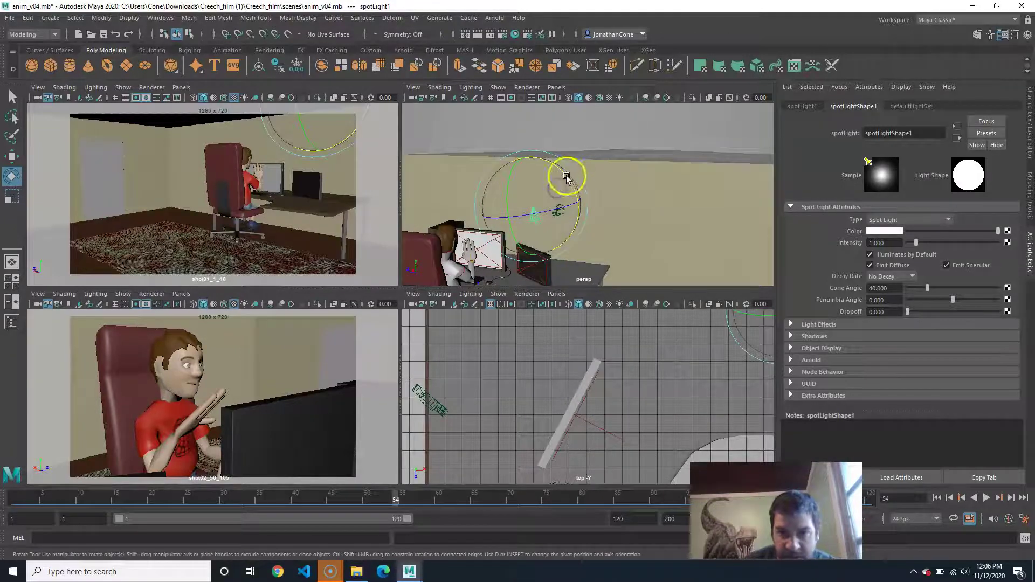
{"action": "key", "text": "space"}
{"action": "middle_click_drag", "start_coordinate": [396, 334], "coordinate": [526, 261], "text": "alt"}
{"action": "left_click_drag", "start_coordinate": [517, 165], "coordinate": [548, 208]}
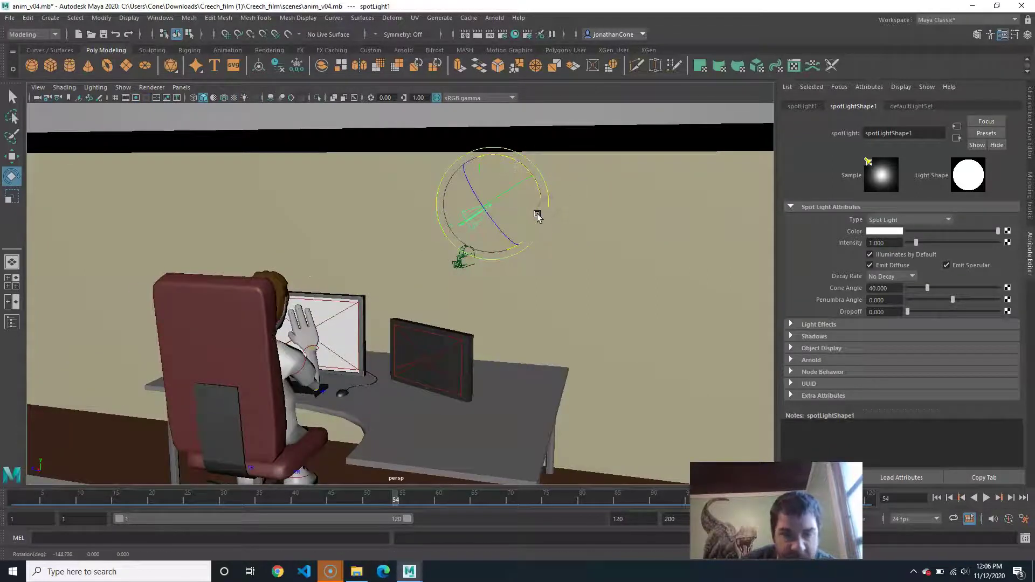
Move the spot light higher above the desk area of the room
{"action": "key", "text": "w"}
{"action": "scroll", "coordinate": [517, 232], "scroll_direction": "down", "scroll_amount": 5}
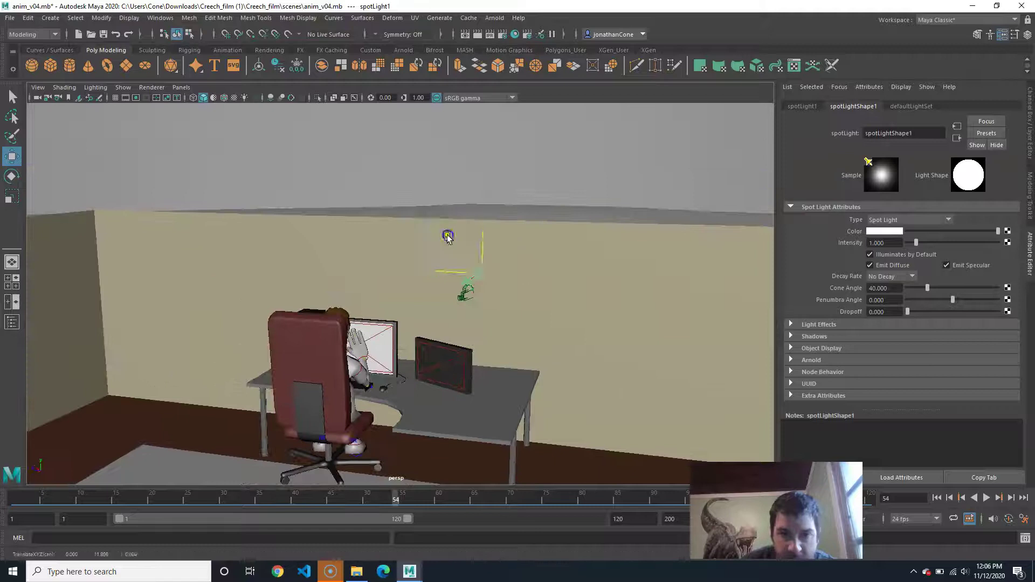
{"action": "left_click_drag", "start_coordinate": [362, 165], "coordinate": [470, 319], "text": "alt"}
{"action": "key", "text": "space"}
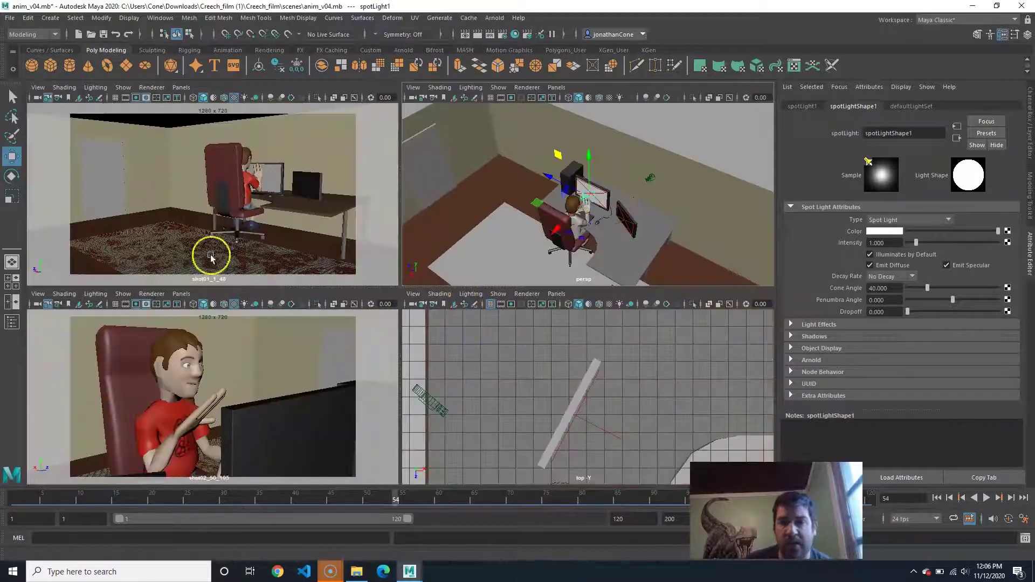
Look through the spot light in the fourth viewport and pull it back so it faces down over the desk and surrounding room
{"action": "left_click", "coordinate": [556, 294]}
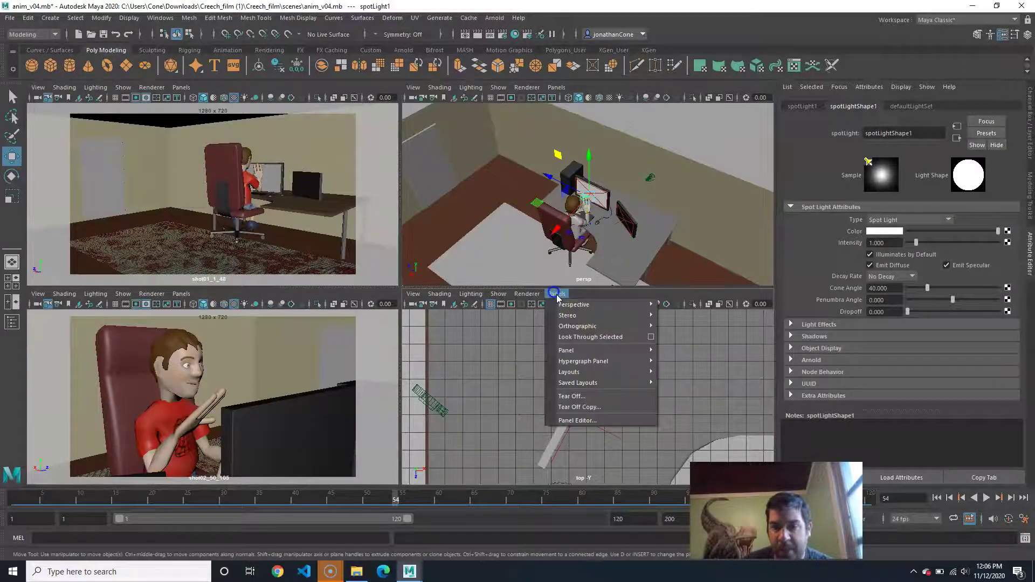
{"action": "left_click", "coordinate": [571, 339]}
{"action": "left_click_drag", "start_coordinate": [604, 373], "coordinate": [567, 359], "text": "alt"}
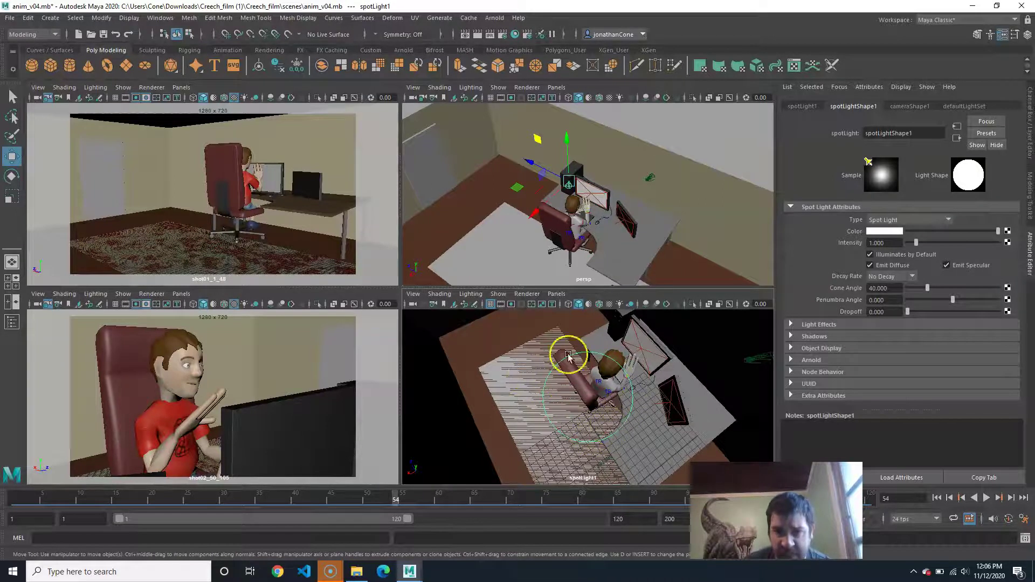
{"action": "right_click_drag", "start_coordinate": [688, 393], "coordinate": [600, 379], "text": "alt"}
{"action": "left_click_drag", "start_coordinate": [600, 384], "coordinate": [555, 403], "text": "alt"}
{"action": "left_click_drag", "start_coordinate": [615, 210], "coordinate": [680, 229], "text": "alt"}
{"action": "right_click_drag", "start_coordinate": [679, 229], "coordinate": [663, 127], "text": "alt"}
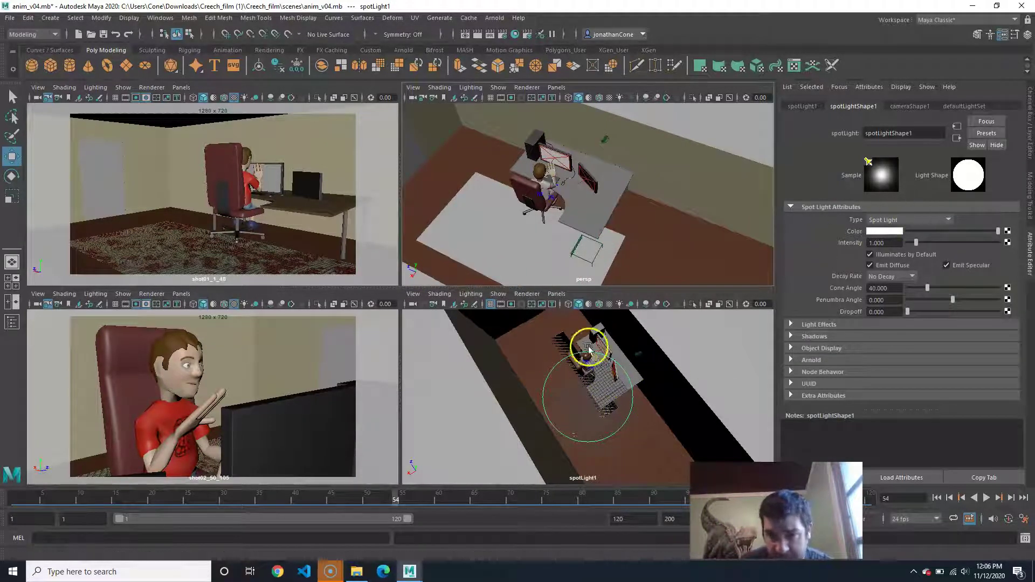
Widen the spot light's cone angle to about 111.7 and set its dropoff to 1
{"action": "left_click_drag", "start_coordinate": [933, 289], "coordinate": [949, 287]}
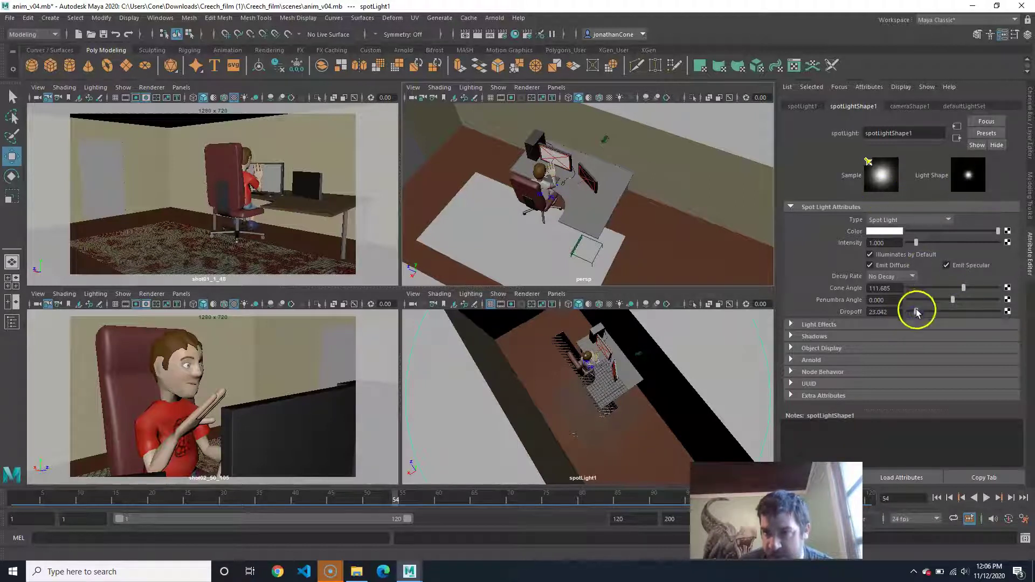
{"action": "left_click_drag", "start_coordinate": [911, 314], "coordinate": [911, 312]}
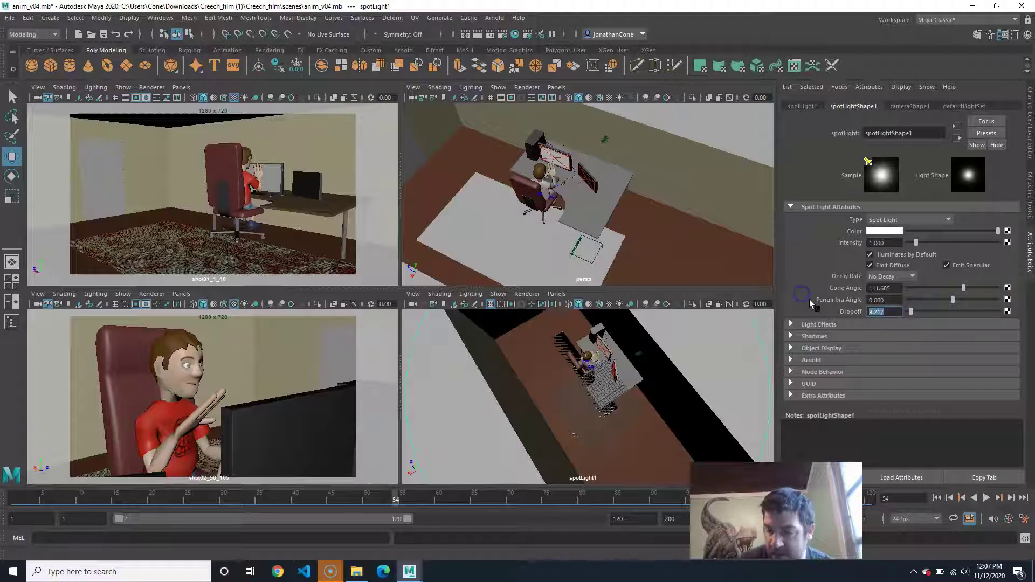
{"action": "key", "text": "Return"}
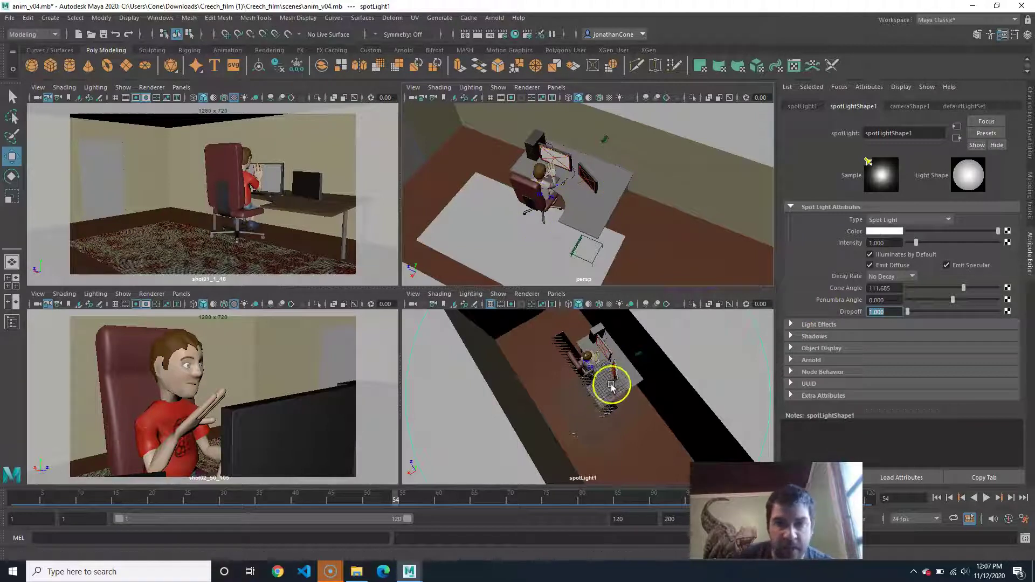
Change the spot light's color to a pale warm yellow
{"action": "left_click", "coordinate": [881, 232]}
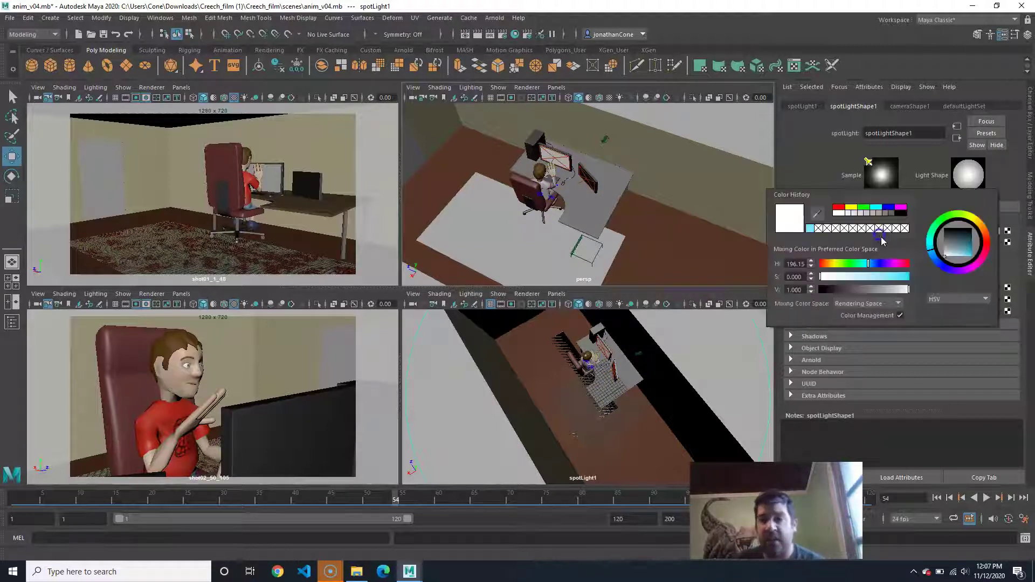
{"action": "left_click_drag", "start_coordinate": [845, 266], "coordinate": [834, 268]}
{"action": "left_click", "coordinate": [842, 277]}
{"action": "left_click", "coordinate": [824, 155]}
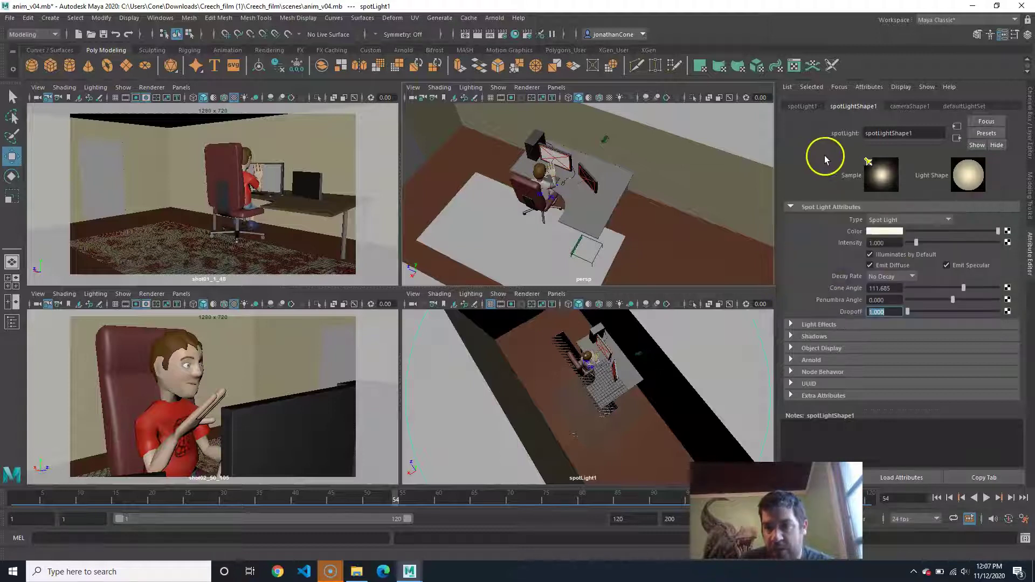
Set the spot light's intensity to 1.25 and re-aim it over the desk by adjusting its look-through view
{"action": "left_click", "coordinate": [892, 243]}
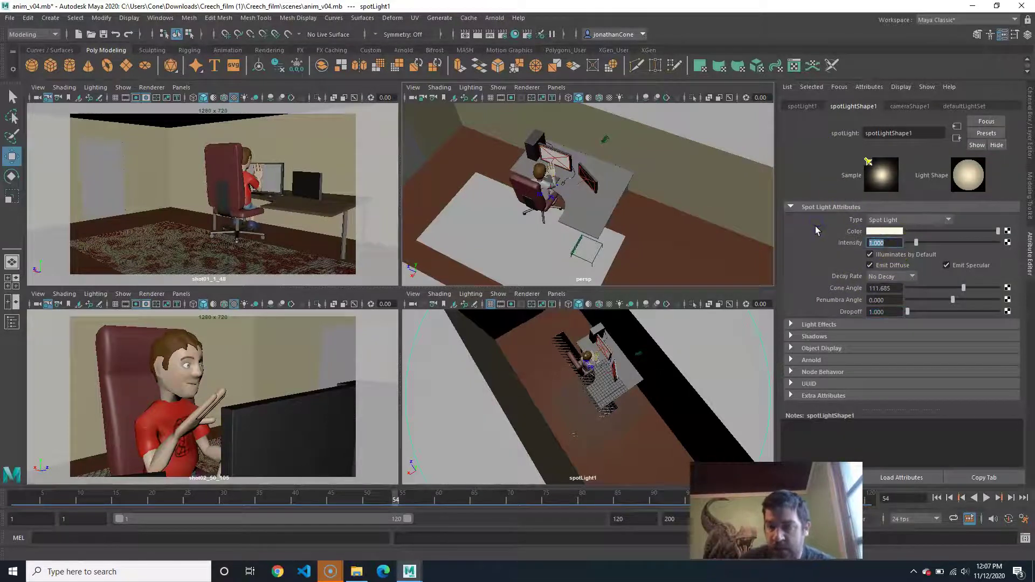
{"action": "type", "text": "1.25"}
{"action": "key", "text": "Return"}
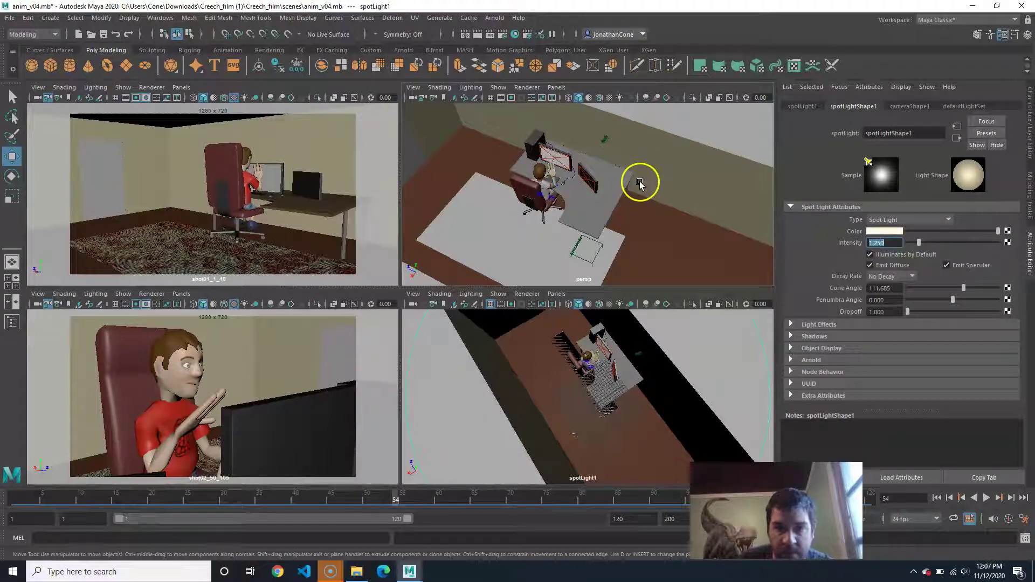
{"action": "left_click_drag", "start_coordinate": [626, 402], "coordinate": [703, 388], "text": "alt"}
{"action": "middle_click_drag", "start_coordinate": [679, 377], "coordinate": [649, 411], "text": "alt"}
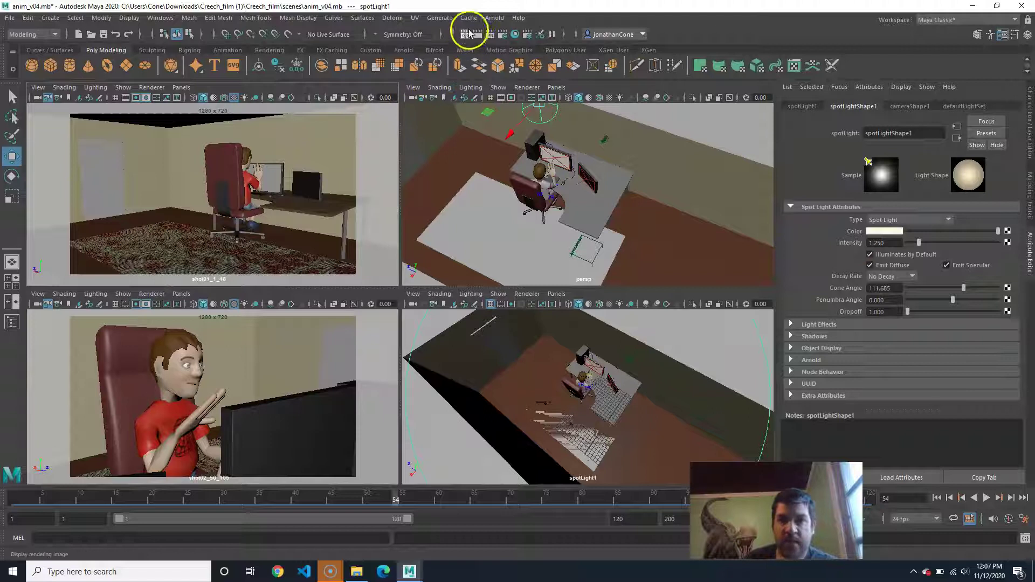
Switch the renderer to Maya Software and test-render the current frame from the shot01 camera
{"action": "left_click", "coordinate": [503, 36]}
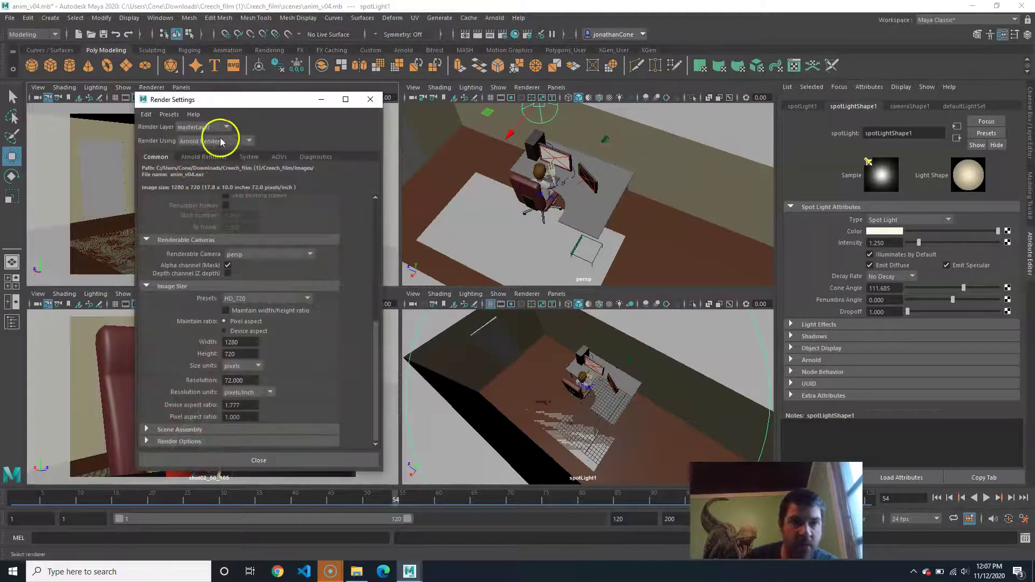
{"action": "left_click", "coordinate": [220, 141]}
{"action": "left_click", "coordinate": [210, 146]}
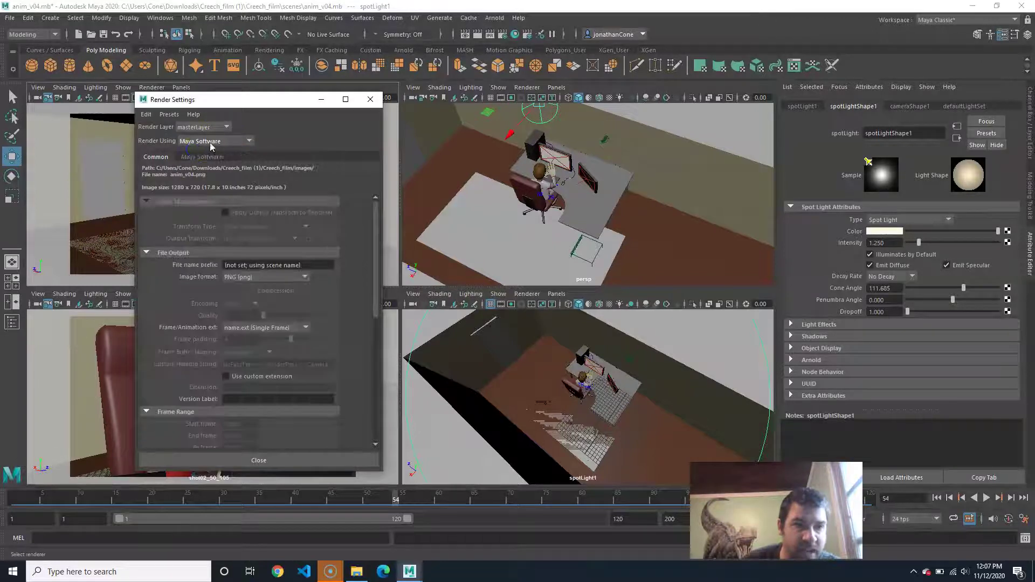
{"action": "left_click", "coordinate": [206, 142]}
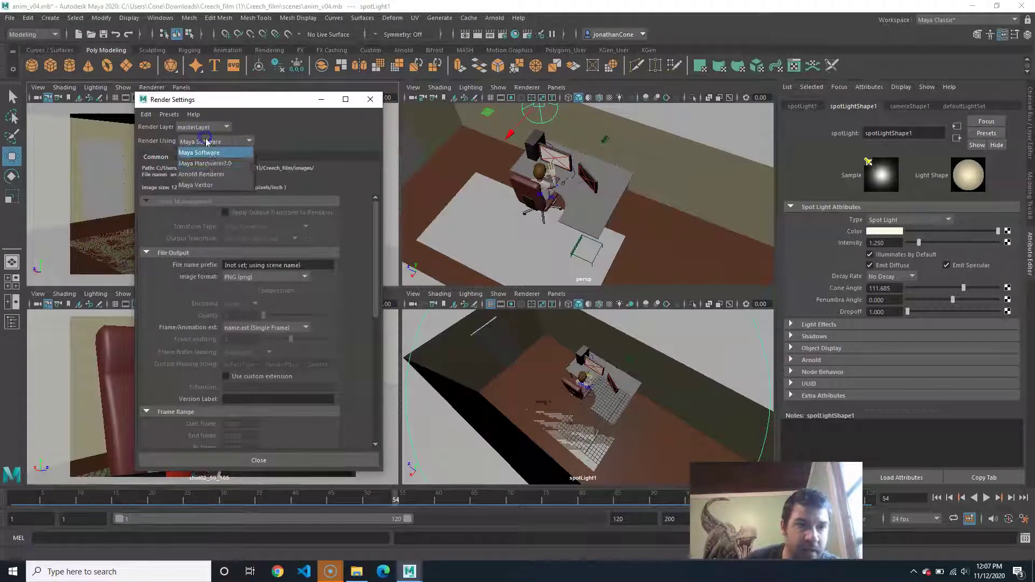
{"action": "left_click", "coordinate": [213, 151]}
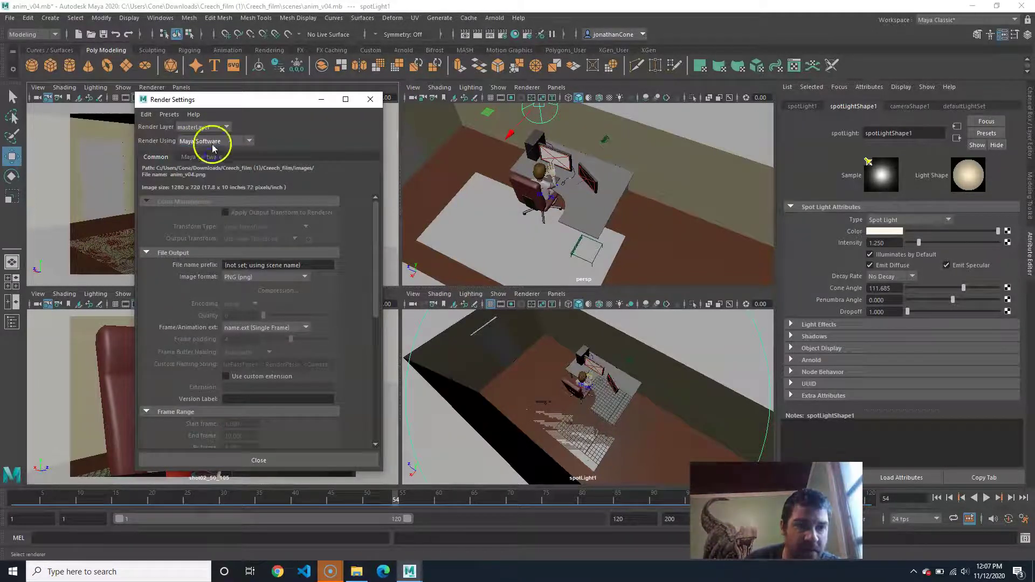
{"action": "left_click", "coordinate": [371, 99]}
{"action": "left_click", "coordinate": [488, 36]}
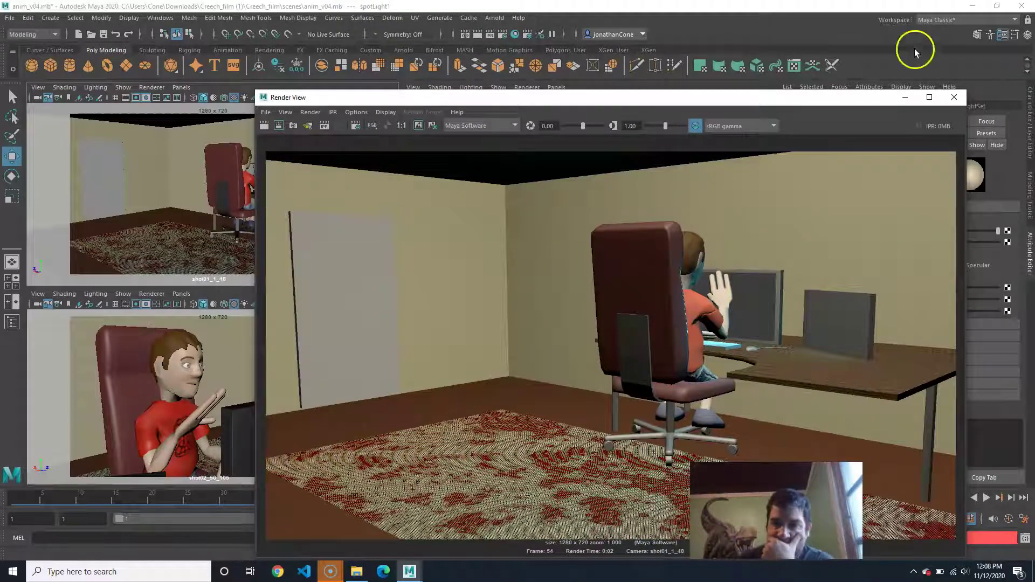
{"action": "left_click", "coordinate": [954, 97]}
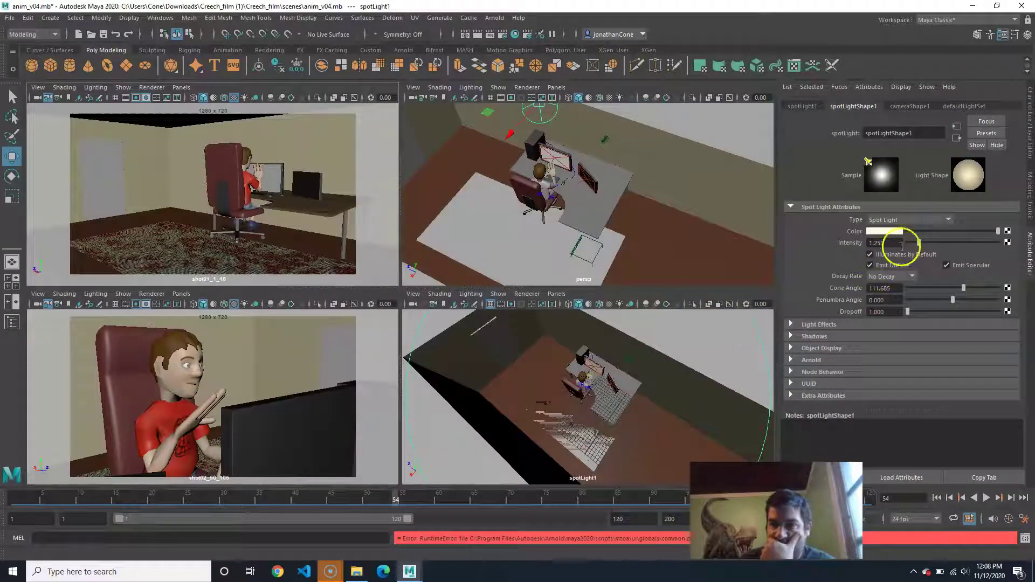
Examine the spot light's raytrace shadow settings
{"action": "left_click", "coordinate": [799, 338]}
{"action": "scroll", "coordinate": [828, 370], "scroll_direction": "down", "scroll_amount": 5}
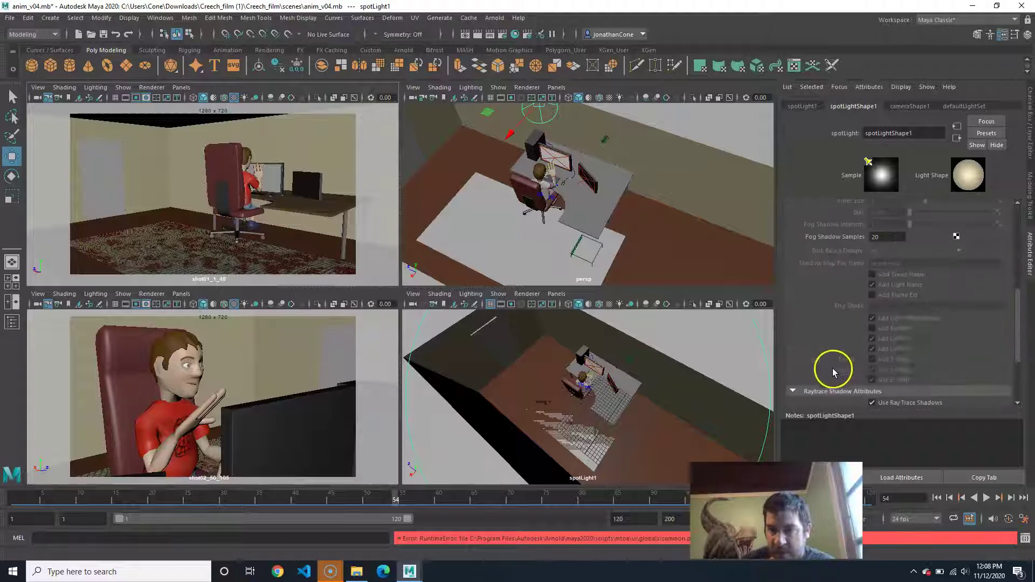
{"action": "scroll", "coordinate": [885, 377], "scroll_direction": "down", "scroll_amount": 2}
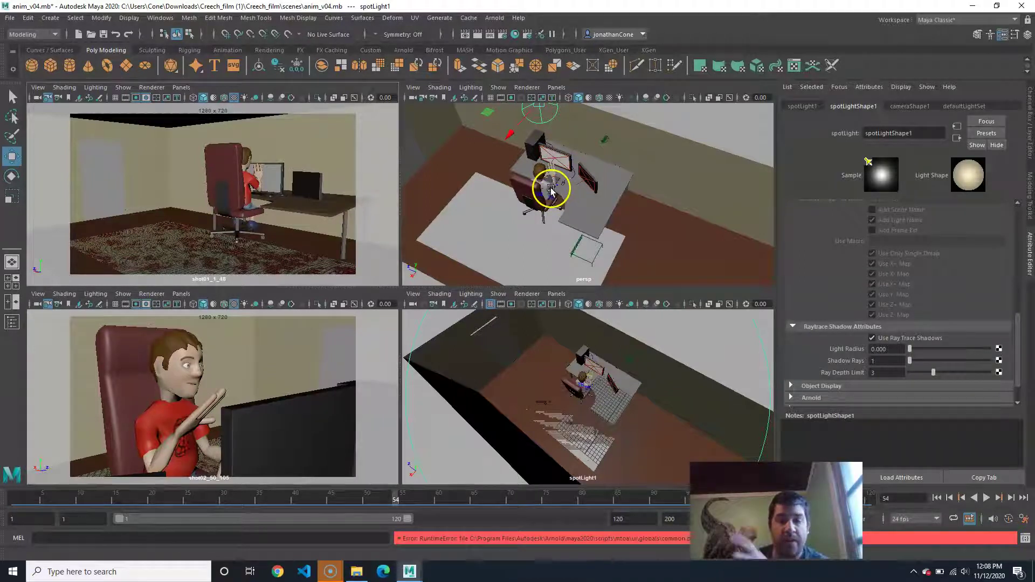
Set Maya Software rendering to production quality with raytracing enabled, and test-render the shot01 frame again
{"action": "left_click", "coordinate": [503, 34]}
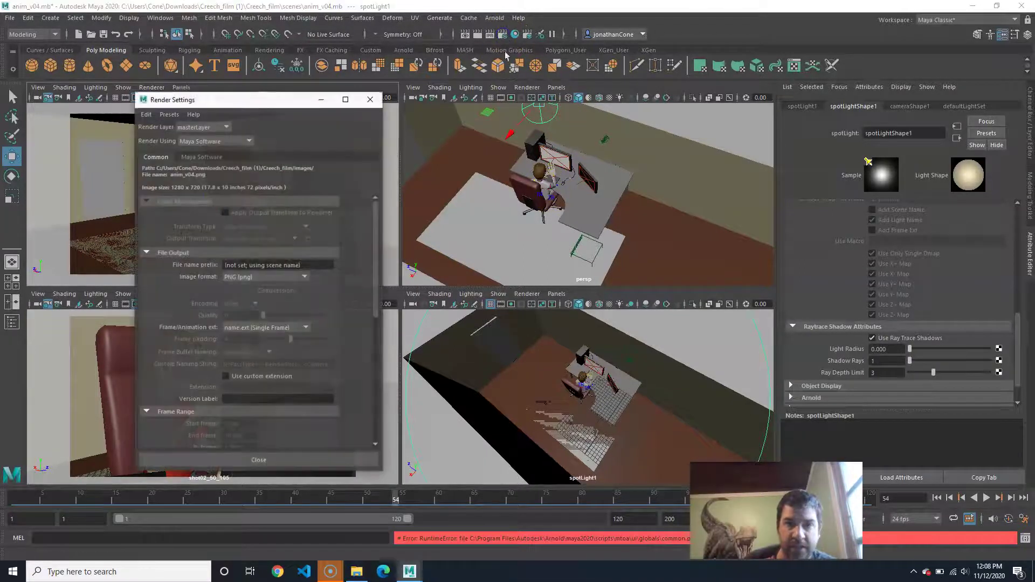
{"action": "left_click", "coordinate": [202, 157]}
{"action": "left_click", "coordinate": [248, 182]}
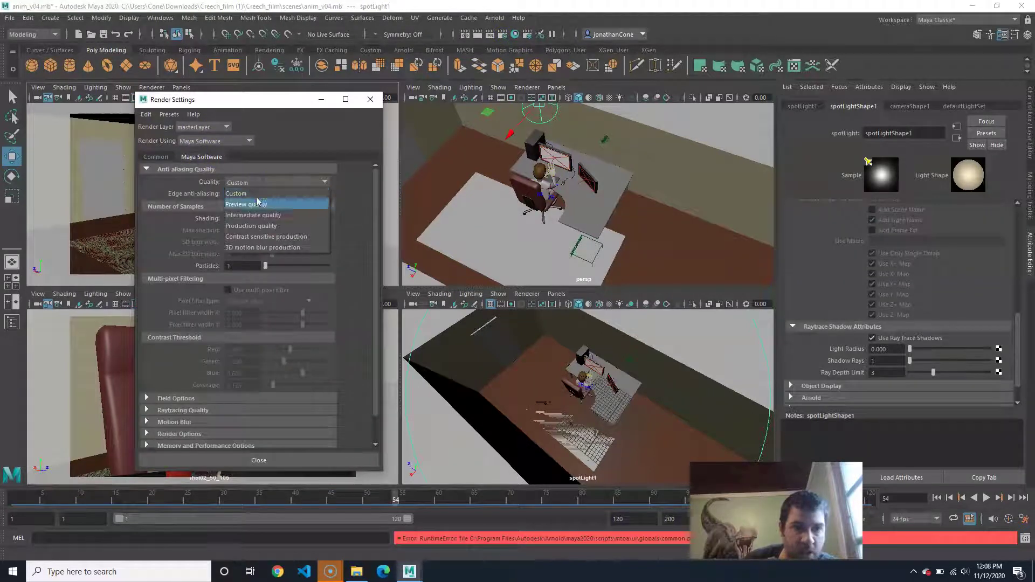
{"action": "left_click", "coordinate": [250, 221]}
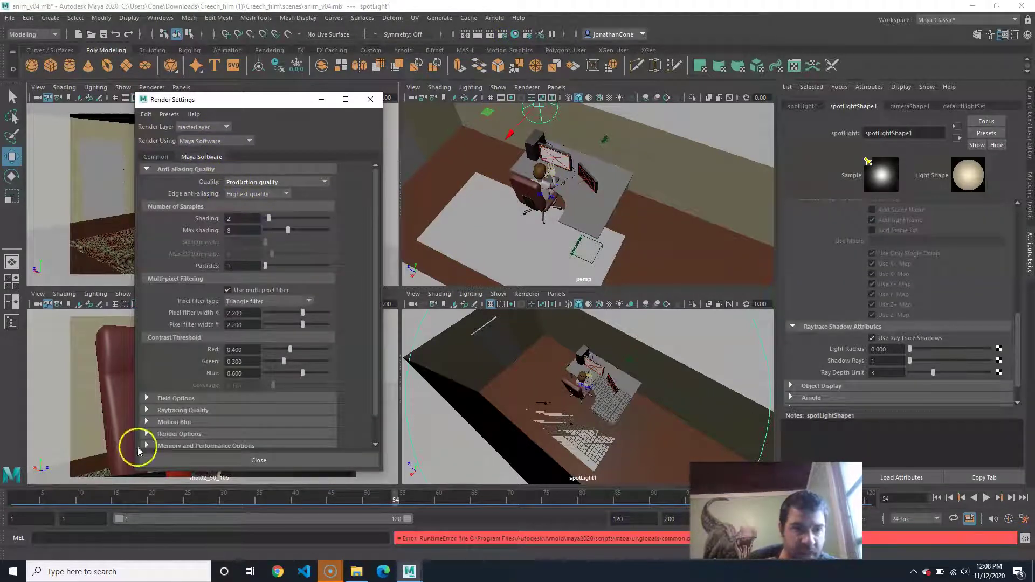
{"action": "left_click", "coordinate": [160, 410]}
{"action": "scroll", "coordinate": [205, 389], "scroll_direction": "down", "scroll_amount": 2}
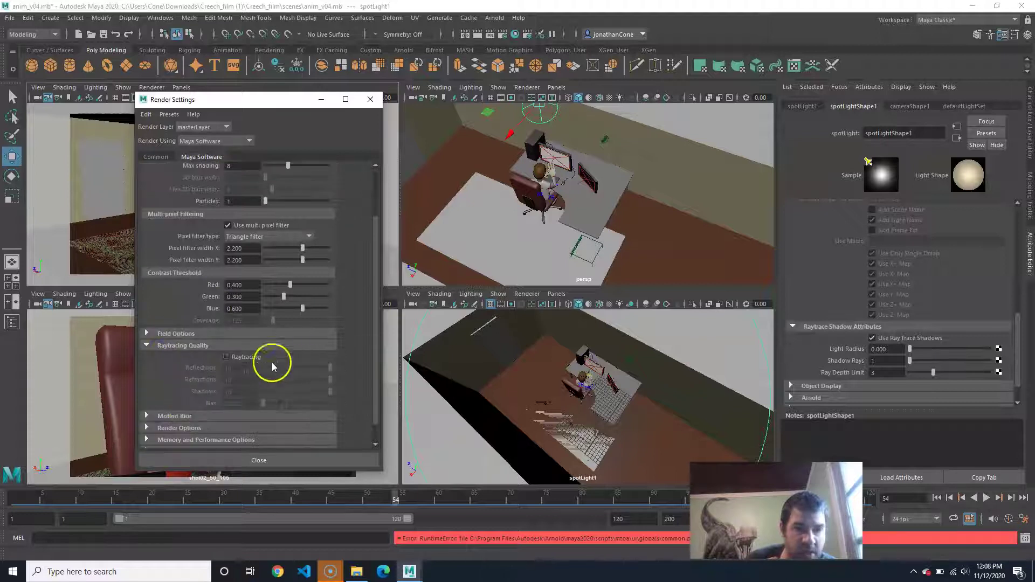
{"action": "left_click", "coordinate": [253, 360]}
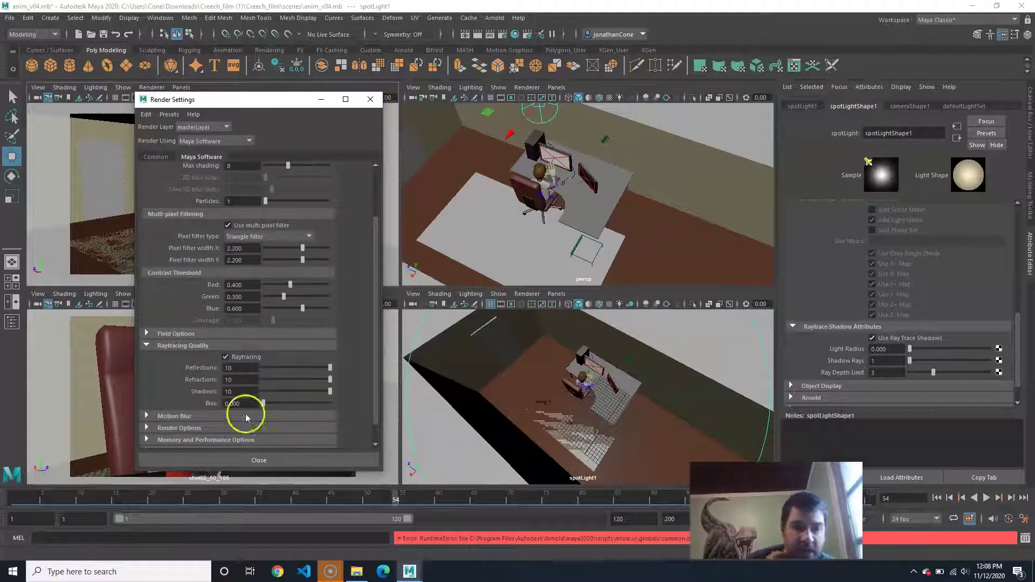
{"action": "left_click", "coordinate": [259, 460]}
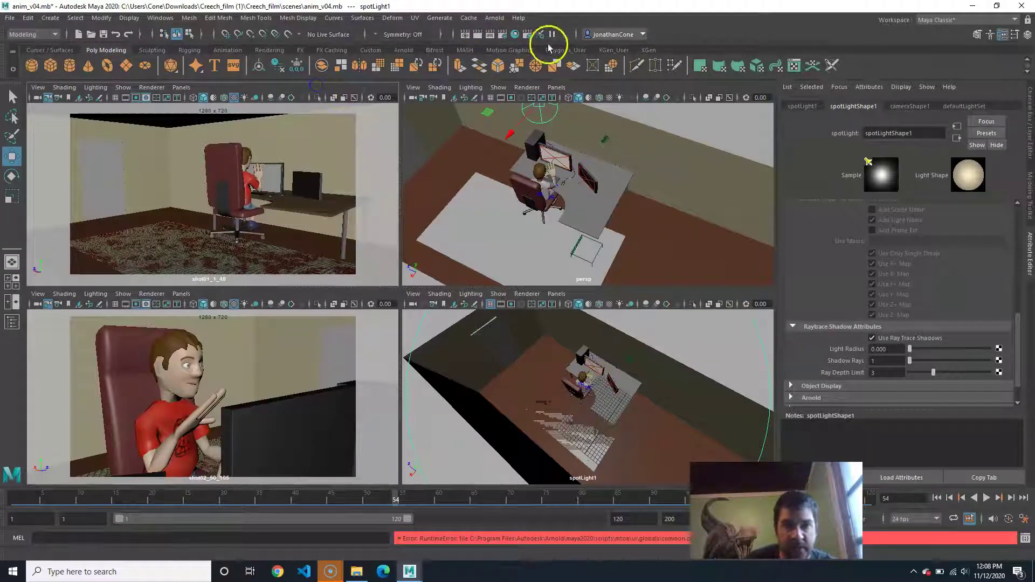
{"action": "left_click", "coordinate": [477, 36]}
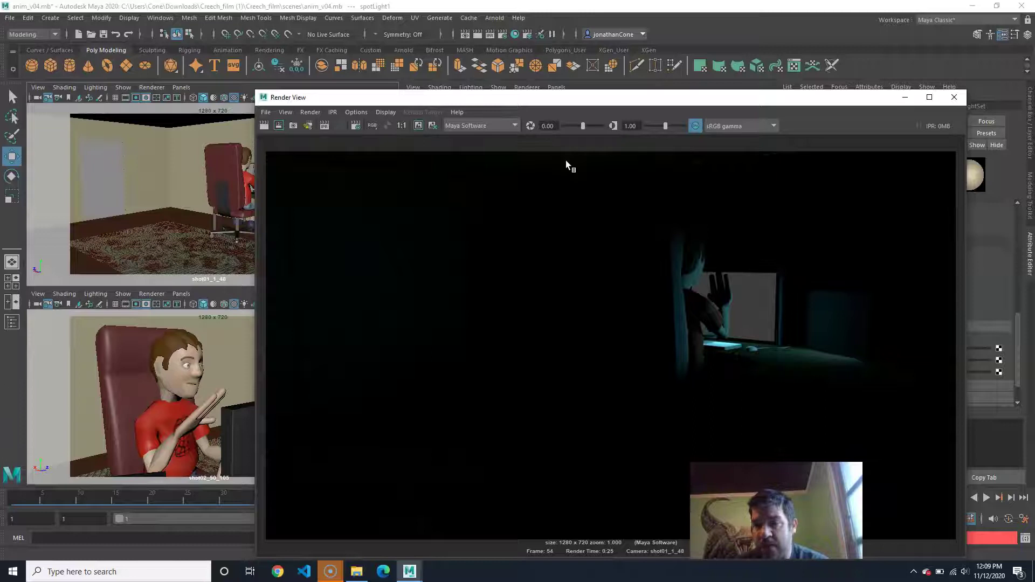
{"action": "left_click", "coordinate": [954, 97]}
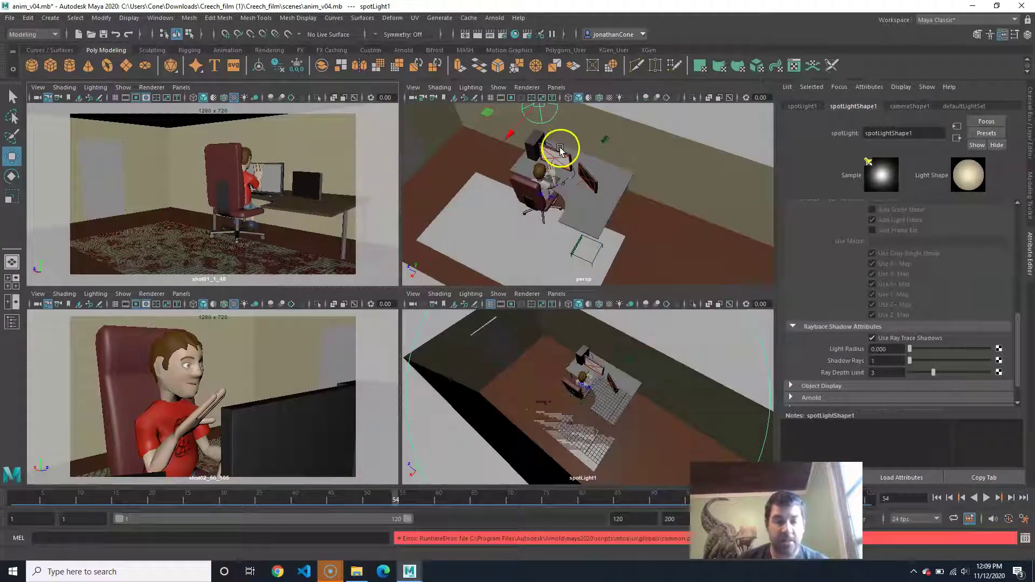
Examine where the spot light sits relative to the room's ceiling, walls and desk in the perspective view
{"action": "left_click_drag", "start_coordinate": [557, 213], "coordinate": [564, 116], "text": "alt"}
{"action": "middle_click_drag", "start_coordinate": [564, 116], "coordinate": [557, 190], "text": "alt"}
{"action": "right_click_drag", "start_coordinate": [556, 190], "coordinate": [543, 197], "text": "alt"}
{"action": "left_click_drag", "start_coordinate": [543, 196], "coordinate": [629, 178], "text": "alt"}
{"action": "right_click_drag", "start_coordinate": [628, 178], "coordinate": [645, 231], "text": "alt"}
{"action": "left_click_drag", "start_coordinate": [645, 231], "coordinate": [630, 168], "text": "alt"}
{"action": "middle_click_drag", "start_coordinate": [630, 168], "coordinate": [661, 236], "text": "alt"}
{"action": "left_click", "coordinate": [641, 167]}
{"action": "middle_click_drag", "start_coordinate": [626, 202], "coordinate": [647, 280], "text": "alt"}
{"action": "right_click_drag", "start_coordinate": [606, 214], "coordinate": [578, 215], "text": "alt"}
{"action": "left_click_drag", "start_coordinate": [555, 202], "coordinate": [610, 190], "text": "alt"}
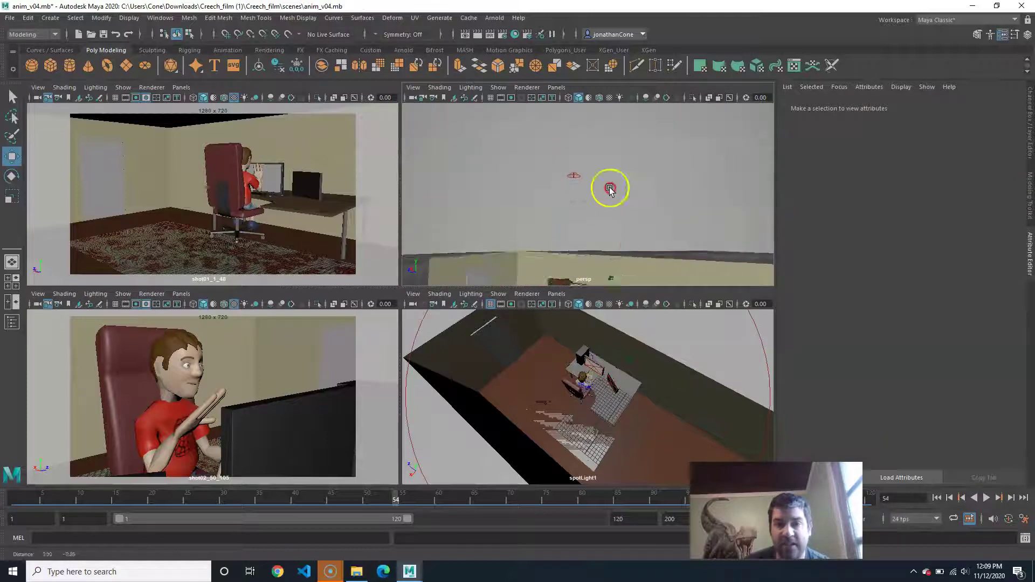
{"action": "middle_click_drag", "start_coordinate": [604, 260], "coordinate": [599, 200], "text": "alt"}
{"action": "left_click_drag", "start_coordinate": [584, 221], "coordinate": [612, 231], "text": "alt"}
{"action": "right_click_drag", "start_coordinate": [575, 198], "coordinate": [600, 193], "text": "alt"}
{"action": "left_click_drag", "start_coordinate": [600, 193], "coordinate": [668, 213], "text": "alt"}
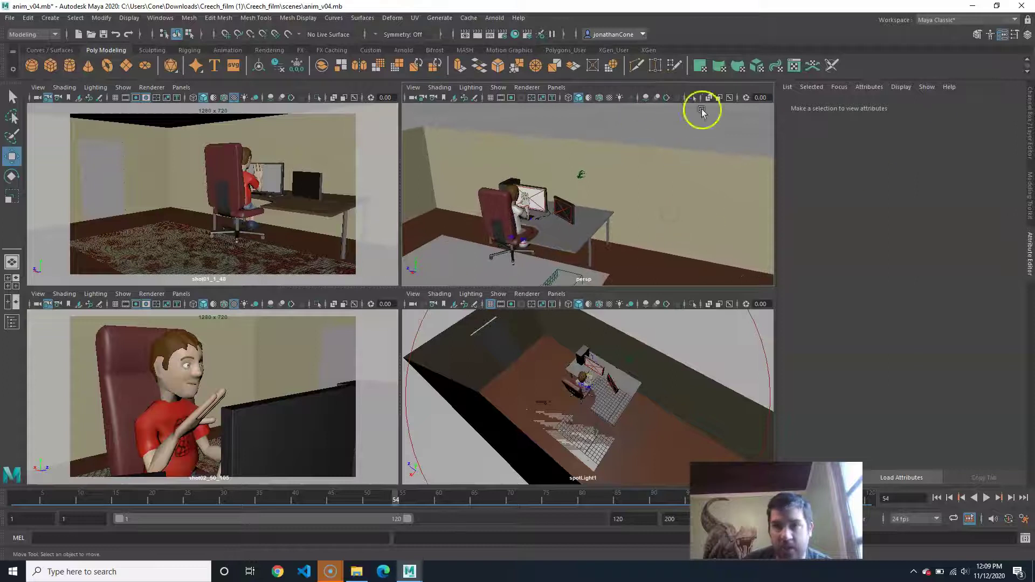
Unlock the roomWalls display layer and turn off Casts Shadows in the room walls mesh's render stats
{"action": "left_click", "coordinate": [1027, 135]}
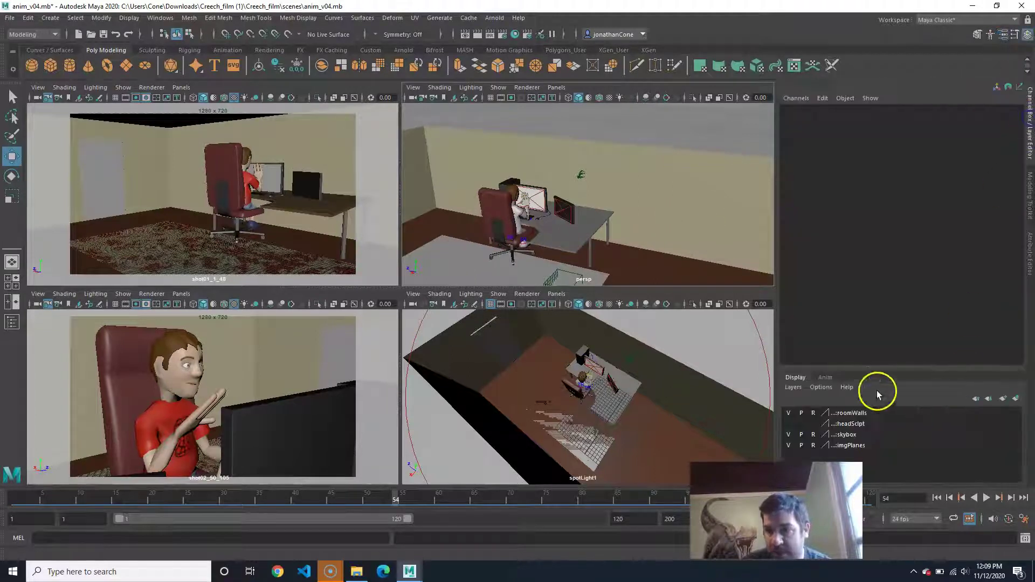
{"action": "left_click", "coordinate": [814, 413]}
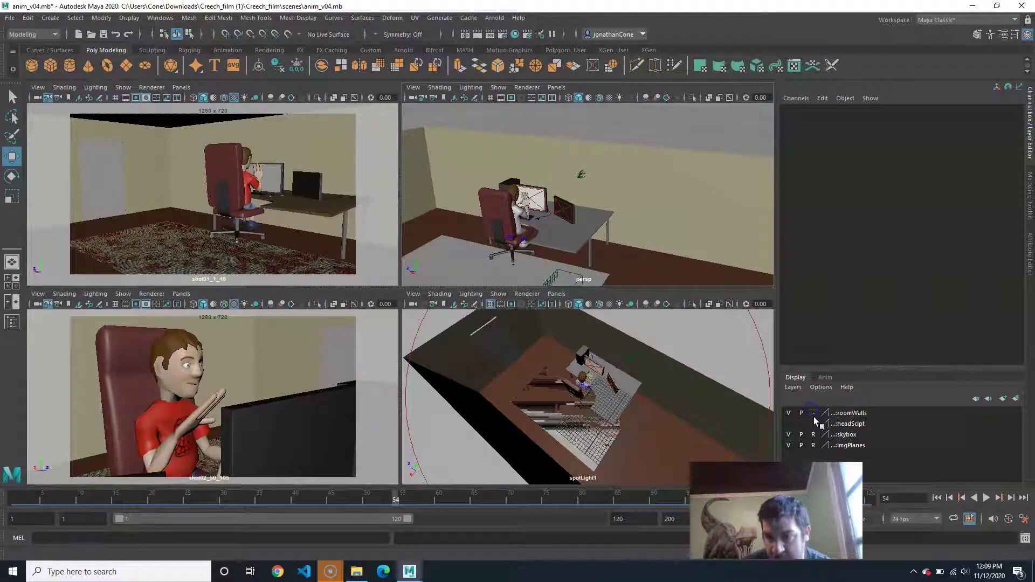
{"action": "left_click", "coordinate": [699, 193]}
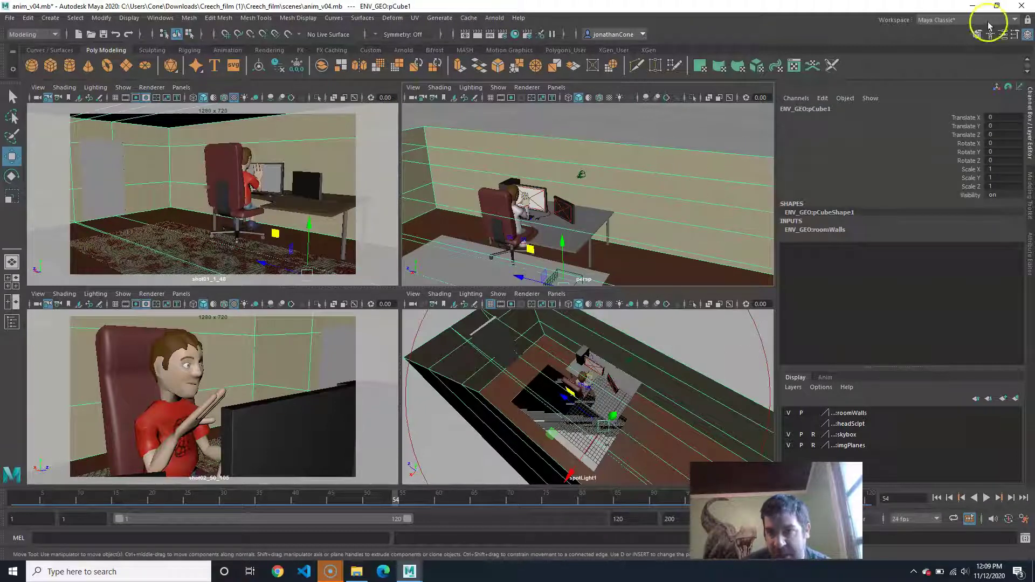
{"action": "left_click", "coordinate": [1030, 254]}
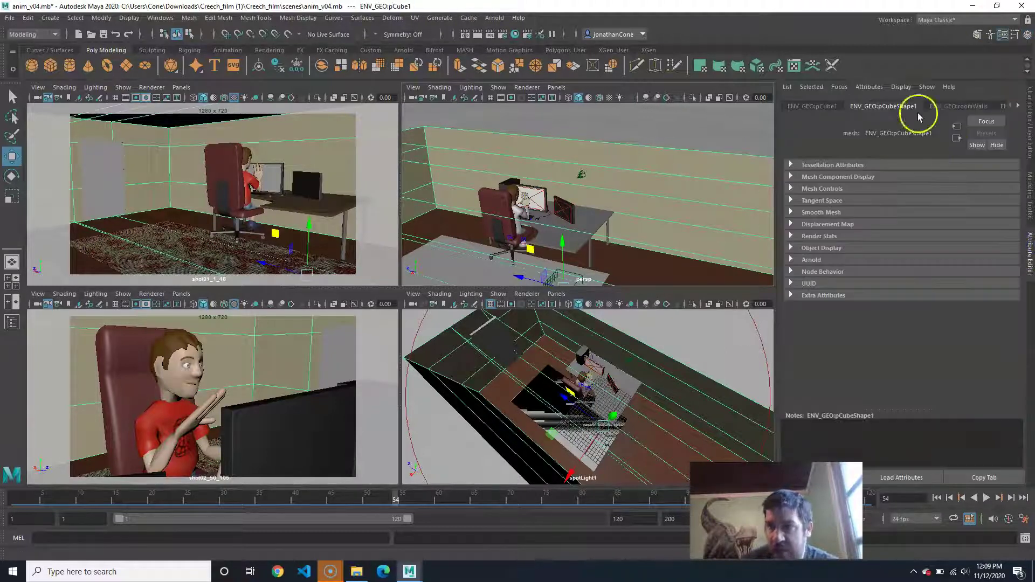
{"action": "left_click", "coordinate": [807, 238]}
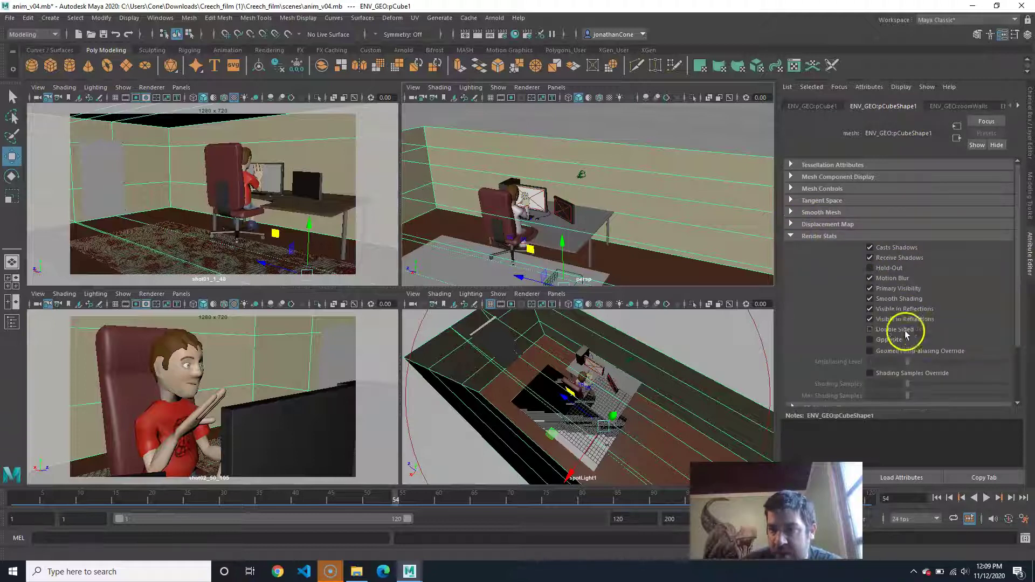
{"action": "left_click", "coordinate": [906, 247]}
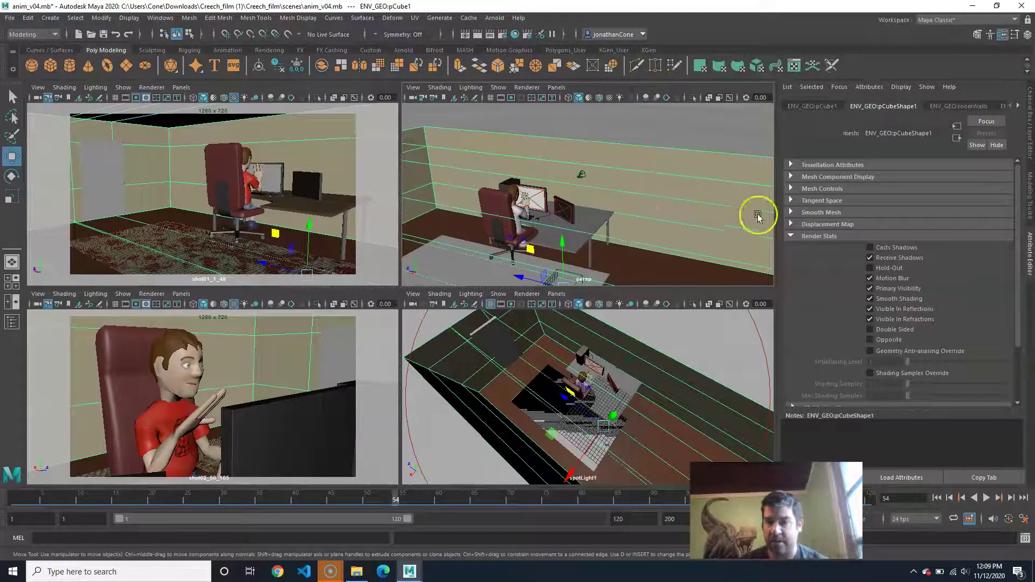
Try to set the roomWalls display layer back to reference mode
{"action": "left_click", "coordinate": [785, 235]}
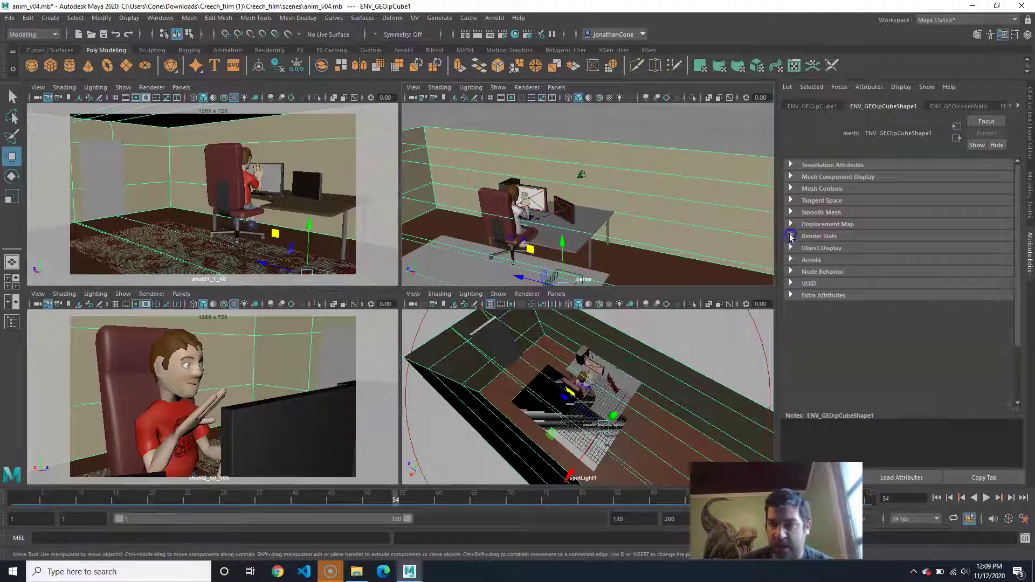
{"action": "left_click", "coordinate": [1030, 102]}
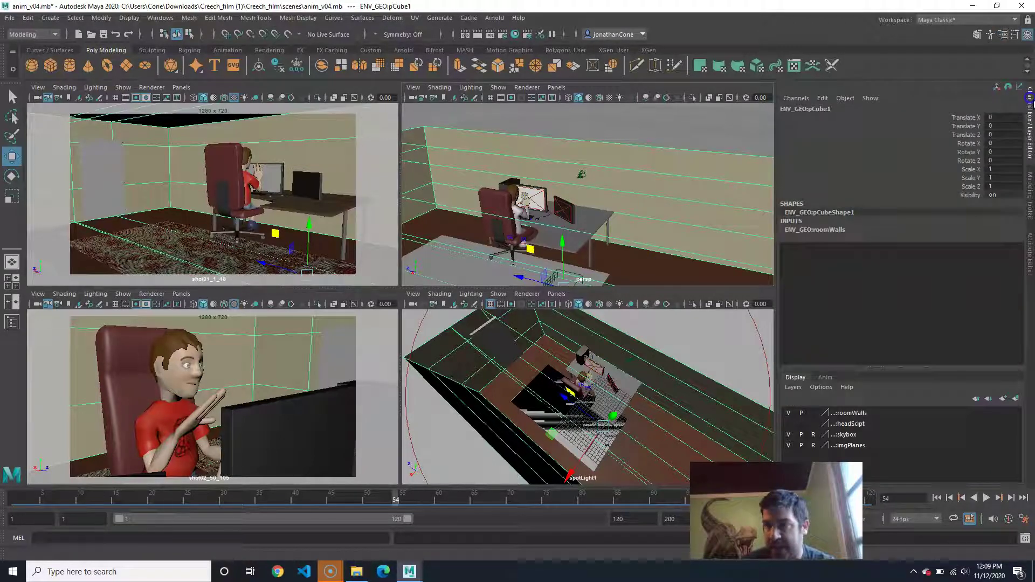
{"action": "left_click", "coordinate": [814, 414]}
{"action": "left_click", "coordinate": [814, 414]}
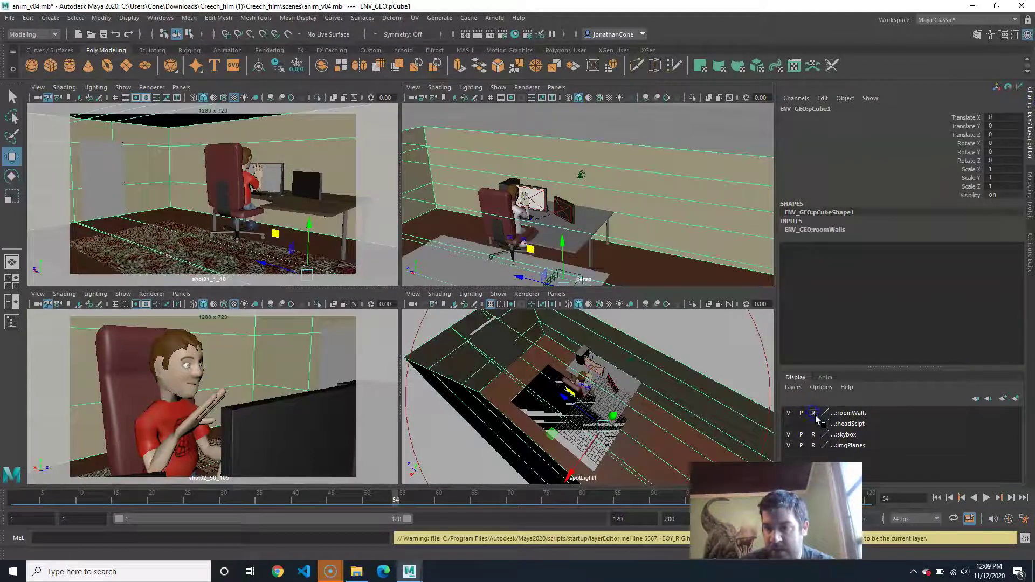
Test-render the current frame from the shot01 camera to check the lighting without wall shadows
{"action": "left_click", "coordinate": [338, 87]}
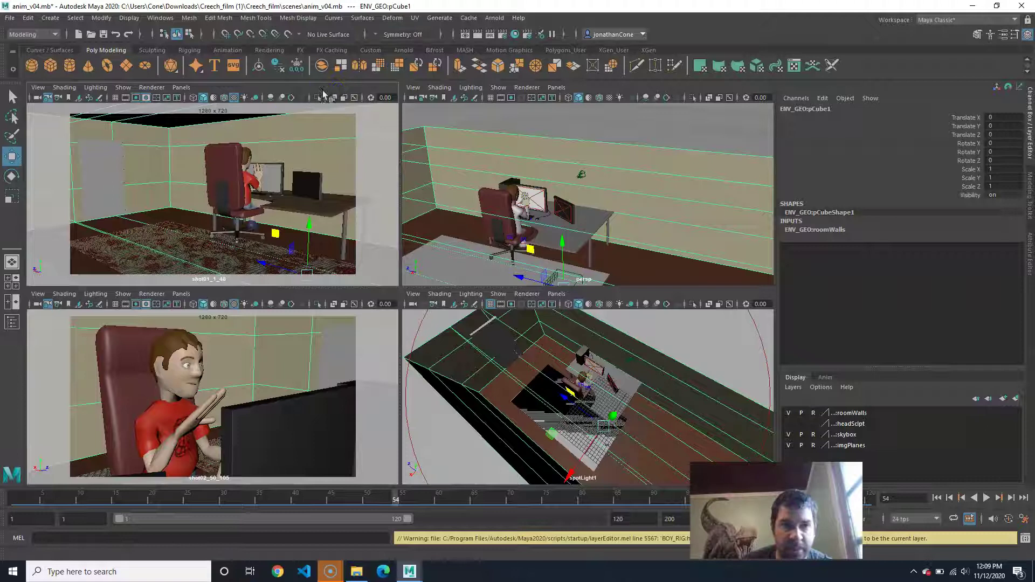
{"action": "left_click", "coordinate": [478, 34]}
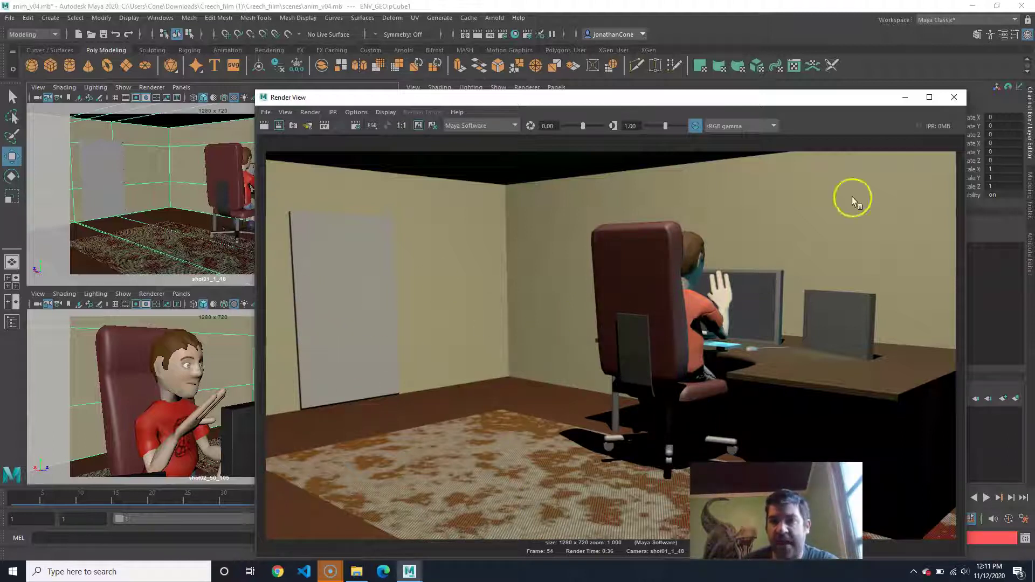
{"action": "left_click", "coordinate": [955, 98]}
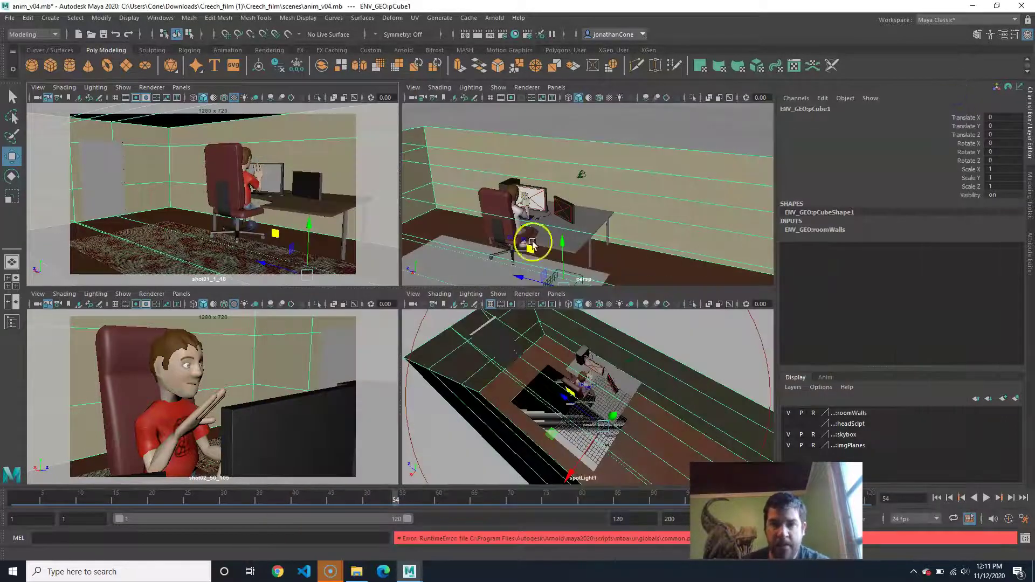
Deselect the room walls and create a directional light
{"action": "left_click", "coordinate": [596, 122]}
{"action": "left_click", "coordinate": [47, 18]}
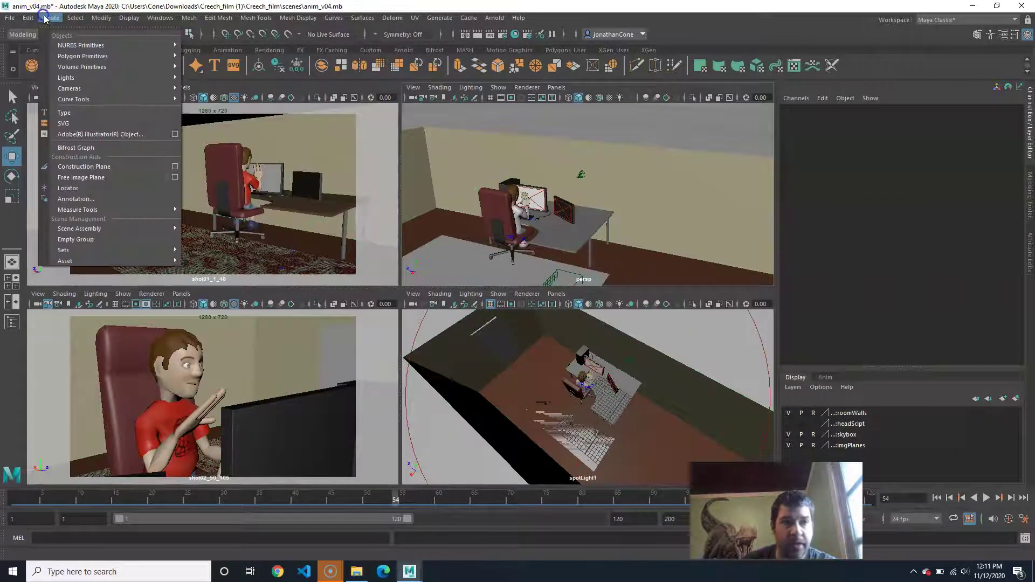
{"action": "mouse_move", "coordinate": [64, 76]}
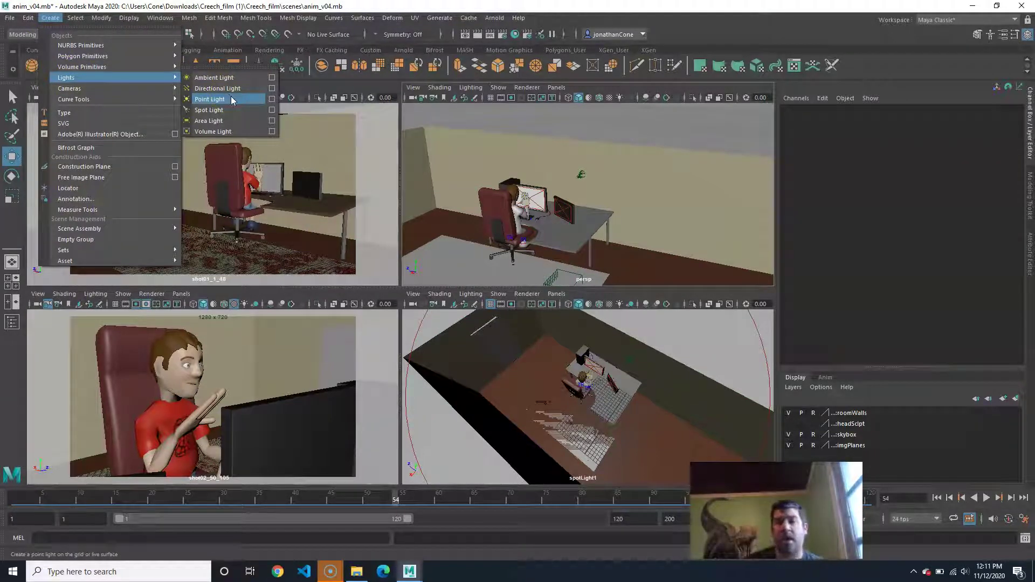
{"action": "left_click", "coordinate": [617, 150]}
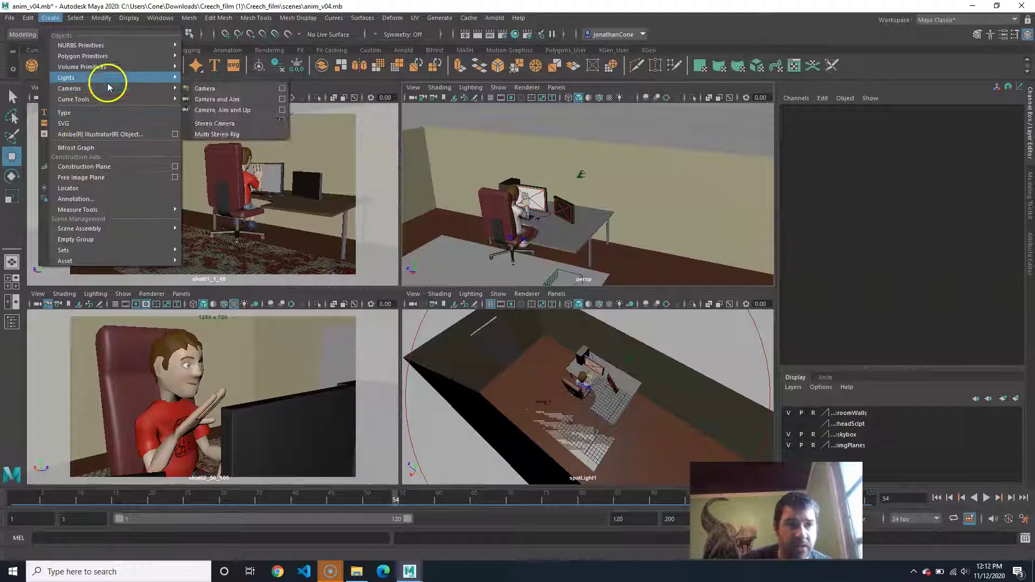
{"action": "mouse_move", "coordinate": [138, 77]}
{"action": "left_click", "coordinate": [208, 87]}
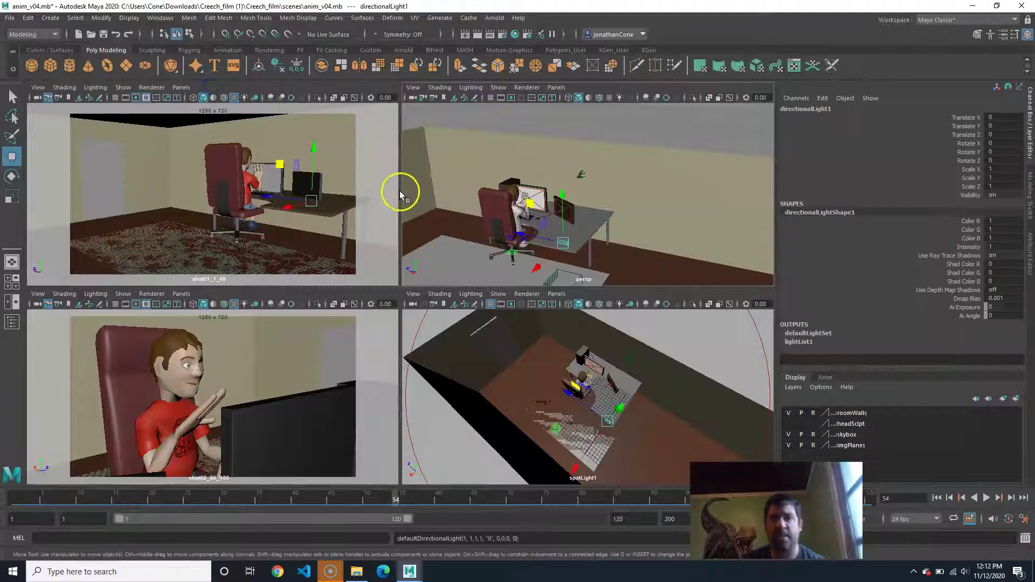
Raise the directional light above the desk to about 21.8 in Y and scale it uniformly to about 2.6
{"action": "scroll", "coordinate": [555, 216], "scroll_direction": "down", "scroll_amount": 5}
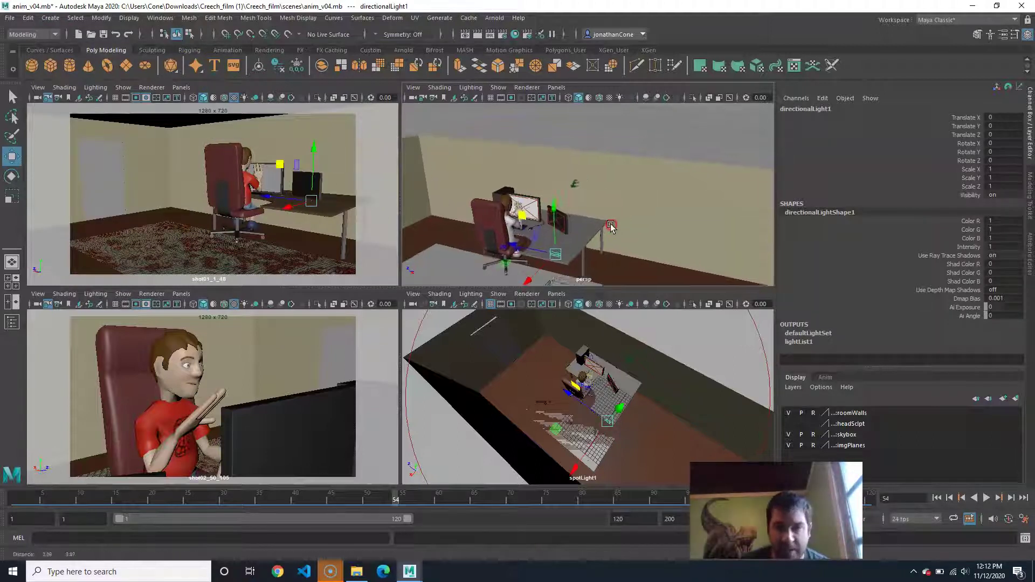
{"action": "left_click_drag", "start_coordinate": [550, 234], "coordinate": [607, 208], "text": "alt"}
{"action": "right_click_drag", "start_coordinate": [608, 208], "coordinate": [617, 220], "text": "alt"}
{"action": "mouse_move", "coordinate": [617, 220]}
{"action": "left_mouse_down", "text": "alt"}
{"action": "mouse_move", "coordinate": [593, 221]}
{"action": "mouse_move", "coordinate": [614, 217]}
{"action": "left_mouse_up", "text": "alt"}
{"action": "middle_click_drag", "start_coordinate": [588, 200], "coordinate": [600, 237], "text": "alt"}
{"action": "left_click_drag", "start_coordinate": [599, 238], "coordinate": [590, 157], "text": "alt"}
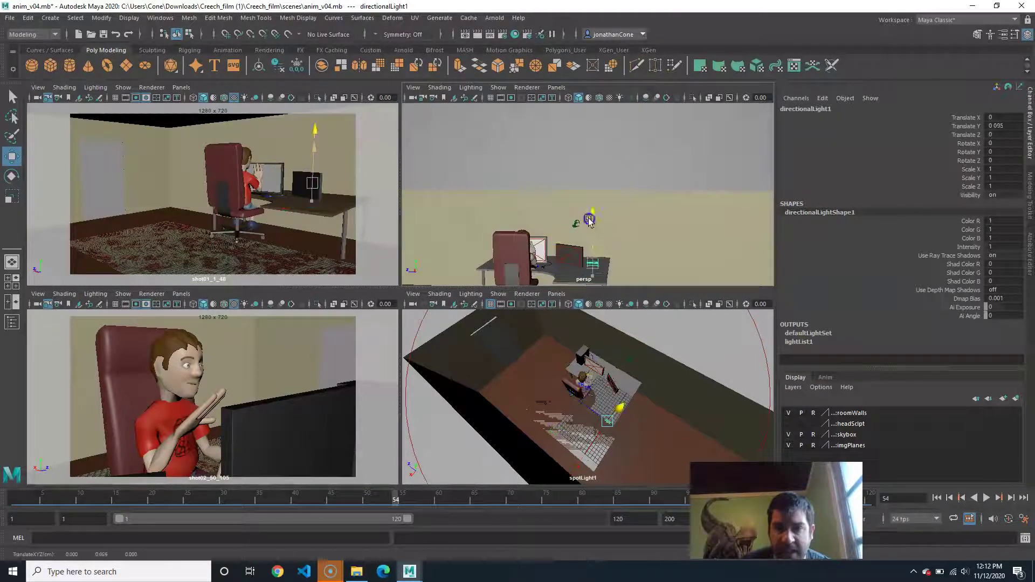
{"action": "middle_click_drag", "start_coordinate": [589, 157], "coordinate": [586, 183], "text": "alt"}
{"action": "key", "text": "r"}
{"action": "left_click_drag", "start_coordinate": [586, 184], "coordinate": [665, 178]}
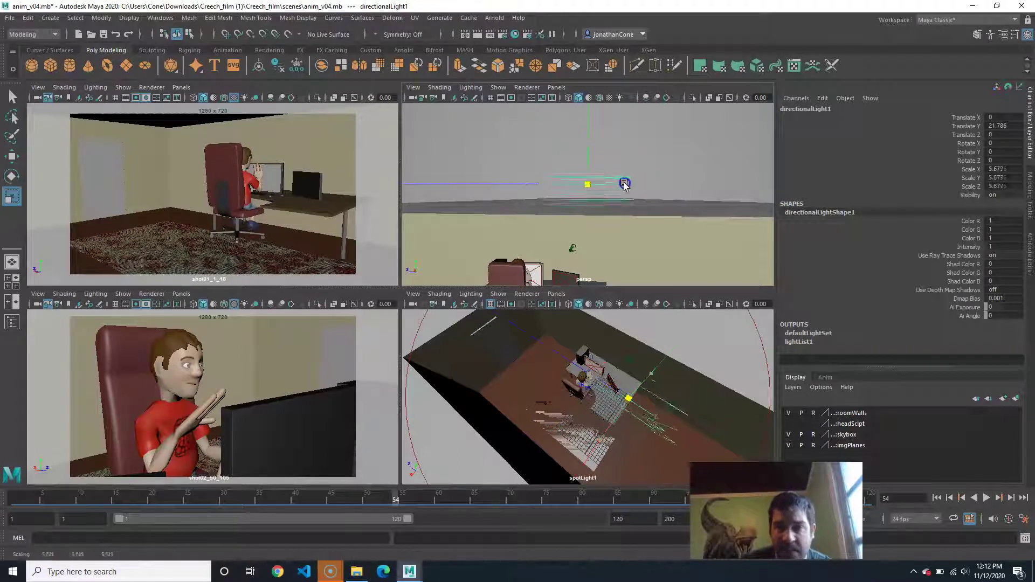
Rotate the directional light to slant down into the room, at about -22, 58 and -92 degrees in X, Y and Z
{"action": "left_click_drag", "start_coordinate": [591, 185], "coordinate": [617, 213], "text": "alt"}
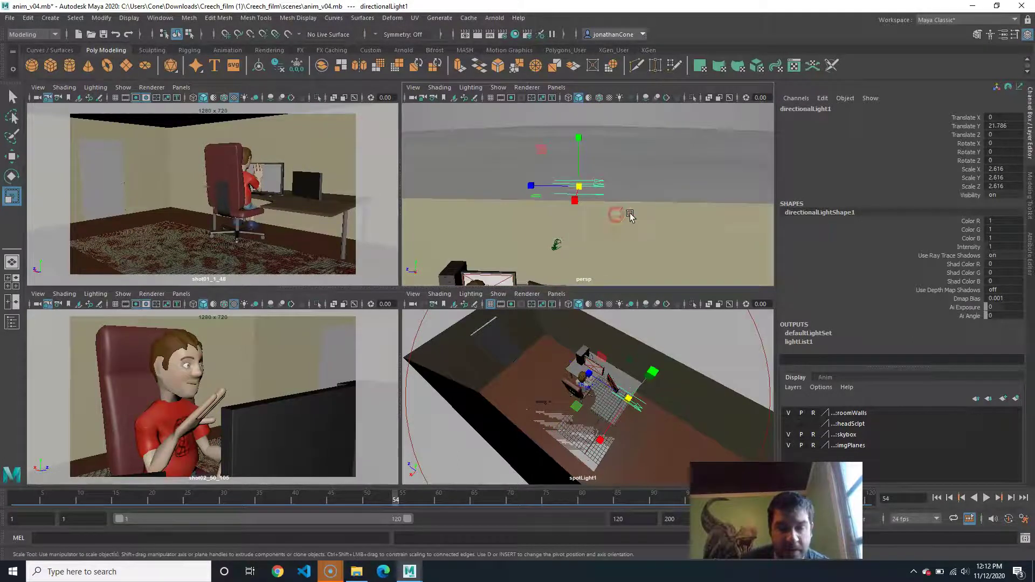
{"action": "key", "text": "e"}
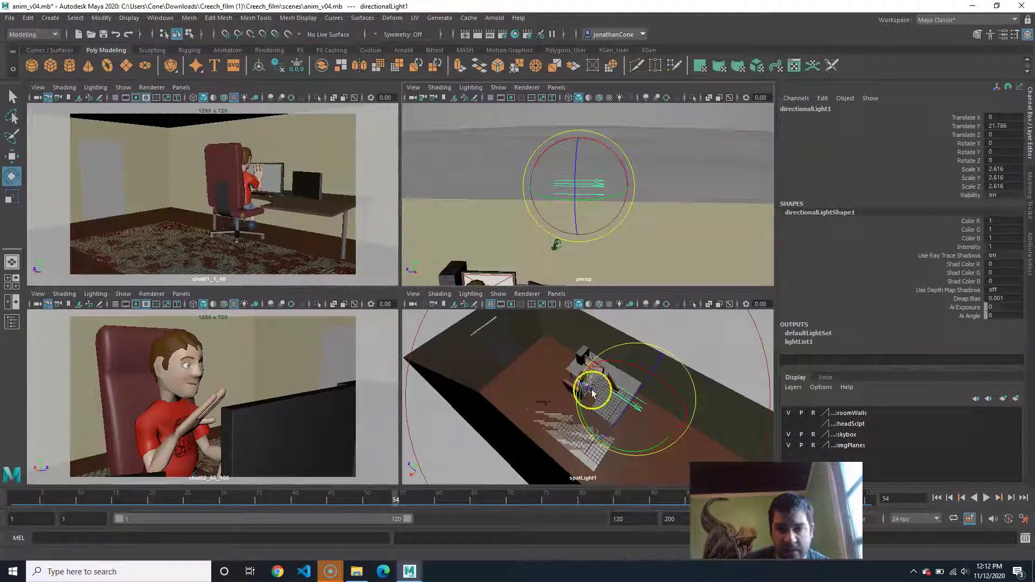
{"action": "left_click_drag", "start_coordinate": [610, 164], "coordinate": [540, 193]}
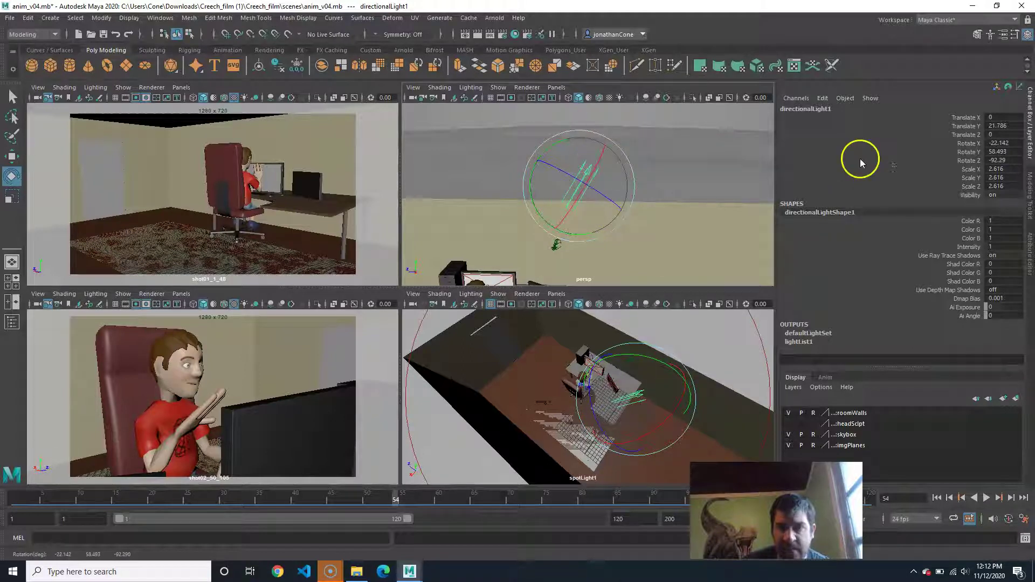
Give the directional light a warm peach color with hue about 16, saturation about 0.45 and value 1
{"action": "left_click", "coordinate": [1030, 255]}
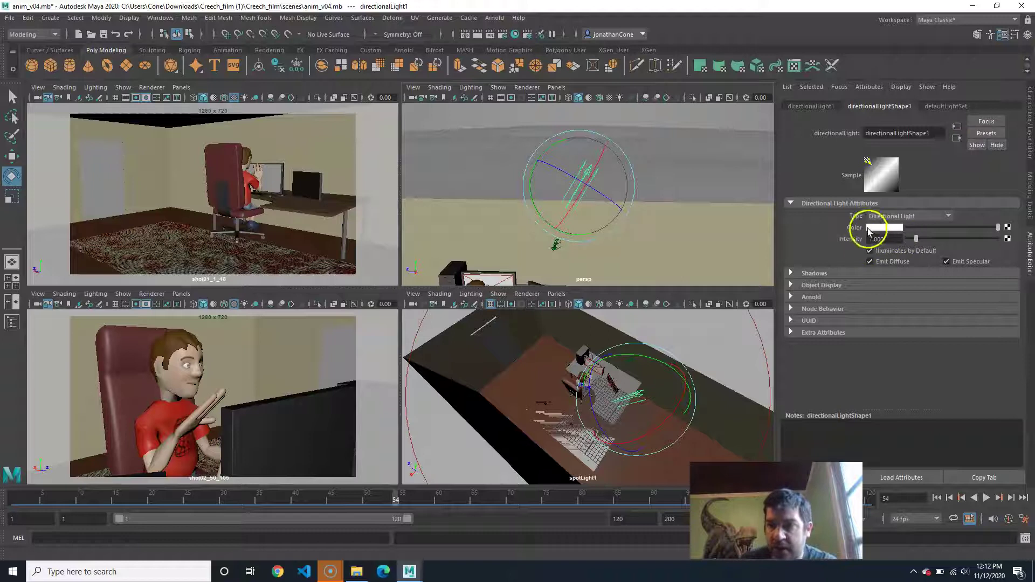
{"action": "left_click", "coordinate": [897, 227]}
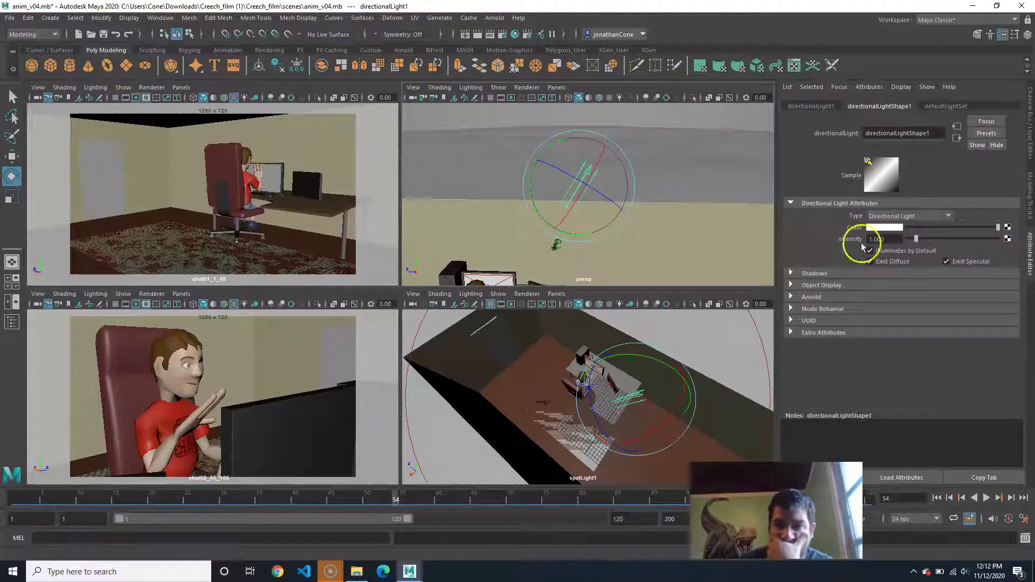
{"action": "left_click", "coordinate": [893, 229]}
{"action": "left_click_drag", "start_coordinate": [844, 256], "coordinate": [869, 269]}
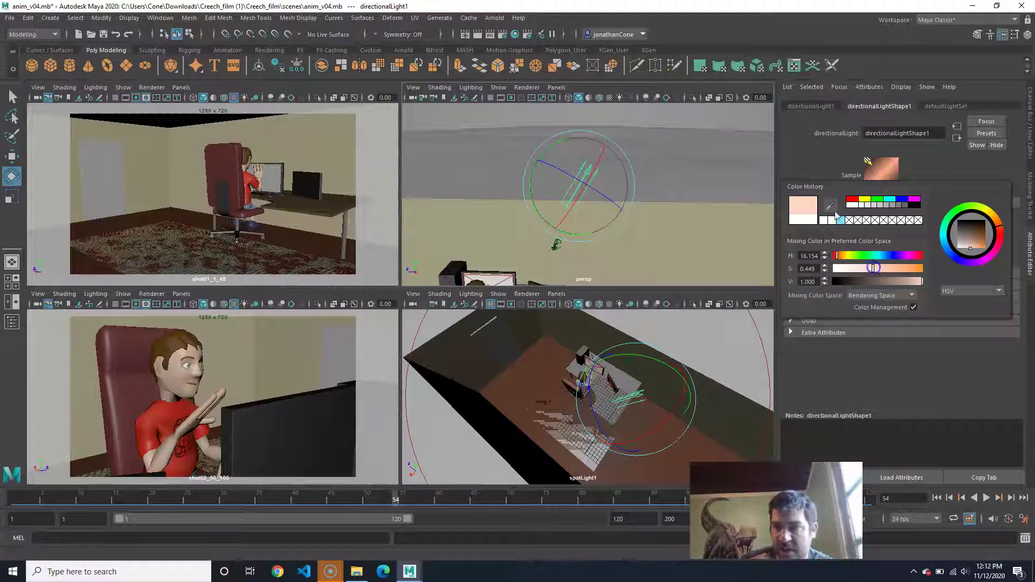
Set the directional light's intensity to 0.4 and turn off Emit Specular
{"action": "left_click_drag", "start_coordinate": [892, 240], "coordinate": [836, 237]}
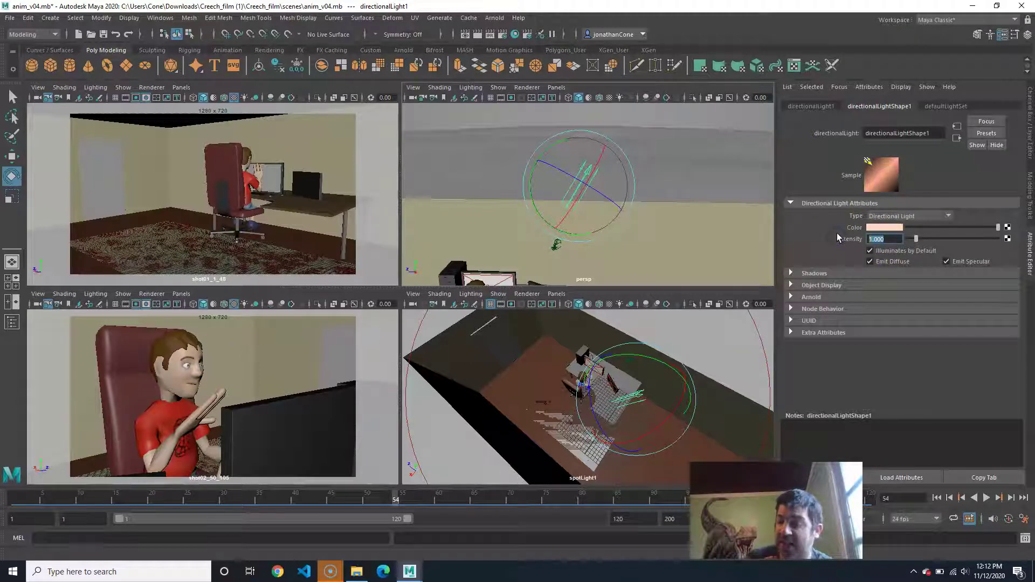
{"action": "key", "text": "BackSpace"}
{"action": "type", "text": ".4"}
{"action": "key", "text": "Return"}
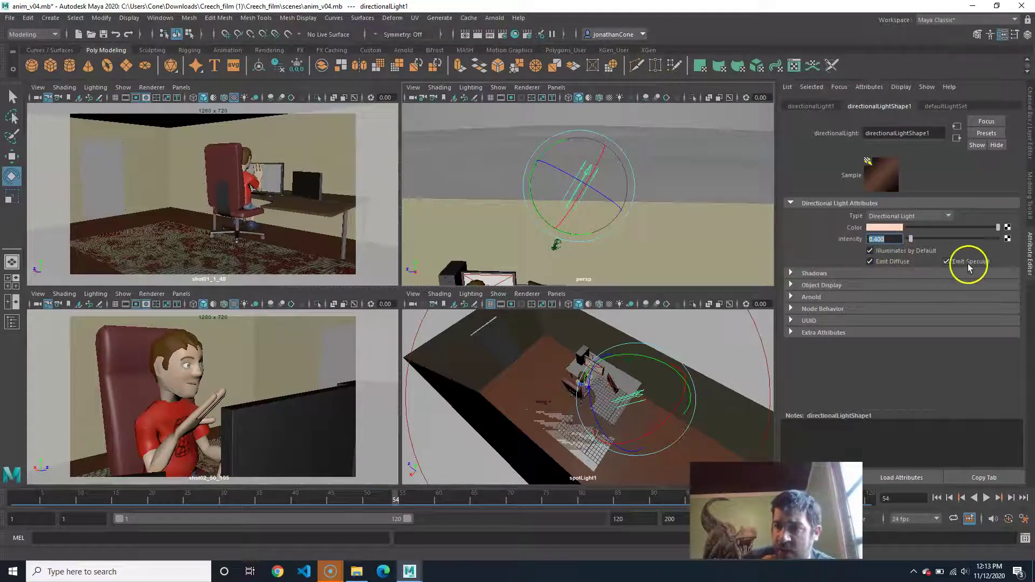
{"action": "left_click", "coordinate": [985, 263]}
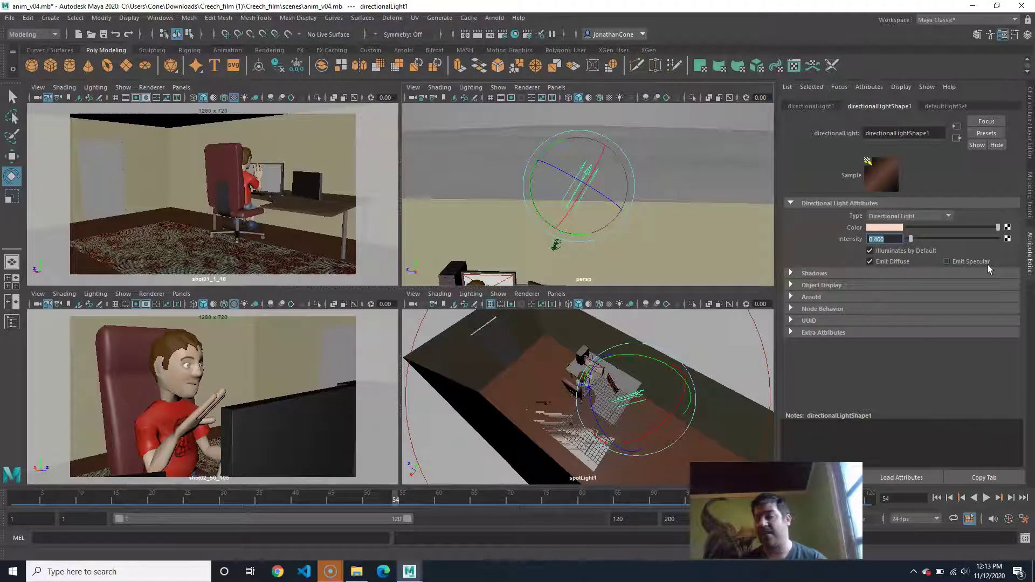
Turn off Use Ray Trace Shadows for the directional light
{"action": "left_click", "coordinate": [825, 273]}
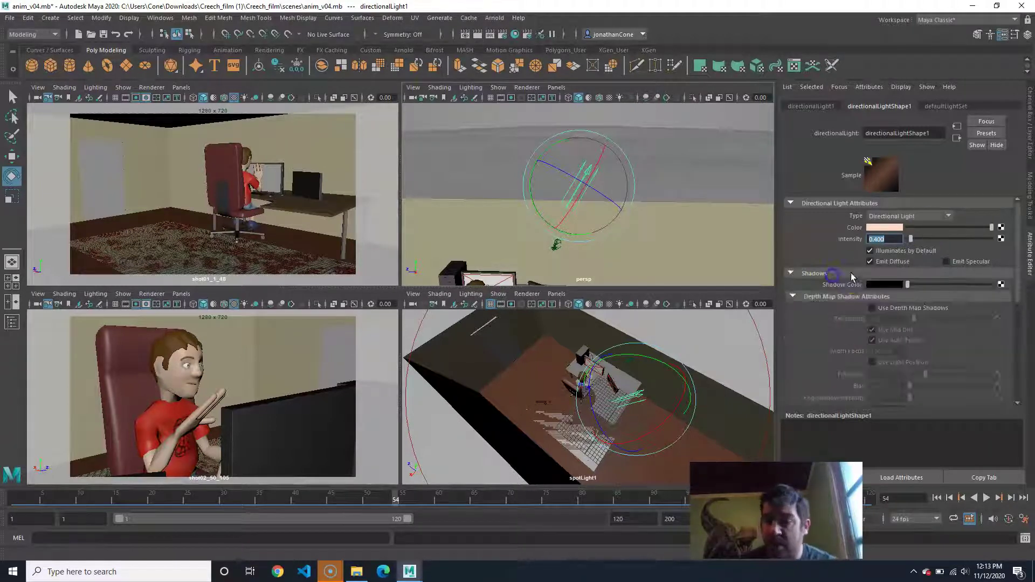
{"action": "scroll", "coordinate": [930, 331], "scroll_direction": "down", "scroll_amount": 5}
{"action": "left_click", "coordinate": [885, 308]}
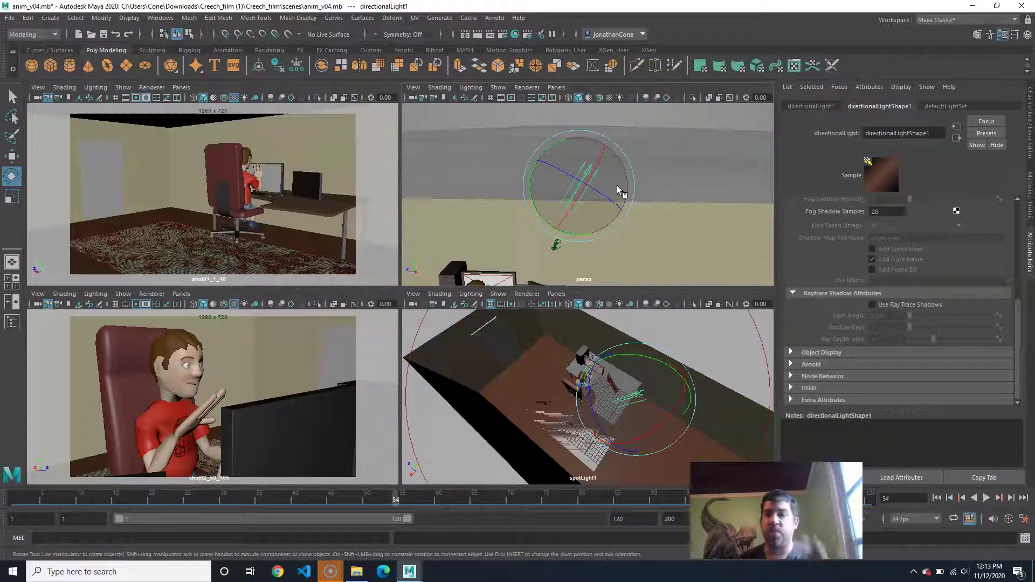
Examine the directional light's angle relative to the desk and character from a wider perspective view
{"action": "mouse_move", "coordinate": [617, 186]}
{"action": "left_mouse_down"}
{"action": "mouse_move", "coordinate": [600, 201]}
{"action": "mouse_move", "coordinate": [615, 167]}
{"action": "mouse_move", "coordinate": [603, 192]}
{"action": "left_mouse_up"}
{"action": "left_click_drag", "start_coordinate": [574, 229], "coordinate": [615, 203], "text": "alt"}
{"action": "scroll", "coordinate": [566, 233], "scroll_direction": "down", "scroll_amount": 5}
{"action": "left_click", "coordinate": [543, 234]}
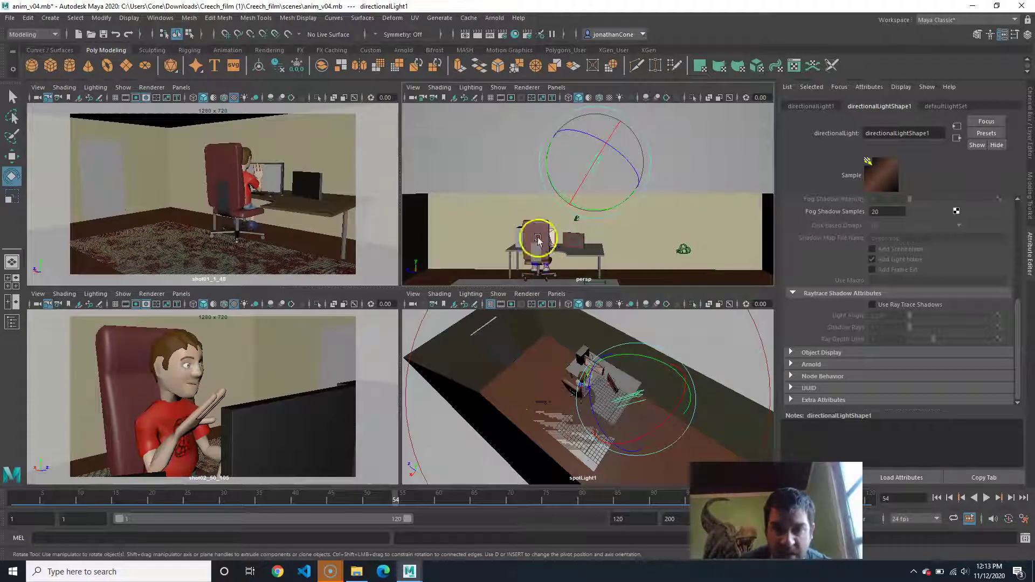
Render frame 54 from the shot02 camera and compare it with the stored shot01 render
{"action": "left_click", "coordinate": [283, 89]}
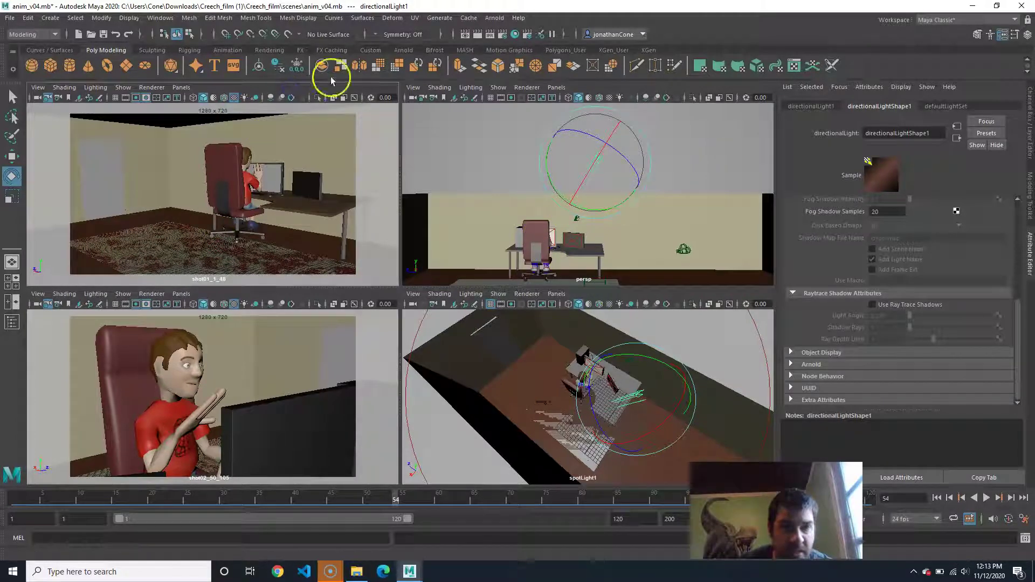
{"action": "left_click", "coordinate": [270, 295]}
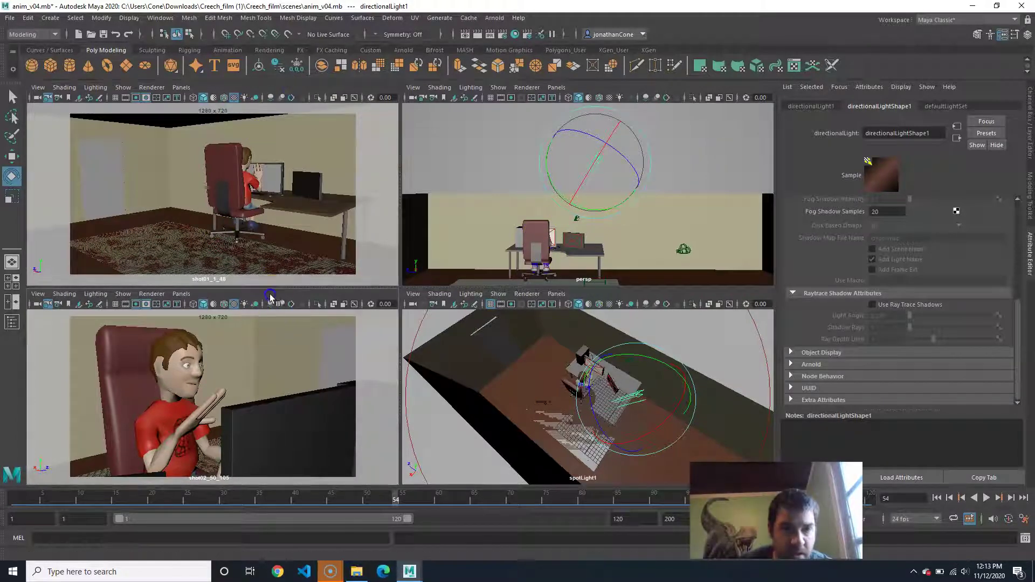
{"action": "left_click", "coordinate": [478, 34]}
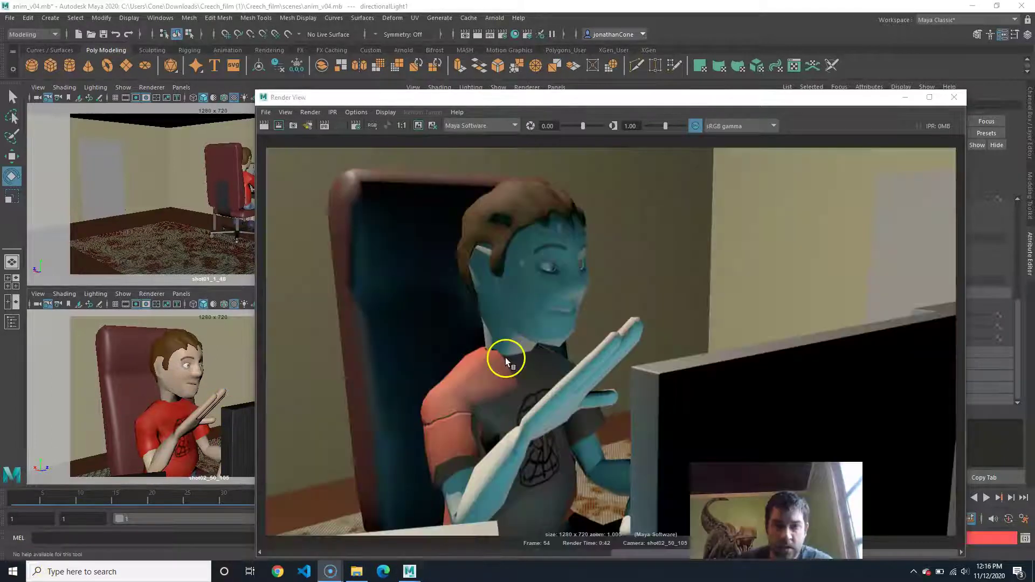
{"action": "left_click_drag", "start_coordinate": [642, 554], "coordinate": [361, 541]}
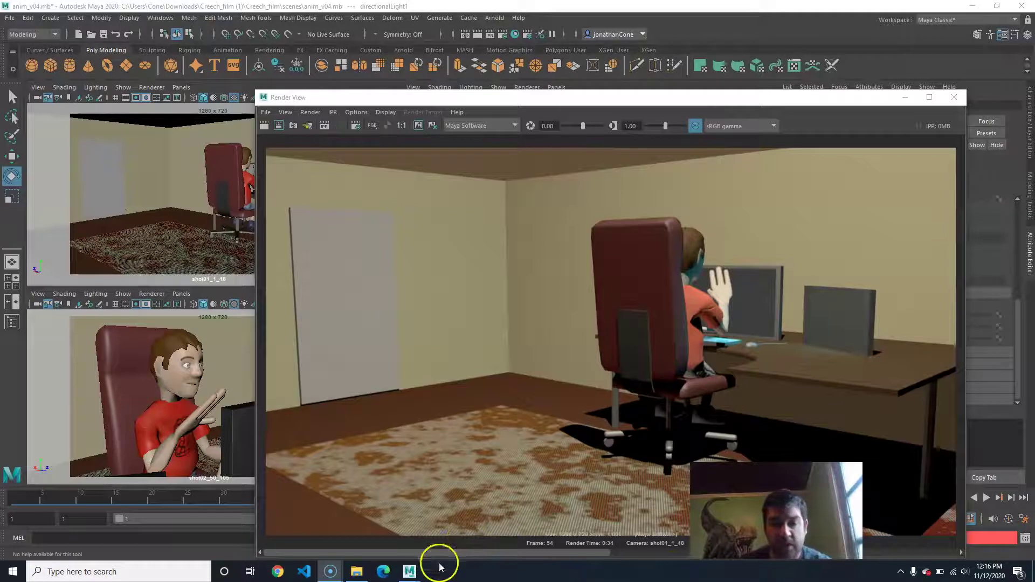
{"action": "left_click_drag", "start_coordinate": [522, 553], "coordinate": [755, 554]}
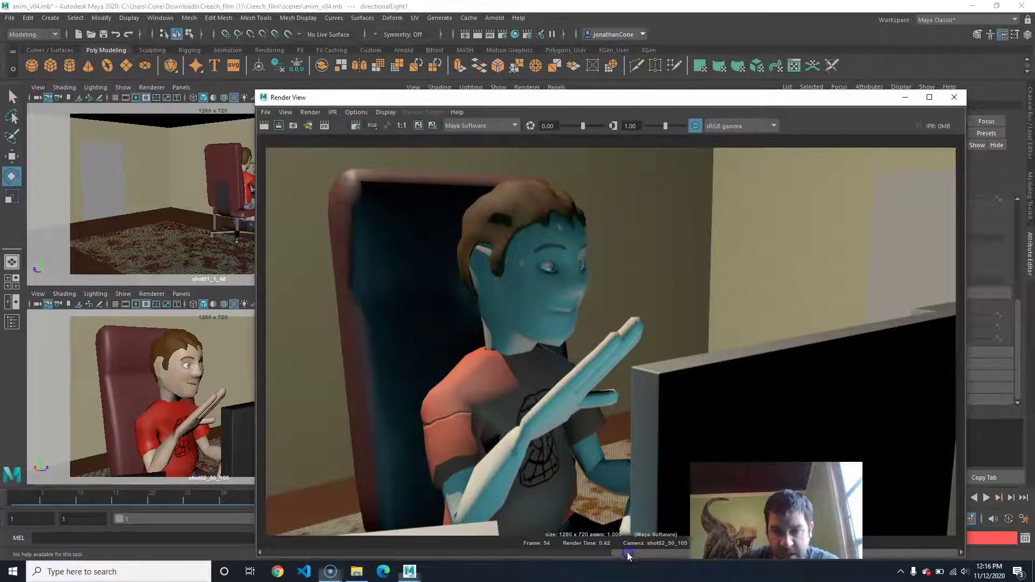
{"action": "left_click_drag", "start_coordinate": [624, 553], "coordinate": [340, 553]}
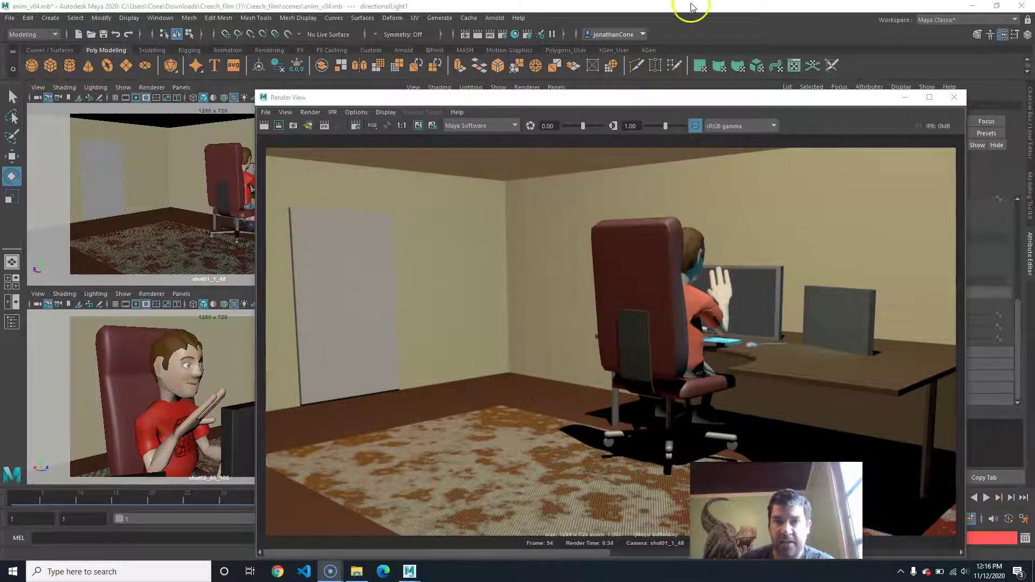
{"action": "left_click", "coordinate": [954, 97]}
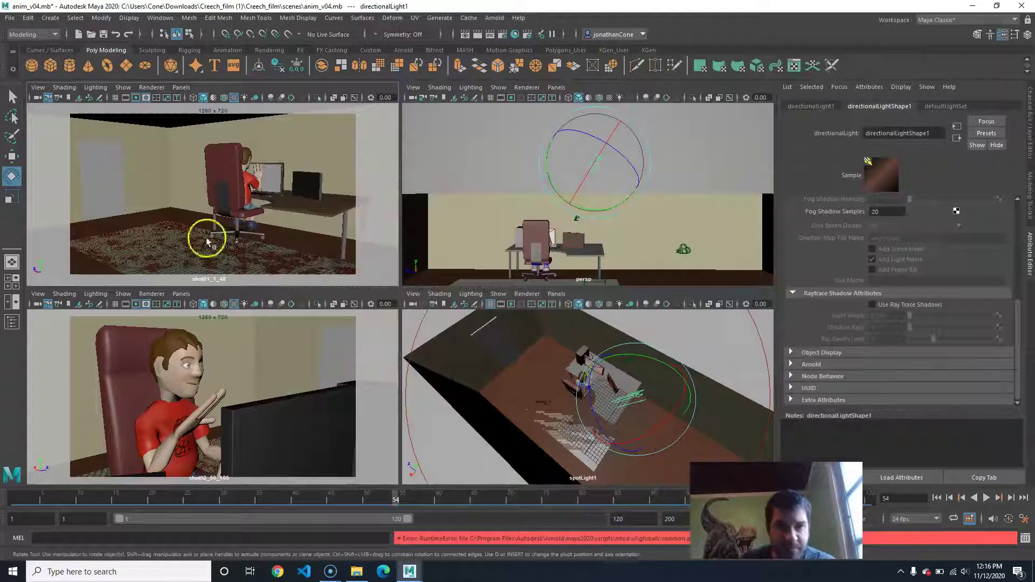
Duplicate the warm directional light, move the copy to one side of it and rotate it to a different angle over the desk
{"action": "left_click", "coordinate": [582, 173]}
{"action": "left_click", "coordinate": [620, 162]}
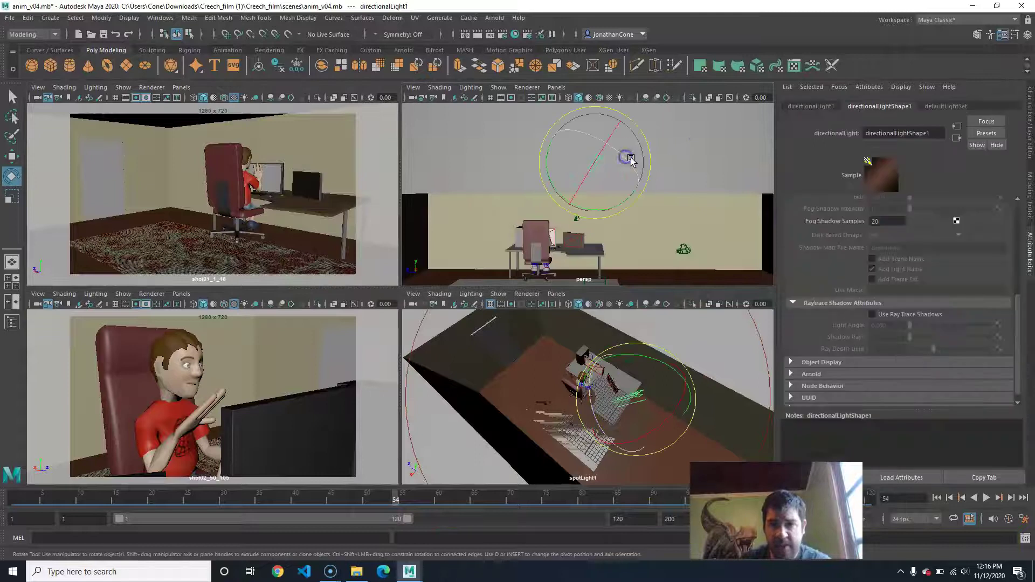
{"action": "key", "text": "ctrl+d"}
{"action": "key", "text": "w"}
{"action": "left_click_drag", "start_coordinate": [596, 162], "coordinate": [698, 185]}
{"action": "key", "text": "e"}
{"action": "left_click_drag", "start_coordinate": [628, 173], "coordinate": [650, 114]}
{"action": "left_click_drag", "start_coordinate": [638, 157], "coordinate": [620, 238], "text": "alt"}
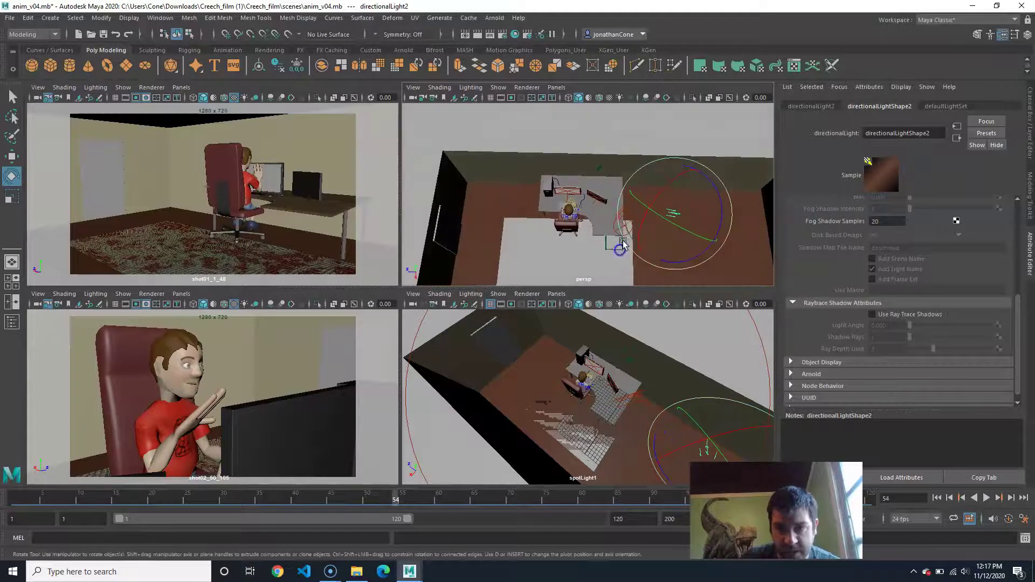
{"action": "middle_click_drag", "start_coordinate": [644, 226], "coordinate": [660, 230], "text": "alt"}
{"action": "left_click_drag", "start_coordinate": [696, 253], "coordinate": [612, 190]}
Change the duplicated directional light's color to a pale cyan with hue about 178, saturation about 0.45 and value 1
{"action": "scroll", "coordinate": [868, 324], "scroll_direction": "up", "scroll_amount": 5}
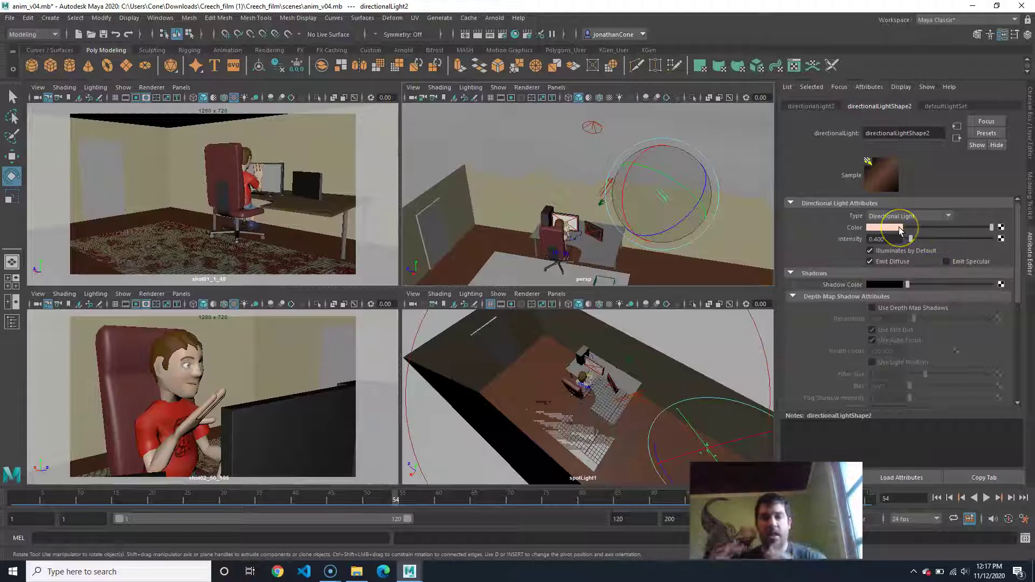
{"action": "left_click", "coordinate": [899, 227]}
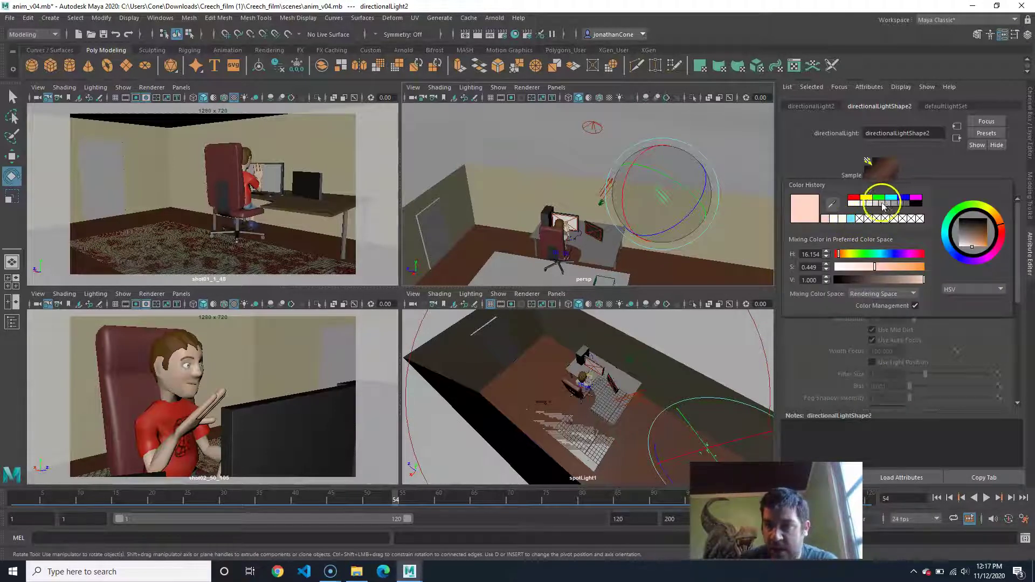
{"action": "left_click", "coordinate": [878, 254]}
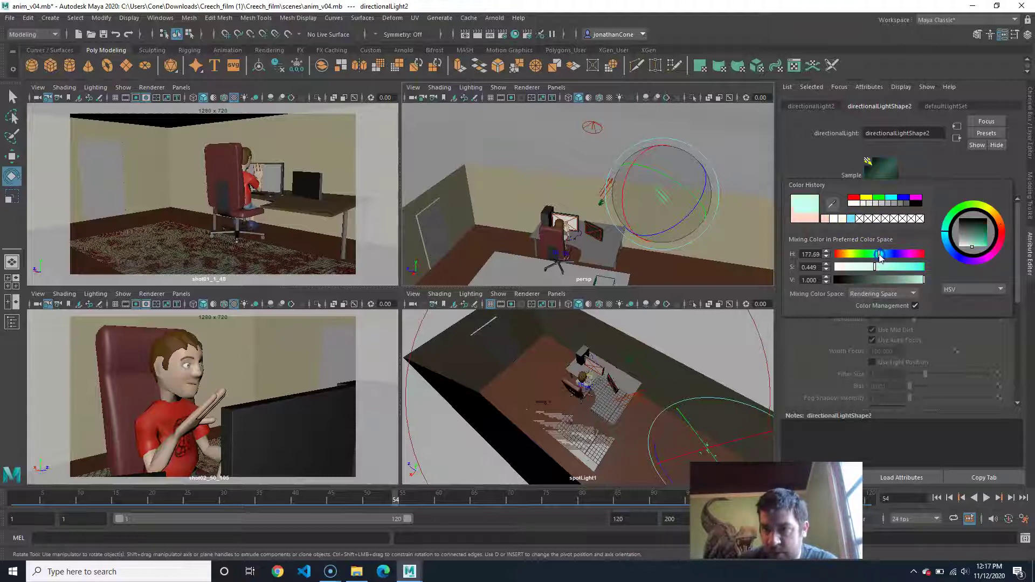
{"action": "left_click", "coordinate": [973, 162]}
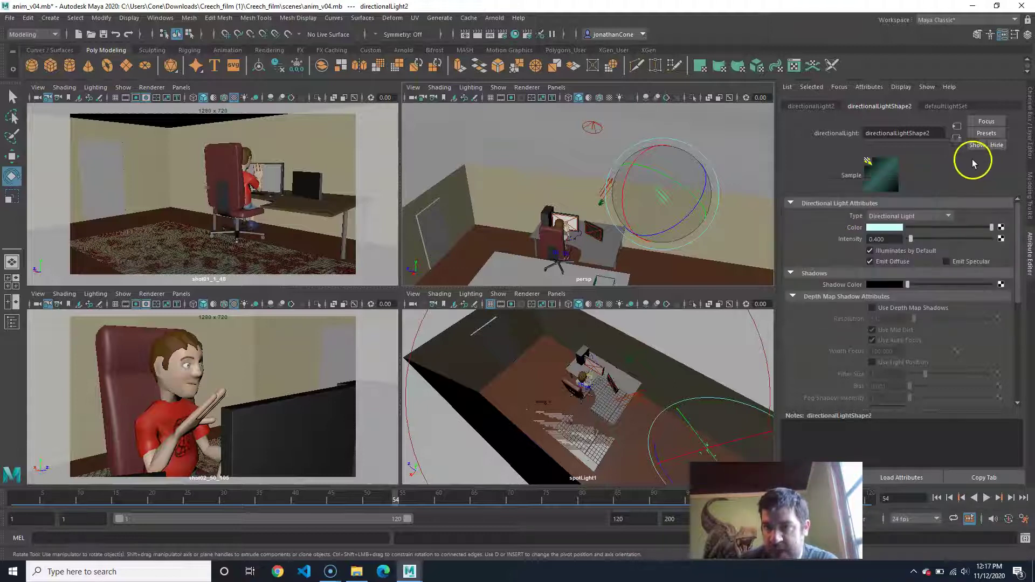
{"action": "left_click", "coordinate": [895, 238]}
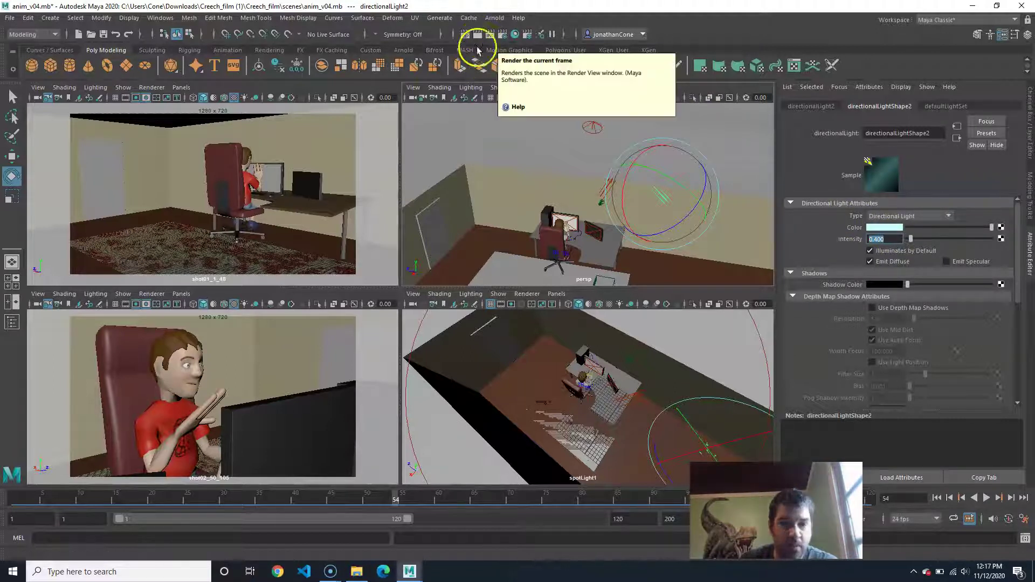
Render frame 54 from the shot01 camera and from the shot02 camera to check the cyan directional light's effect
{"action": "left_click", "coordinate": [477, 34]}
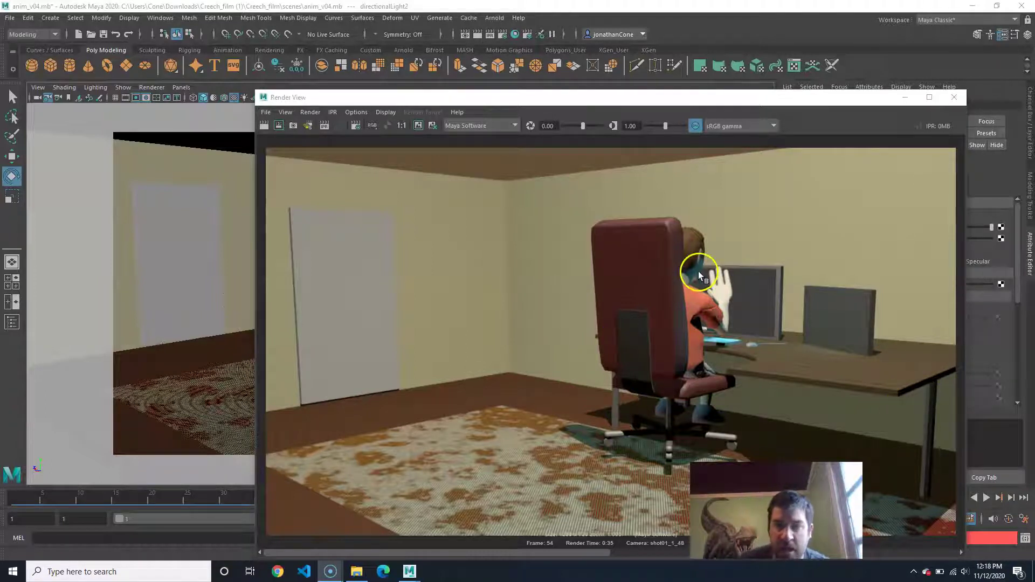
{"action": "key", "text": "space"}
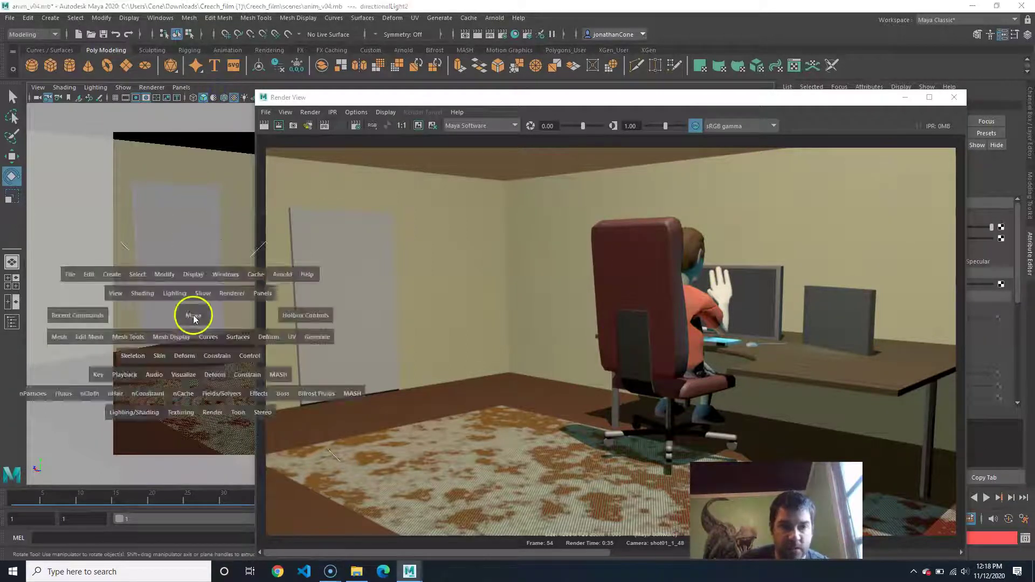
{"action": "left_click", "coordinate": [954, 97]}
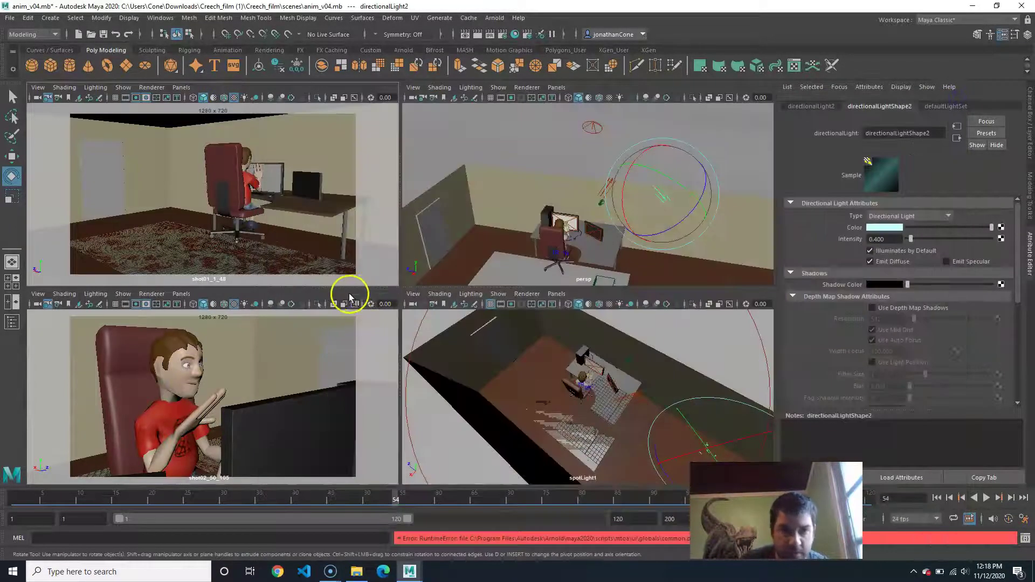
{"action": "key", "text": "space"}
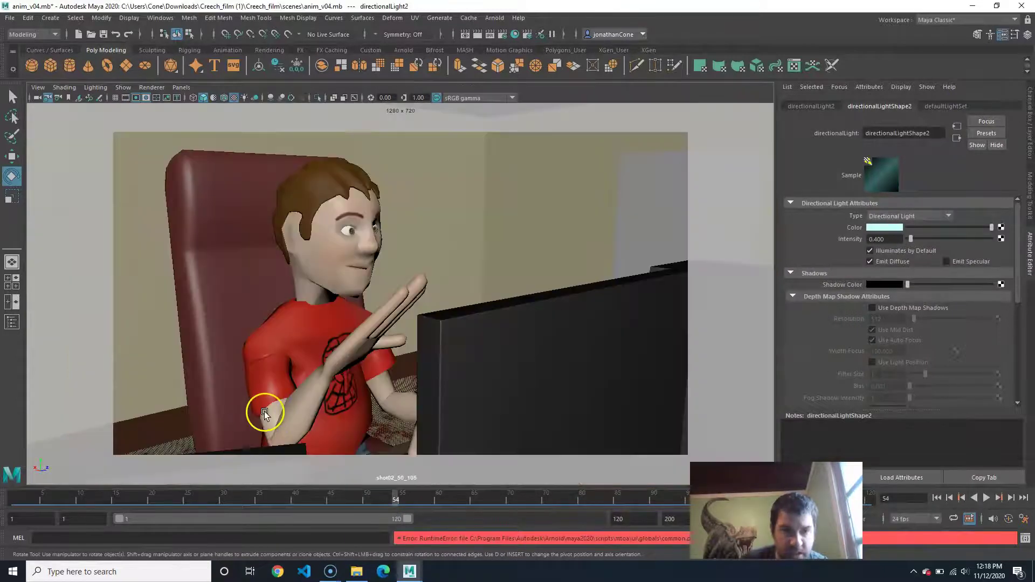
{"action": "left_click", "coordinate": [476, 36]}
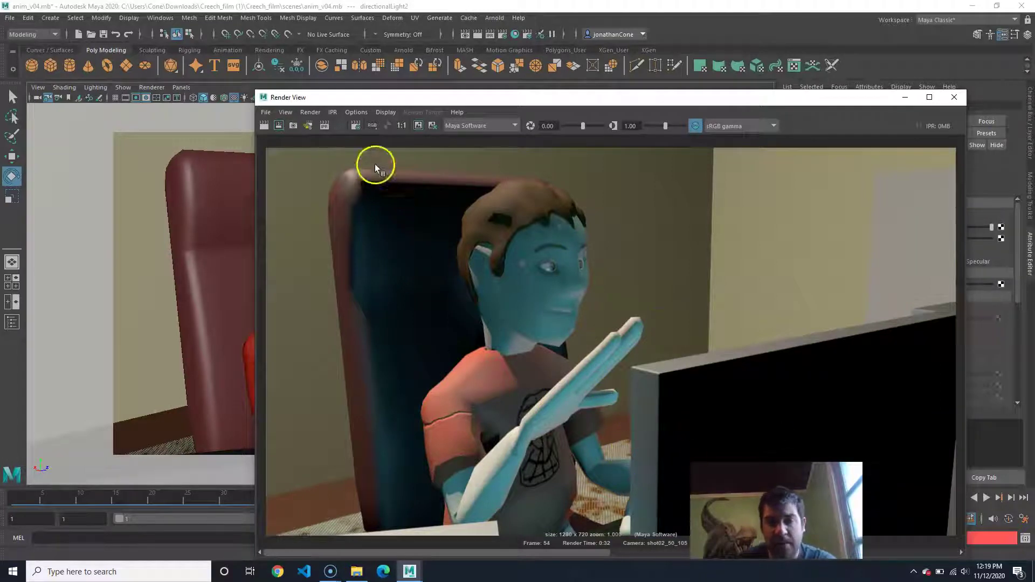
{"action": "left_click", "coordinate": [714, 507]}
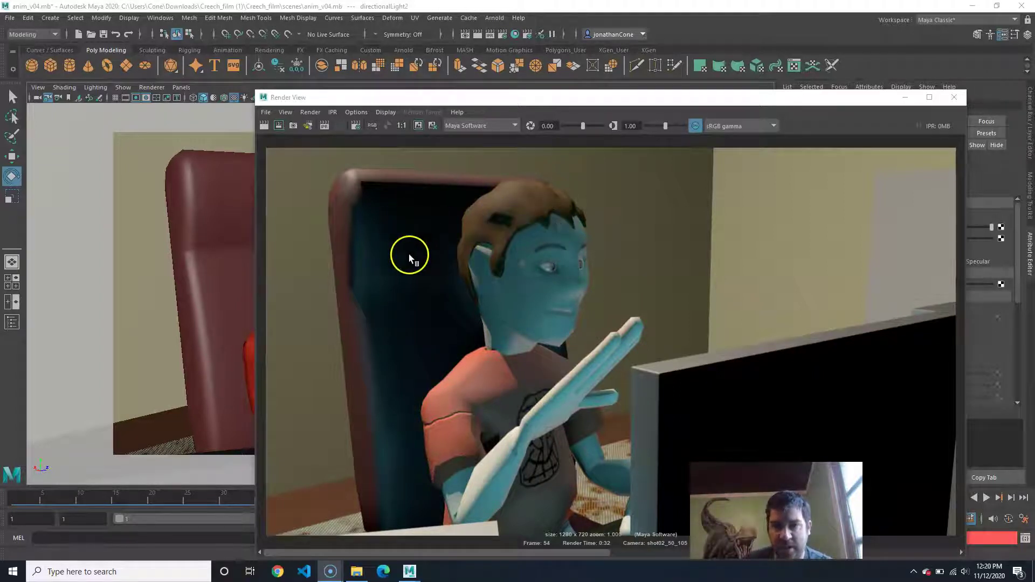
{"action": "left_click", "coordinate": [961, 96]}
{"action": "key", "text": "space"}
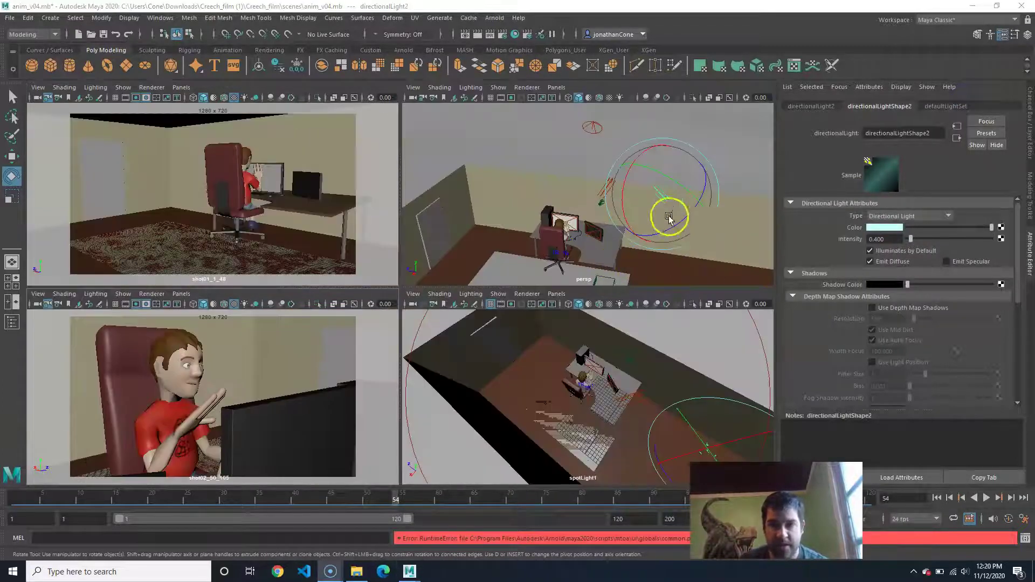
Duplicate the cyan directional light, place the copy between the two existing directional lights and rotate it to light the character's front
{"action": "left_click_drag", "start_coordinate": [653, 209], "coordinate": [486, 184], "text": "alt"}
{"action": "key", "text": "w"}
{"action": "key", "text": "ctrl+d"}
{"action": "key", "text": "e"}
{"action": "left_click_drag", "start_coordinate": [656, 154], "coordinate": [562, 215], "text": "alt"}
{"action": "middle_click_drag", "start_coordinate": [621, 181], "coordinate": [656, 246], "text": "alt"}
{"action": "middle_click_drag", "start_coordinate": [671, 207], "coordinate": [677, 207], "text": "alt"}
{"action": "left_click_drag", "start_coordinate": [678, 207], "coordinate": [691, 168], "text": "alt"}
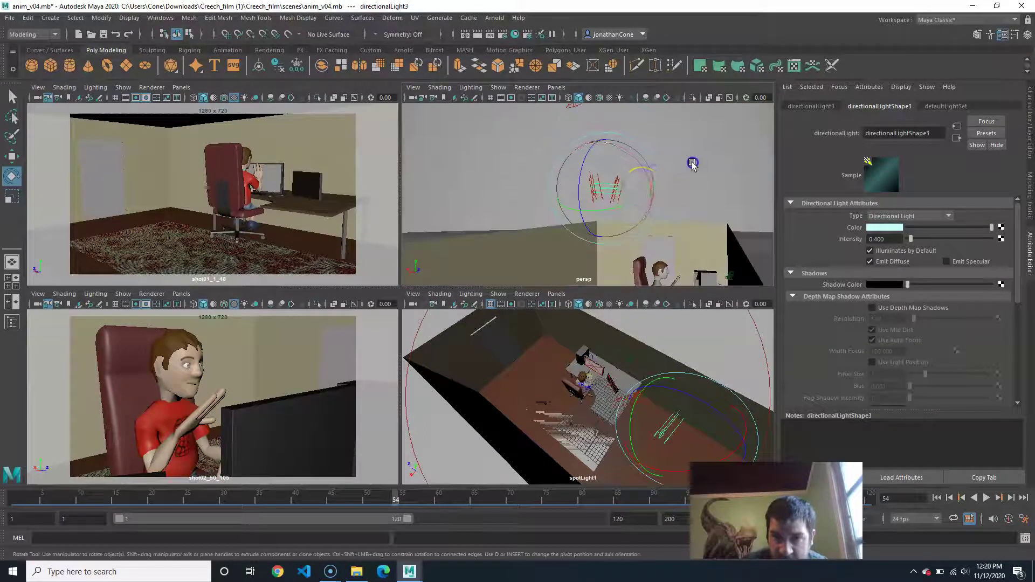
{"action": "left_click_drag", "start_coordinate": [626, 174], "coordinate": [626, 188]}
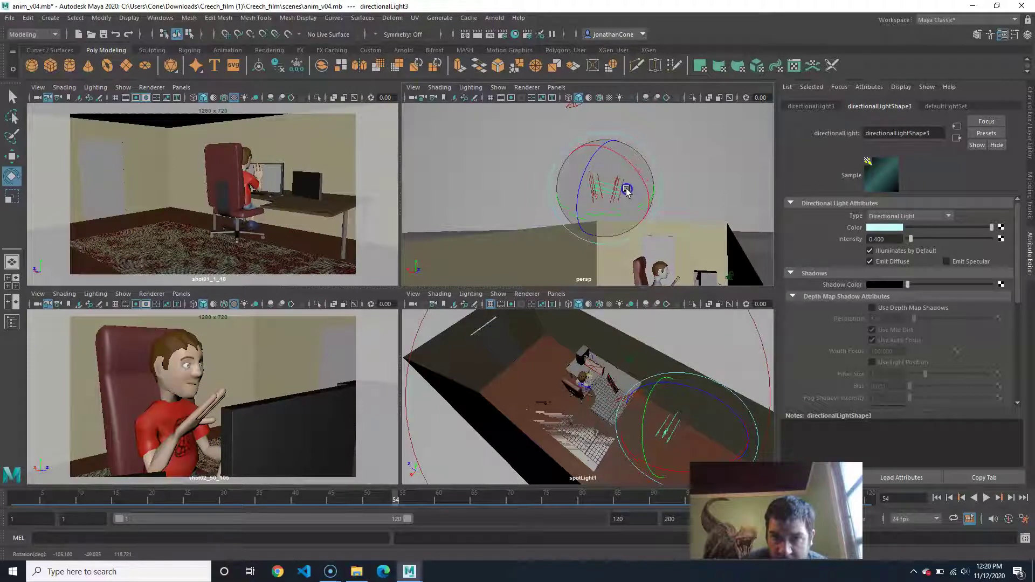
{"action": "middle_click_drag", "start_coordinate": [712, 206], "coordinate": [665, 229], "text": "alt"}
{"action": "left_click_drag", "start_coordinate": [666, 229], "coordinate": [630, 239], "text": "alt"}
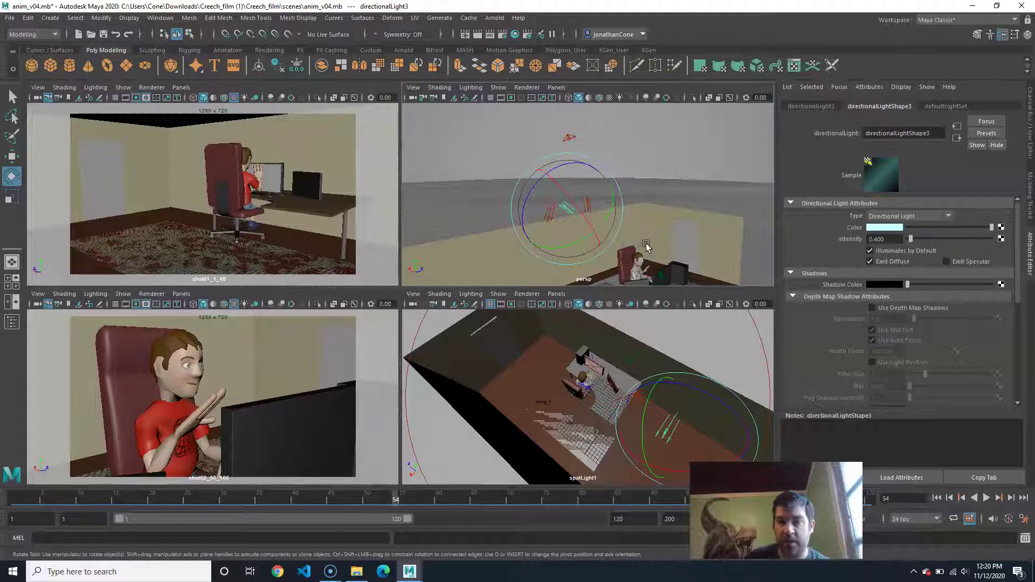
Give the third directional light a pale yellow color with hue about 44 and set its intensity to 0.3
{"action": "left_click", "coordinate": [881, 227]}
{"action": "left_click_drag", "start_coordinate": [856, 262], "coordinate": [845, 265]}
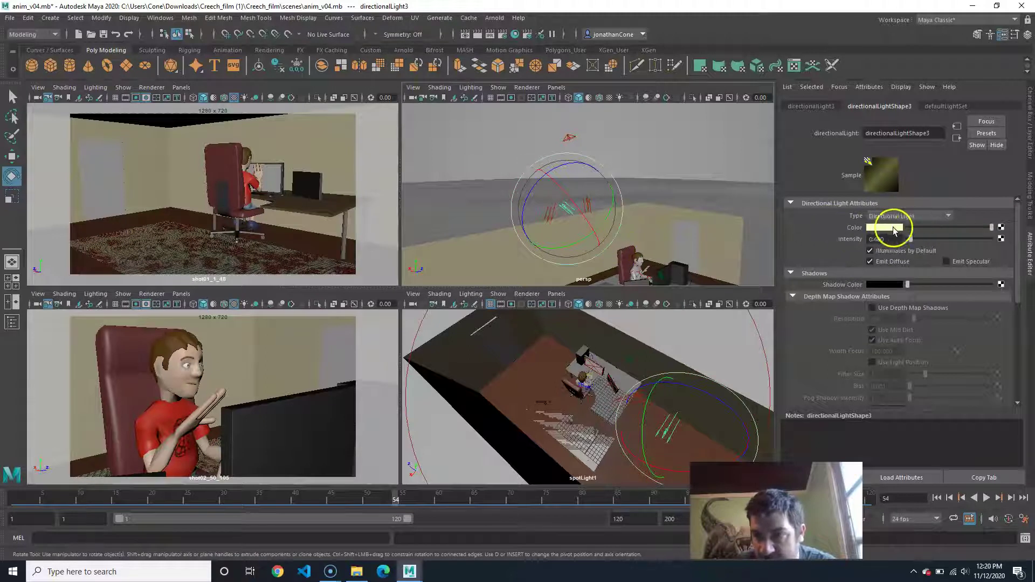
{"action": "left_click", "coordinate": [893, 231]}
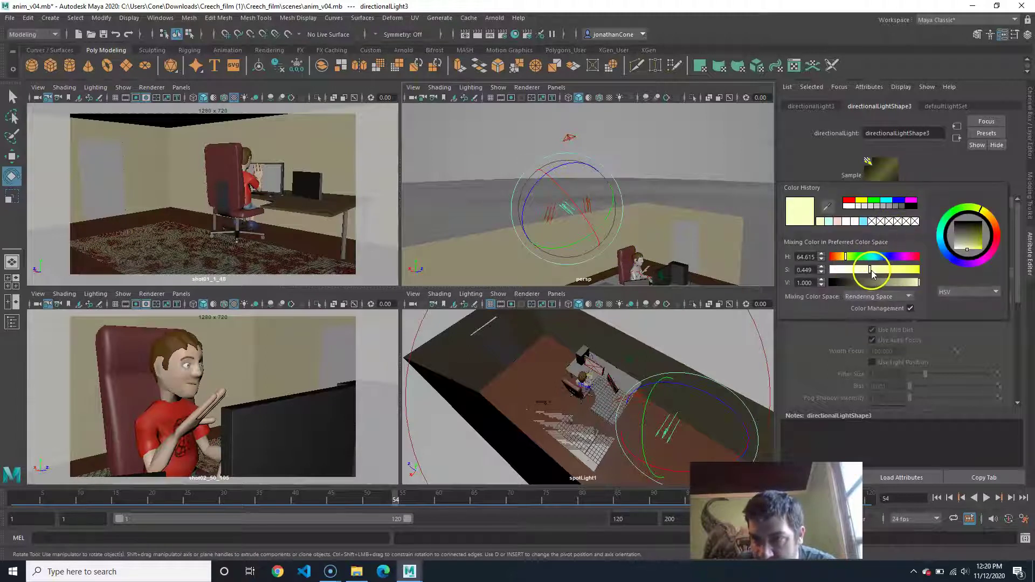
{"action": "left_click", "coordinate": [844, 256]}
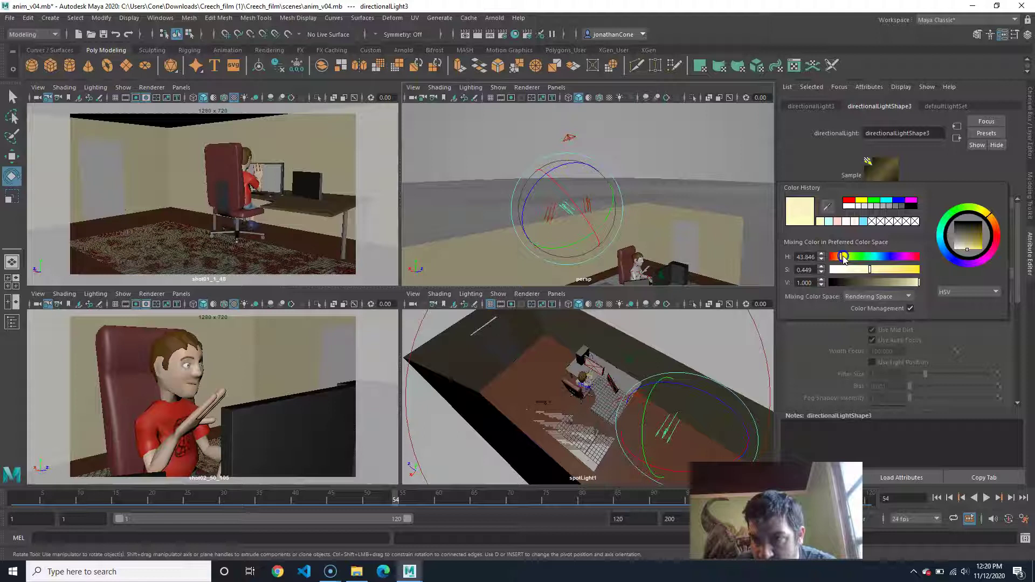
{"action": "left_click", "coordinate": [897, 238]}
{"action": "type", "text": "0.3"}
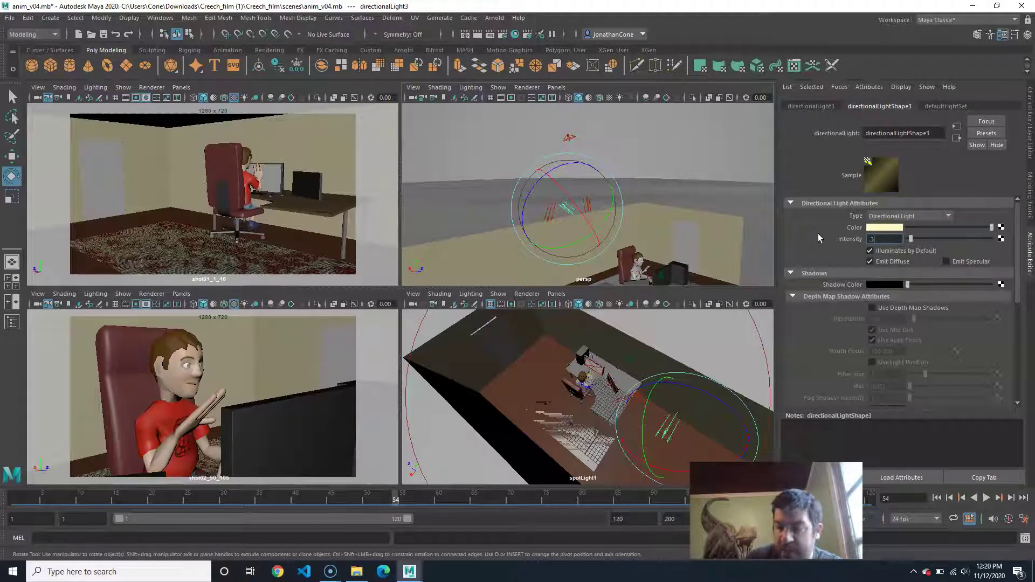
{"action": "key", "text": "Return"}
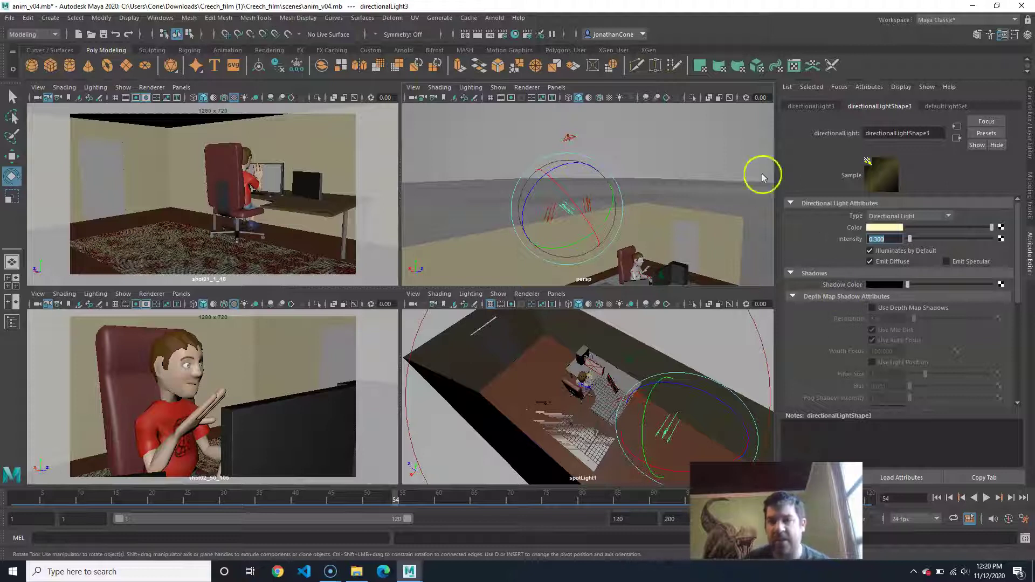
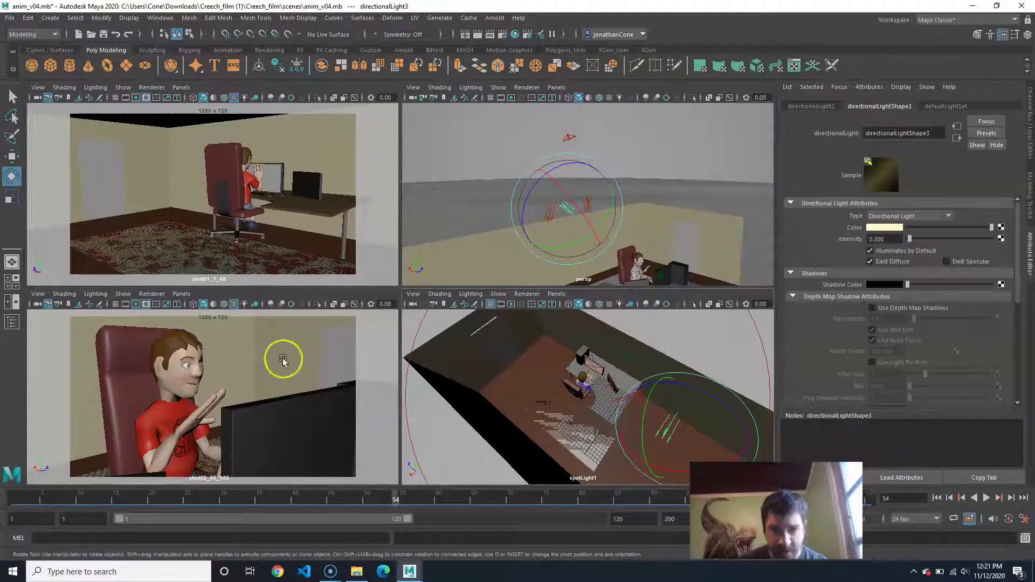
Render frame 54 from the shot02 camera to check the pale yellow light on the character's face
{"action": "key", "text": "space"}
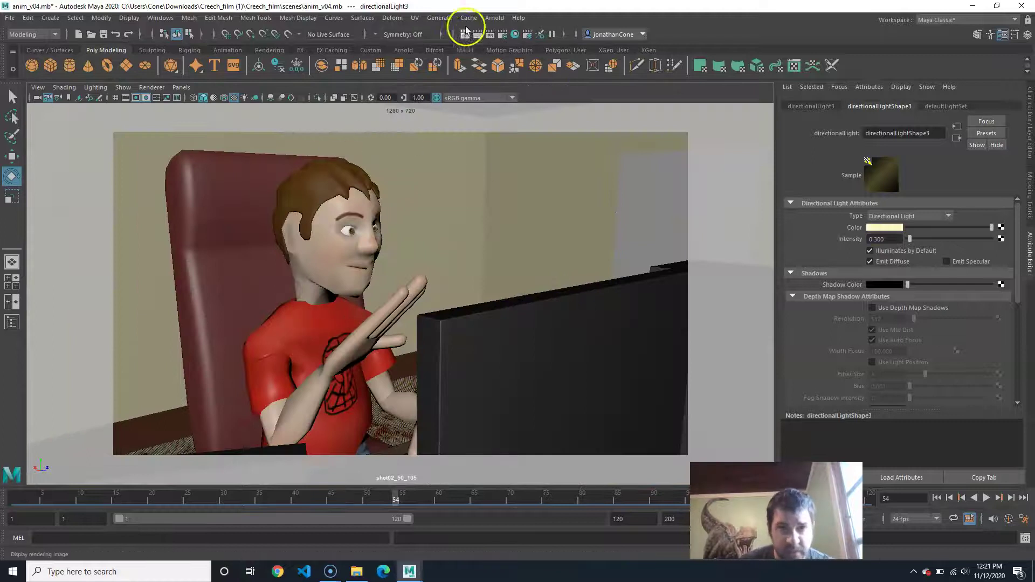
{"action": "left_click", "coordinate": [478, 34]}
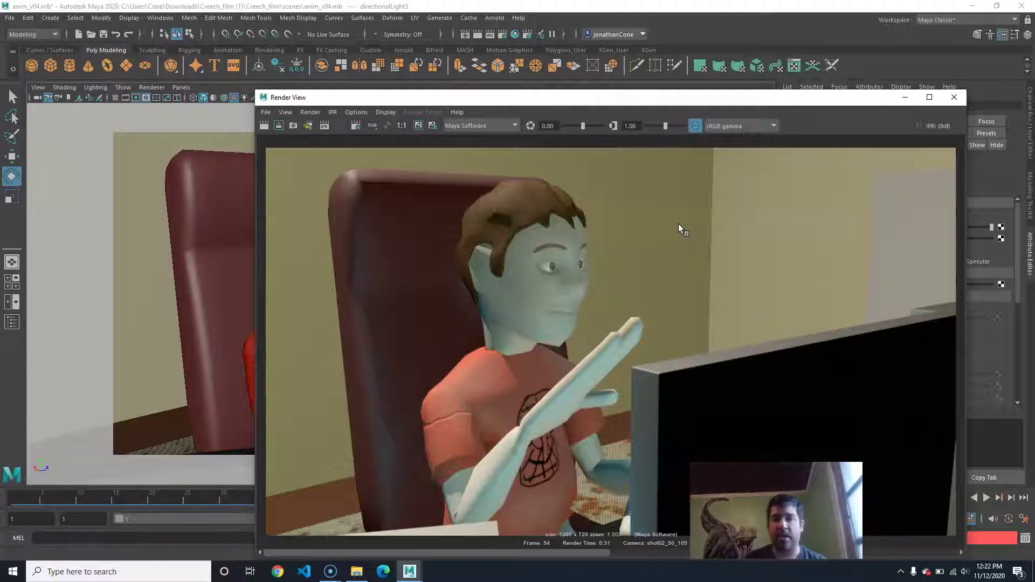
{"action": "left_click", "coordinate": [954, 97]}
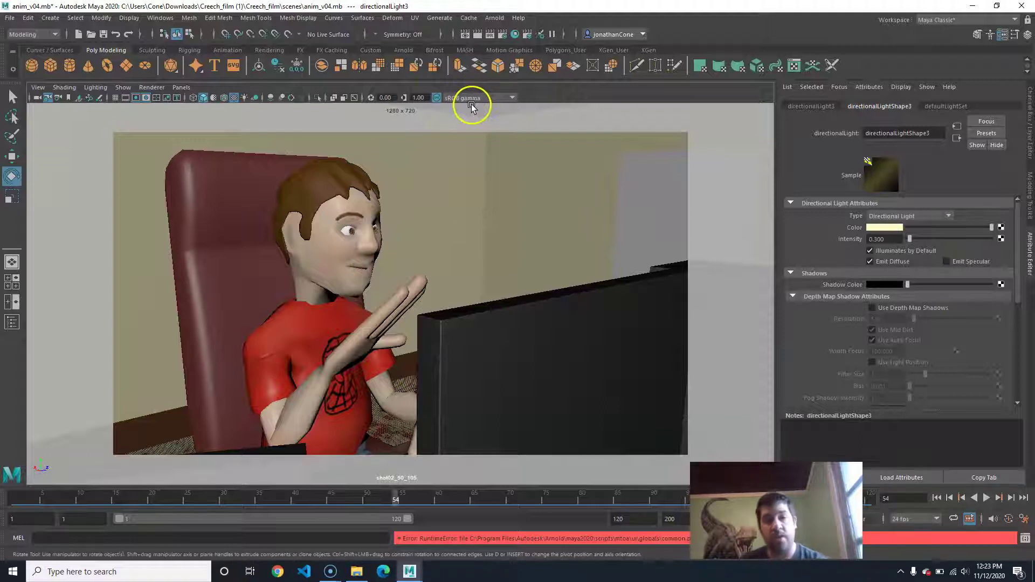
Open the render settings and compare the Maya Software quality options with the common output settings
{"action": "left_click", "coordinate": [504, 39]}
{"action": "left_click_drag", "start_coordinate": [246, 104], "coordinate": [516, 64]}
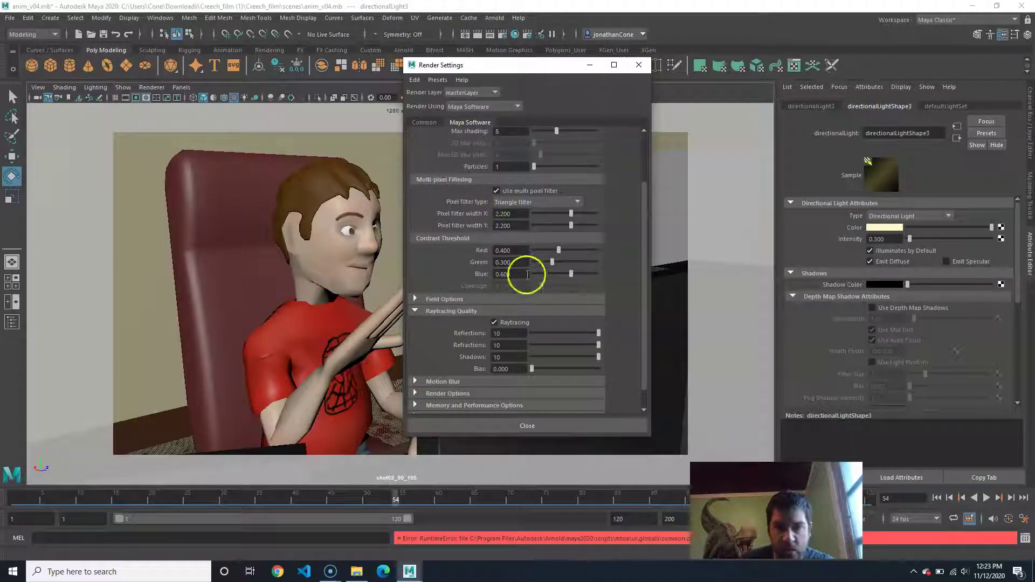
{"action": "left_click", "coordinate": [425, 123]}
{"action": "left_click", "coordinate": [462, 119]}
{"action": "left_click", "coordinate": [424, 120]}
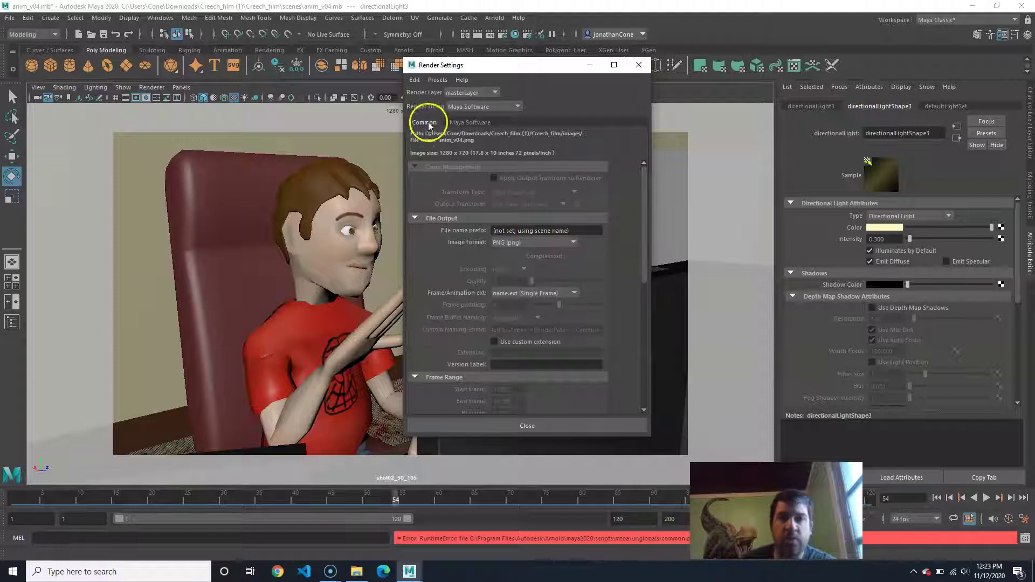
{"action": "left_click", "coordinate": [484, 123]}
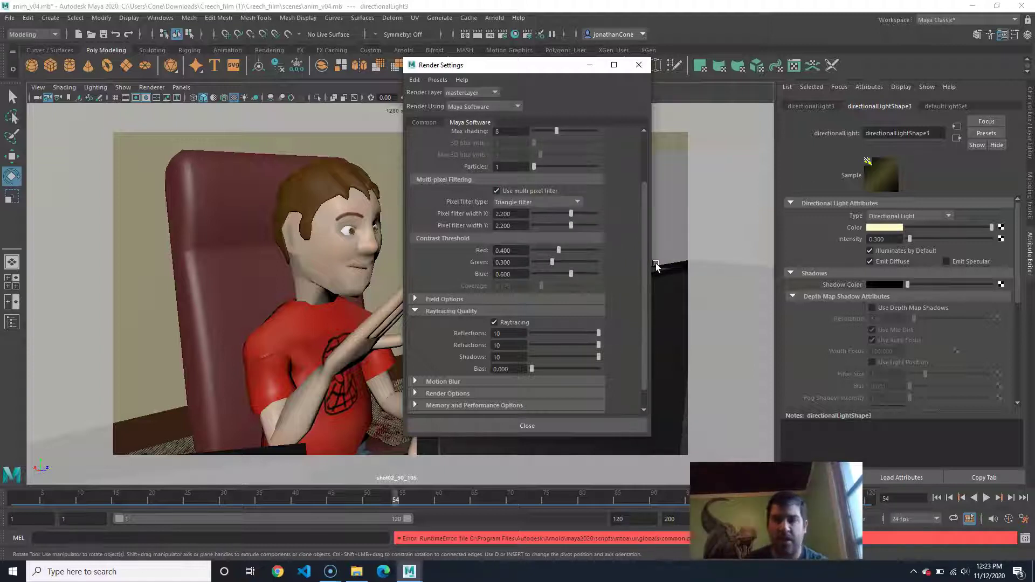
{"action": "left_click", "coordinate": [425, 122]}
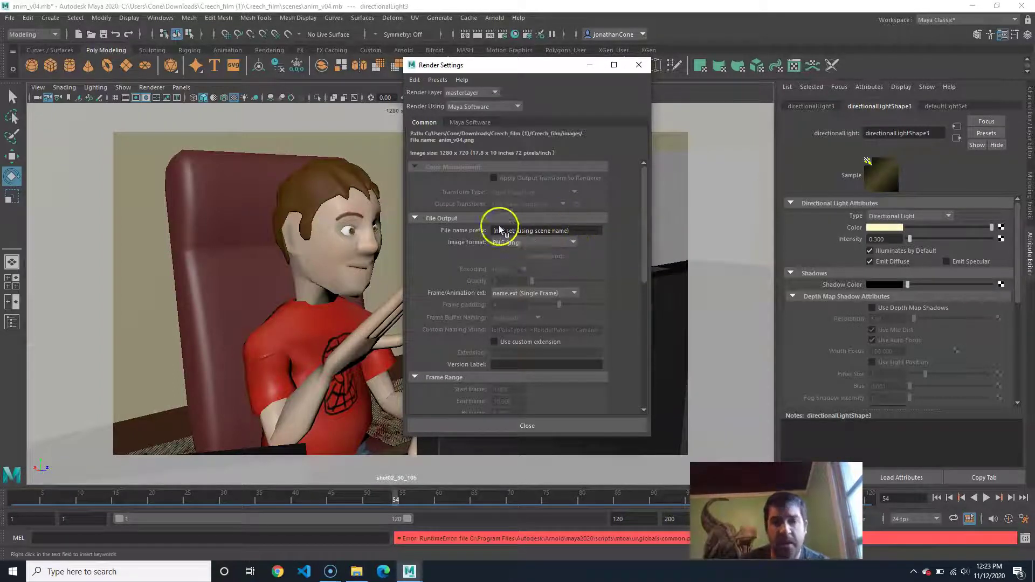
Set the render's file name prefix to shot01
{"action": "left_click", "coordinate": [584, 229]}
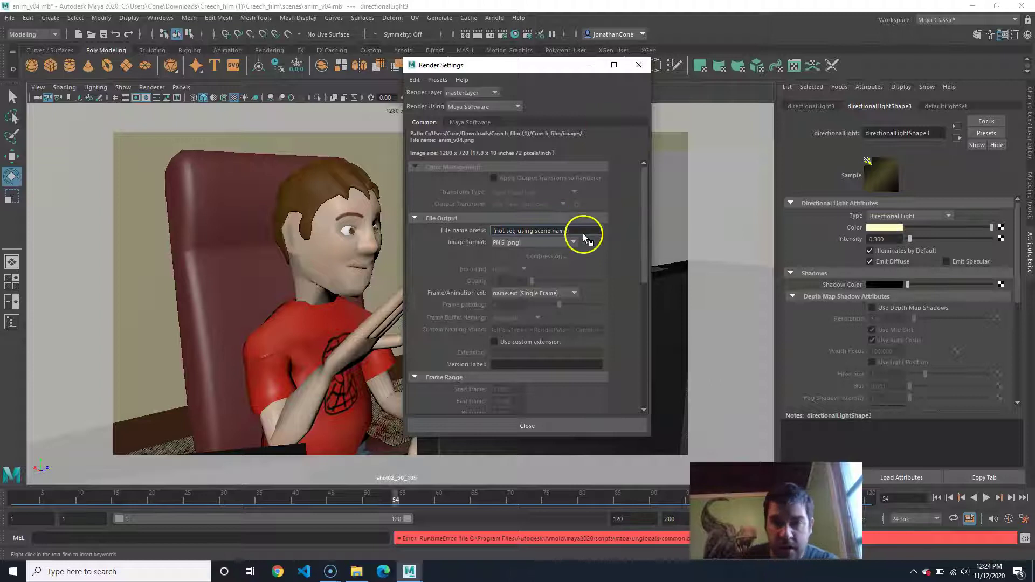
{"action": "left_click_drag", "start_coordinate": [586, 231], "coordinate": [467, 232]}
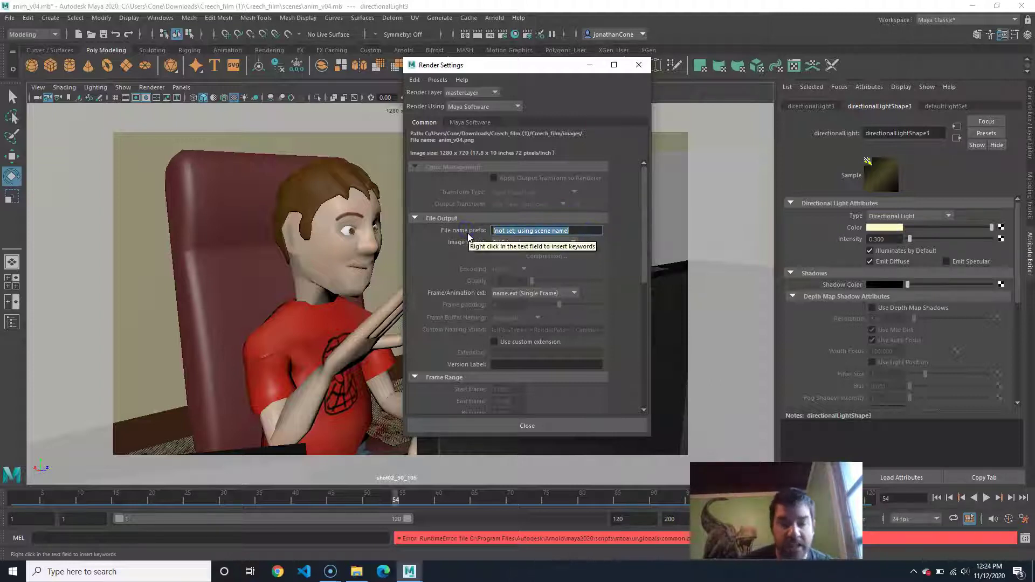
{"action": "type", "text": "shot"}
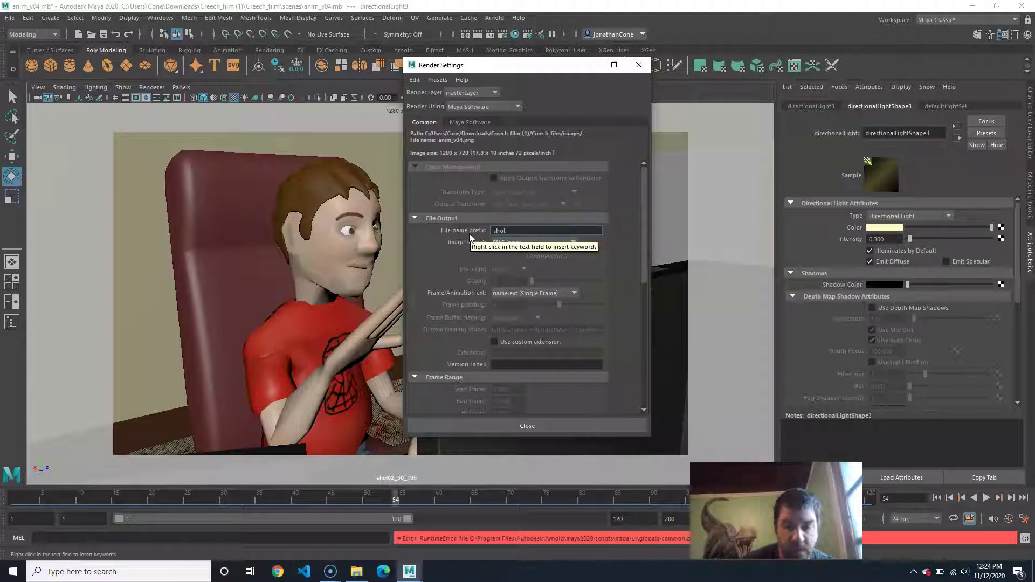
{"action": "type", "text": "02"}
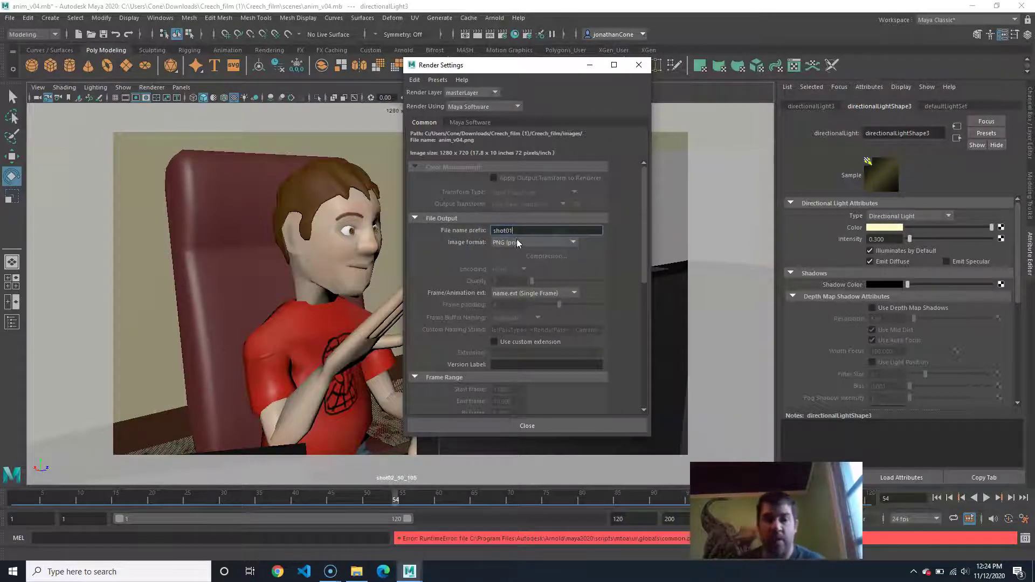
Keep PNG as the image format and set the frame/animation extension to name_#.ext
{"action": "left_click", "coordinate": [559, 240]}
{"action": "left_click", "coordinate": [496, 351]}
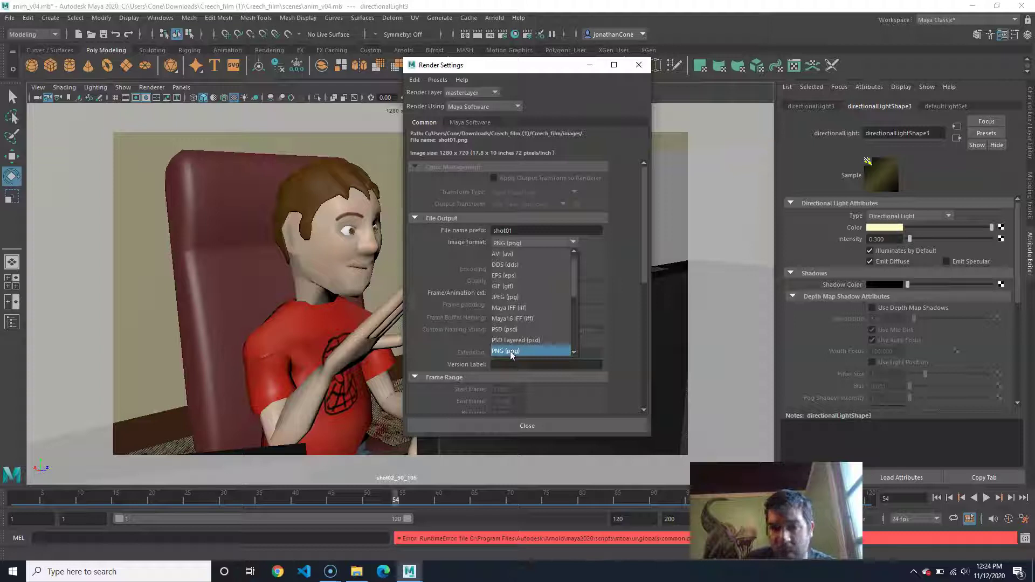
{"action": "left_click", "coordinate": [512, 352]}
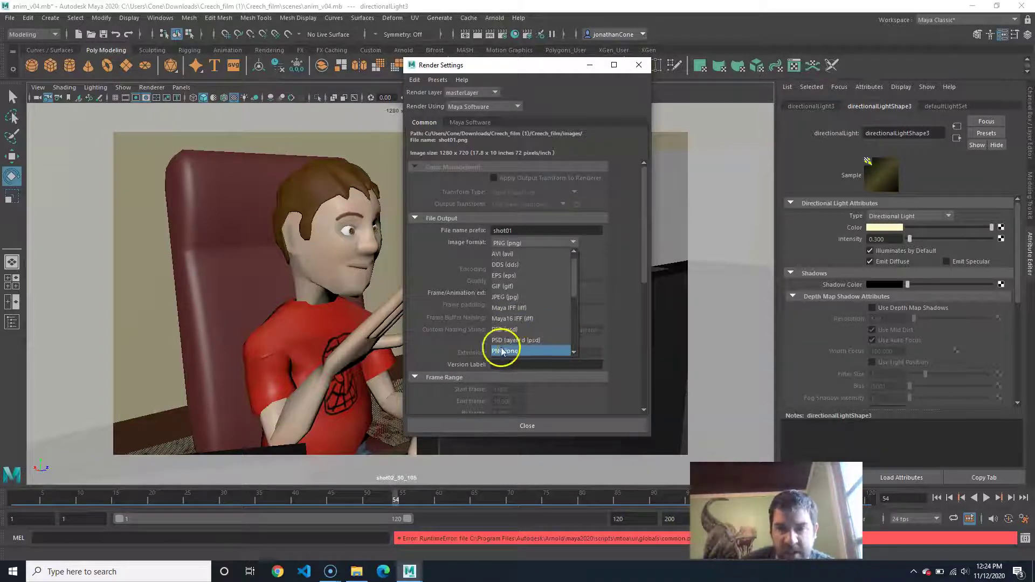
{"action": "left_click", "coordinate": [527, 354]}
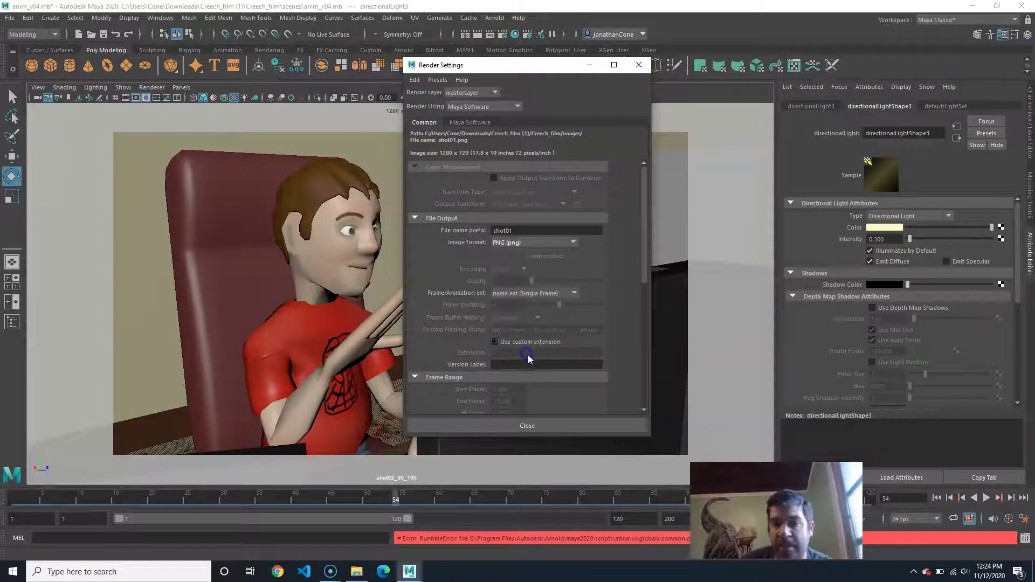
{"action": "left_click", "coordinate": [523, 341]}
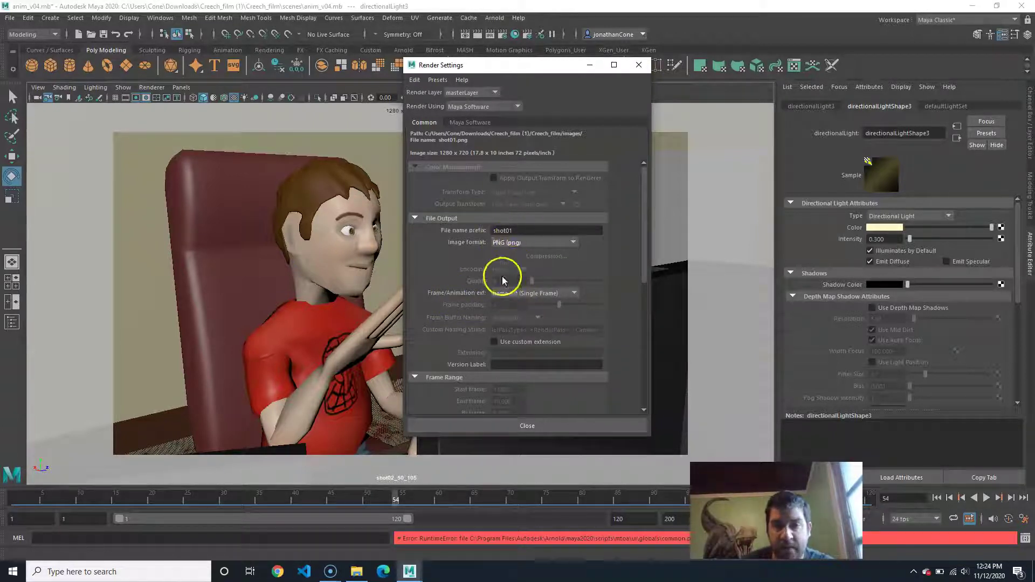
{"action": "left_click", "coordinate": [541, 292]}
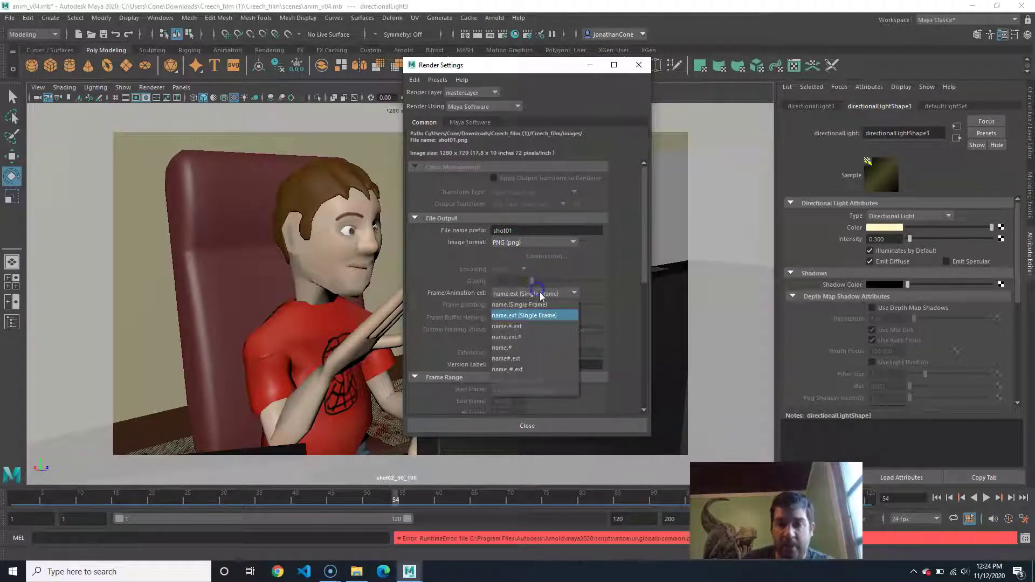
{"action": "left_click", "coordinate": [517, 372]}
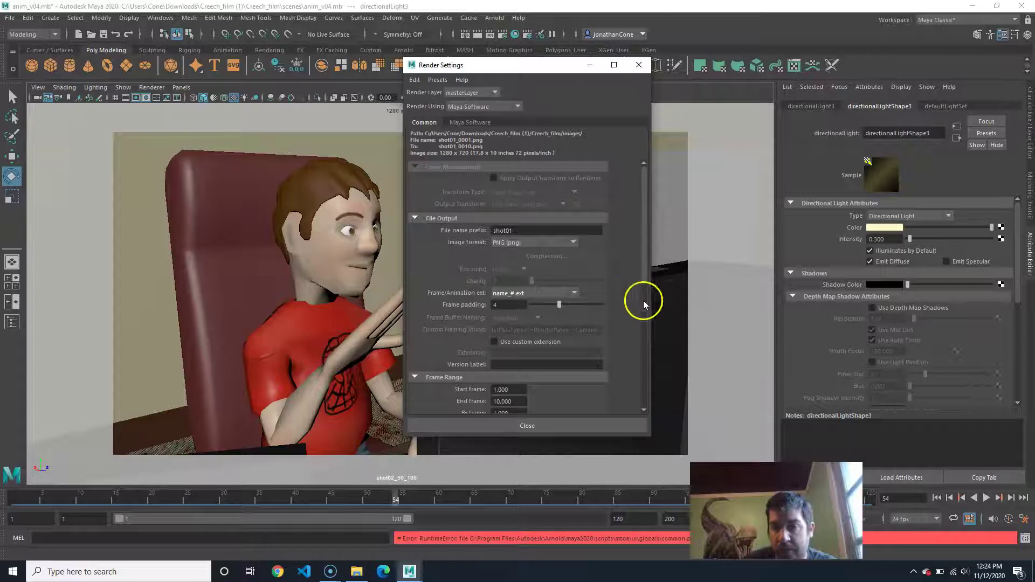
Try a frame padding of 3 in the output file names, and set it back to 4
{"action": "left_click", "coordinate": [505, 304]}
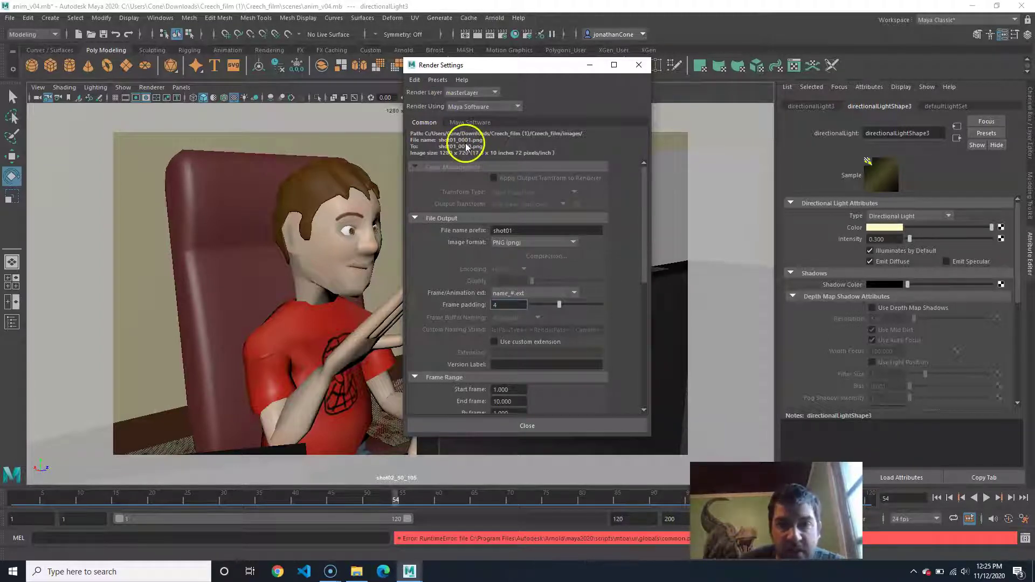
{"action": "left_click_drag", "start_coordinate": [498, 306], "coordinate": [473, 307]}
{"action": "type", "text": "3"}
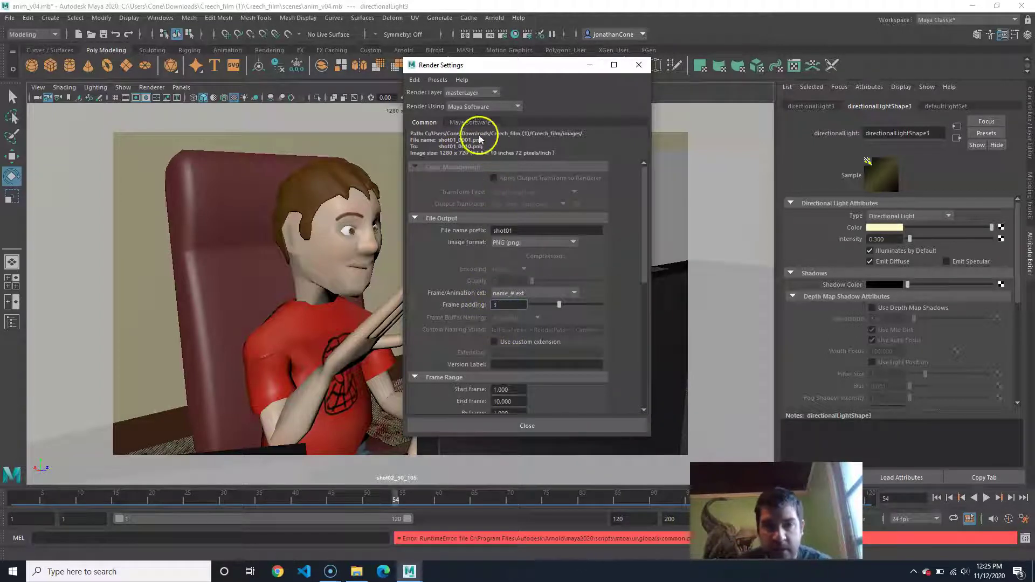
{"action": "left_click", "coordinate": [513, 231]}
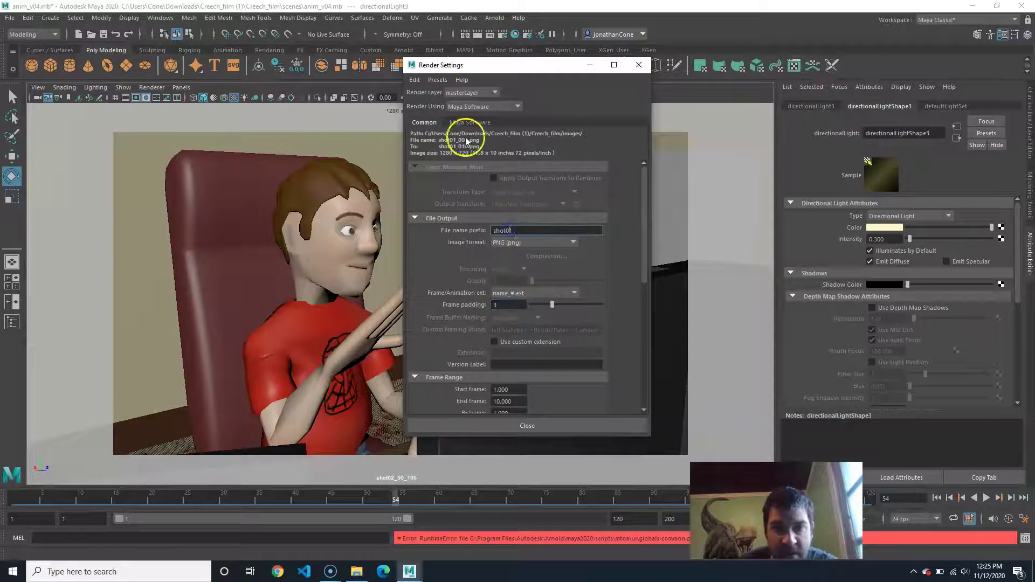
{"action": "left_click_drag", "start_coordinate": [506, 305], "coordinate": [479, 306]}
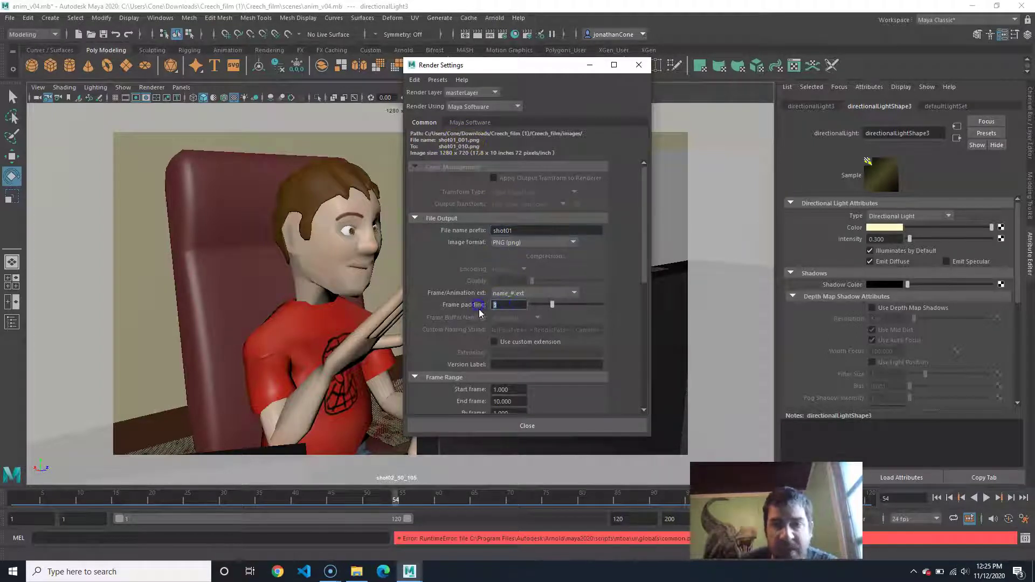
{"action": "type", "text": "4"}
{"action": "left_click", "coordinate": [511, 231]}
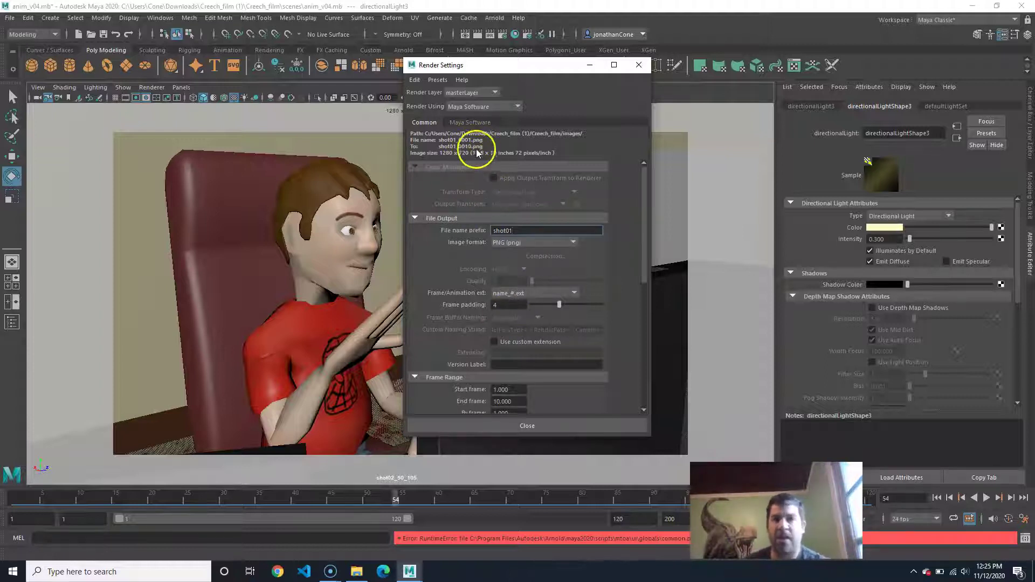
Set the renderable camera to shot01_1_48
{"action": "scroll", "coordinate": [573, 344], "scroll_direction": "down", "scroll_amount": 3}
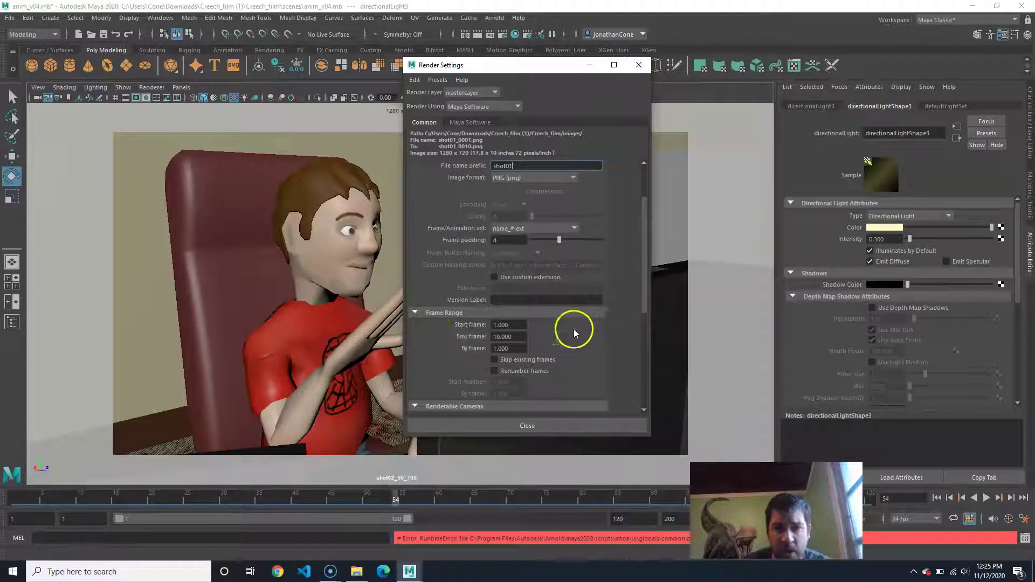
{"action": "scroll", "coordinate": [574, 329], "scroll_direction": "down", "scroll_amount": 7}
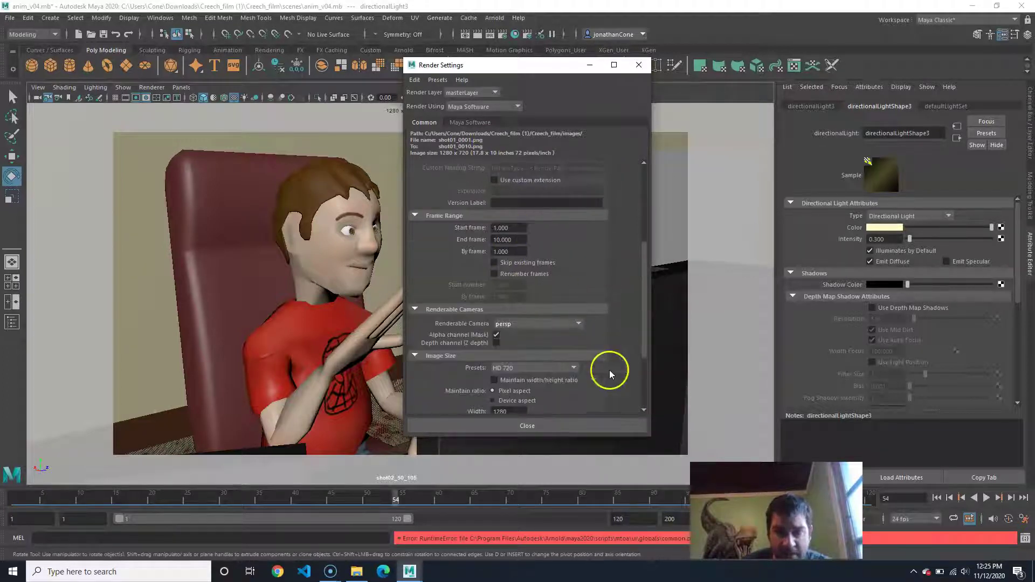
{"action": "left_click", "coordinate": [555, 324]}
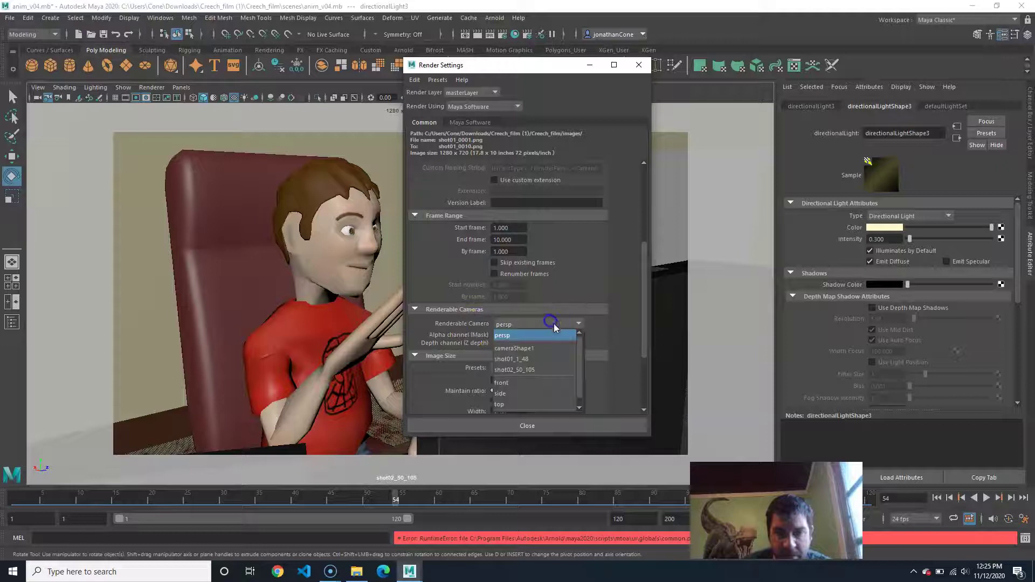
{"action": "left_click", "coordinate": [539, 359]}
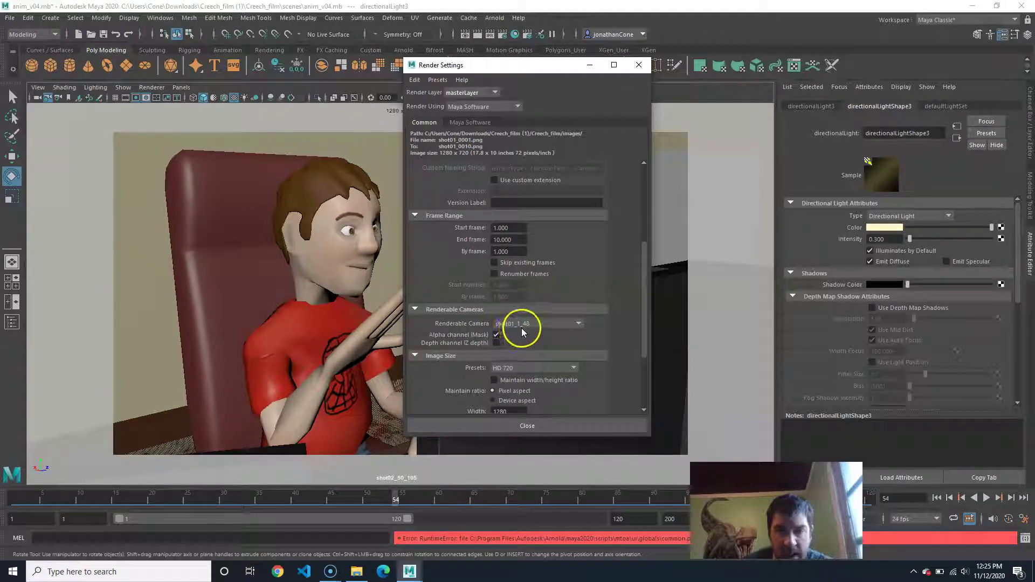
Set the end frame of the render's frame range to 48
{"action": "double_click", "coordinate": [507, 239]}
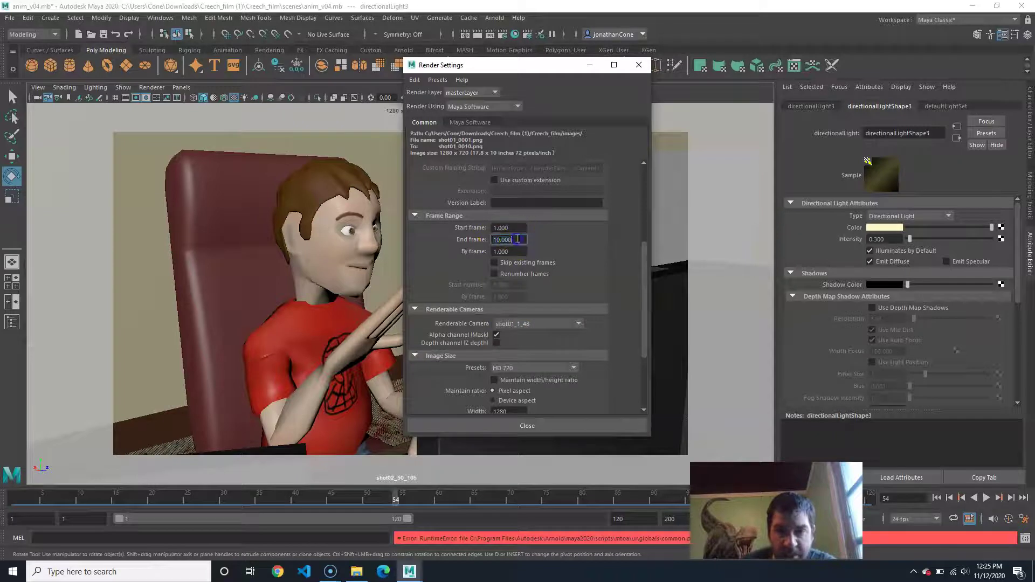
{"action": "type", "text": "48"}
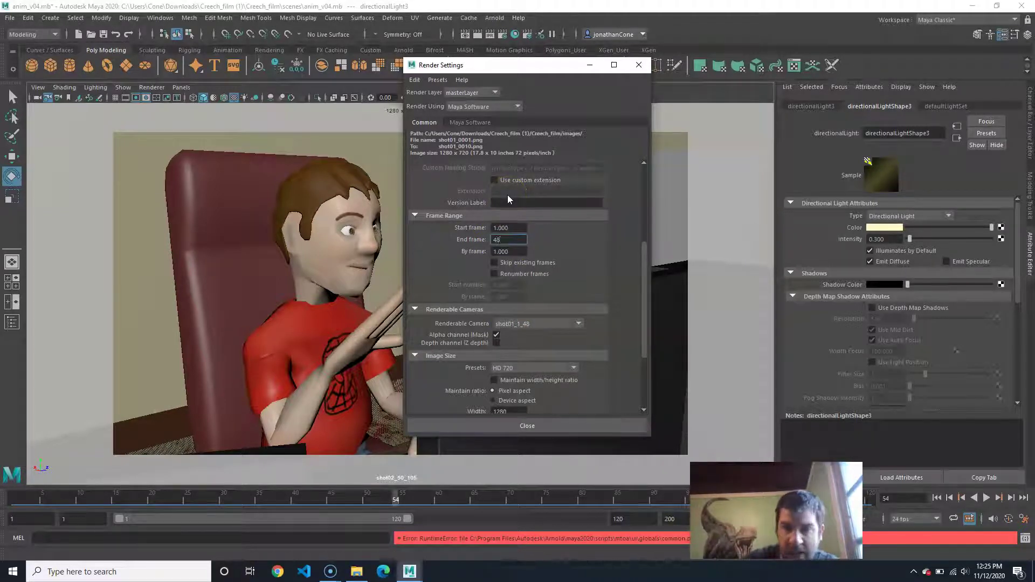
{"action": "left_click", "coordinate": [519, 251]}
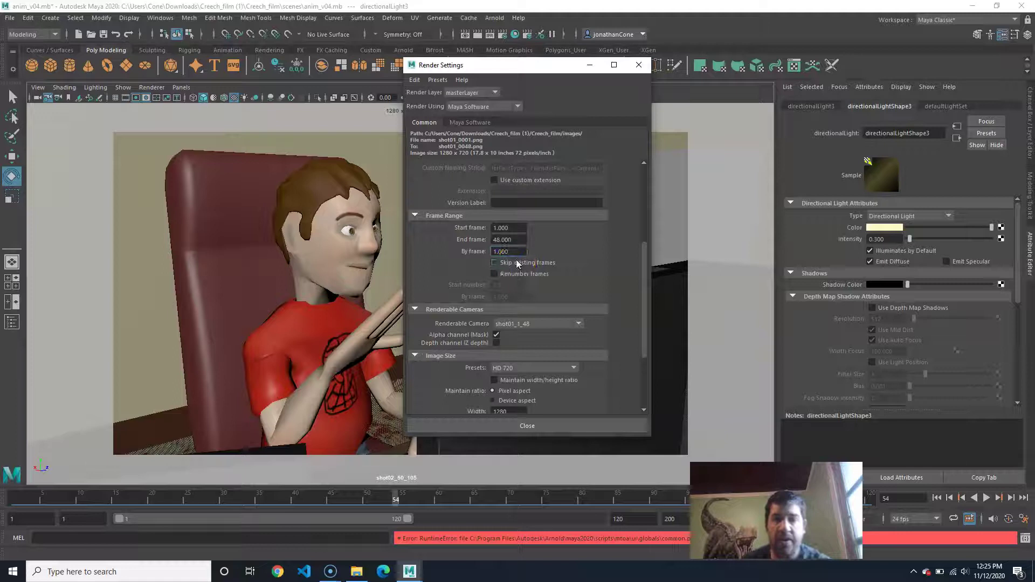
{"action": "left_click", "coordinate": [513, 266]}
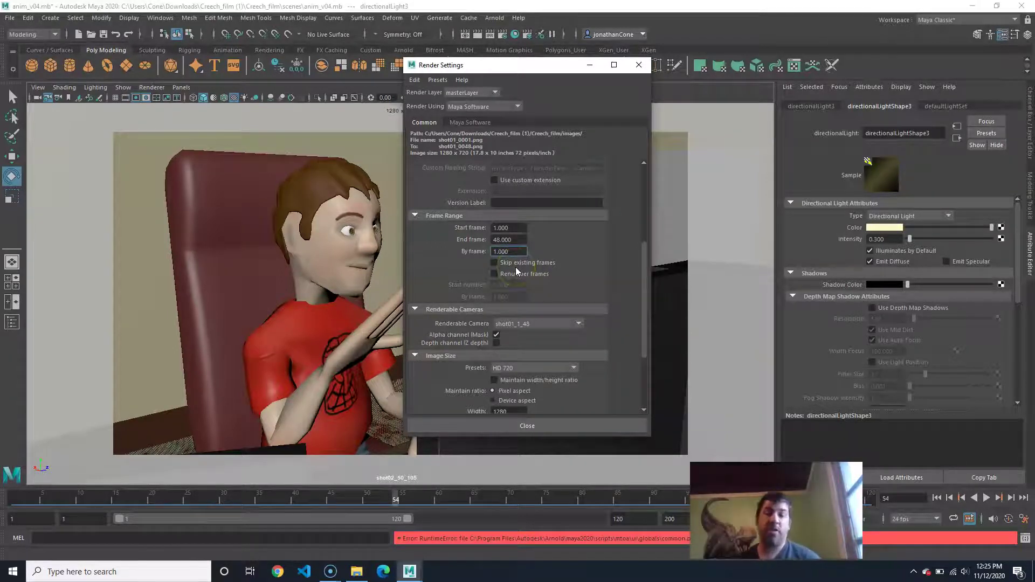
{"action": "left_click", "coordinate": [518, 273]}
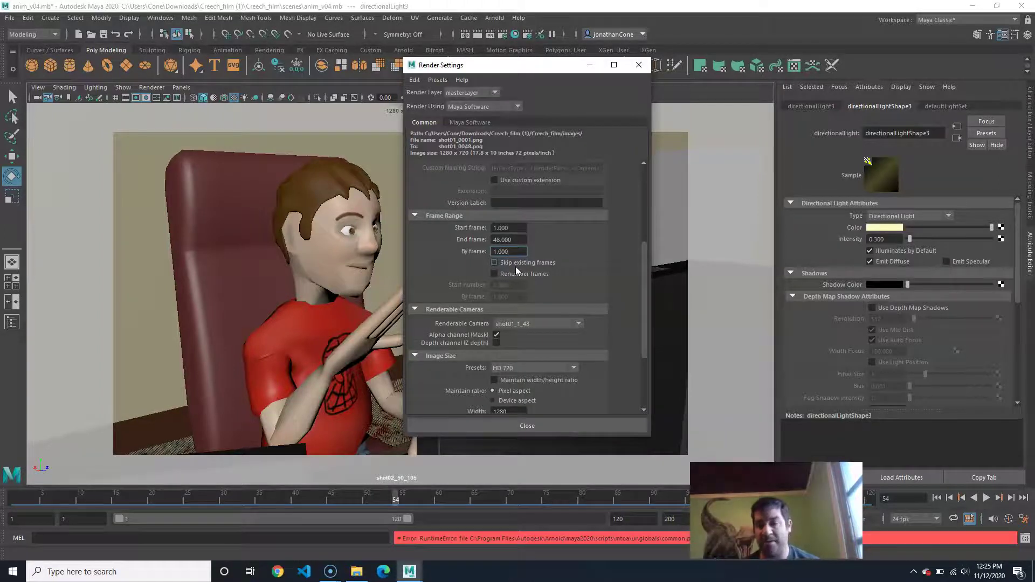
{"action": "left_click", "coordinate": [522, 267]}
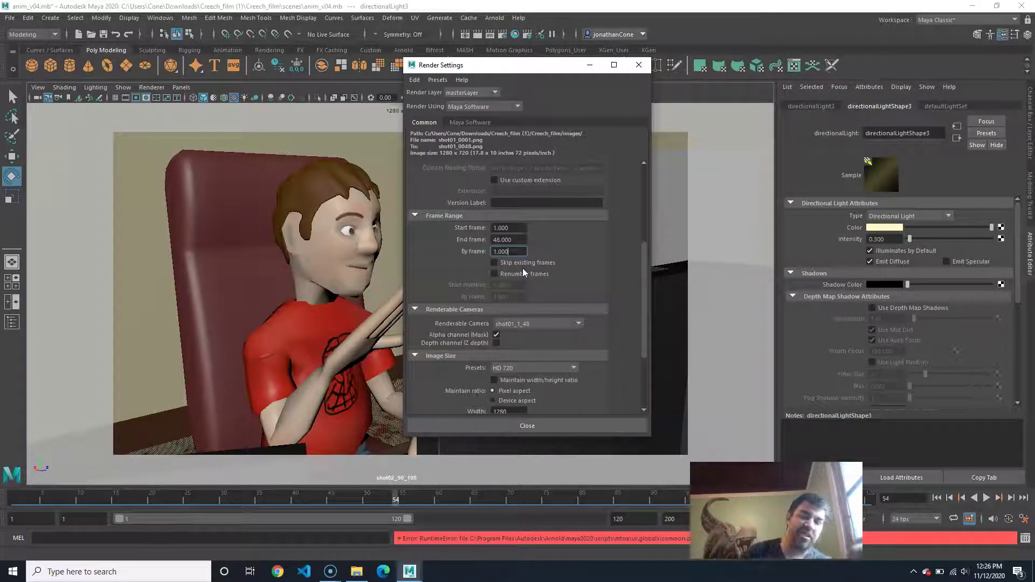
{"action": "left_click", "coordinate": [521, 263]}
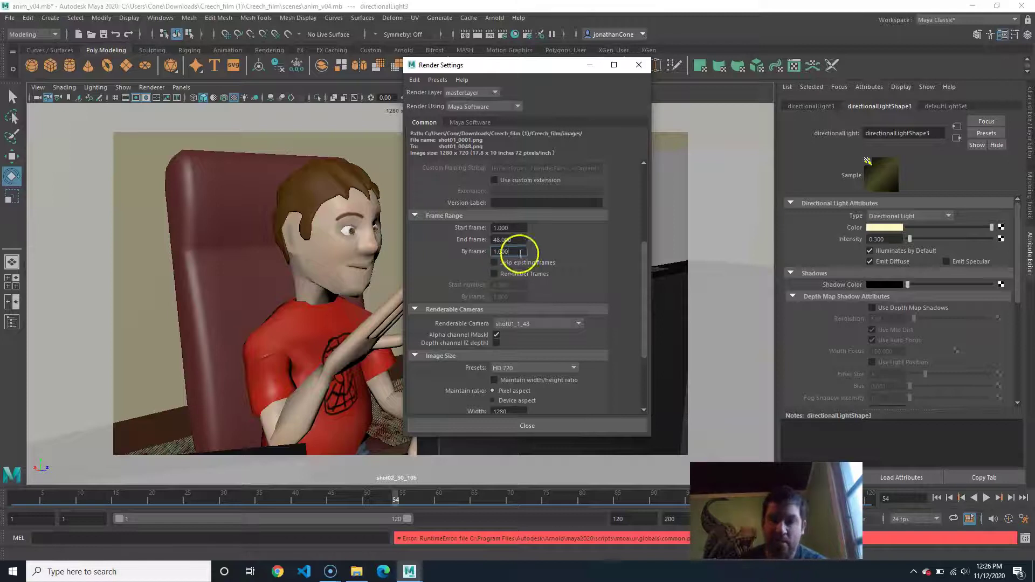
Review the image size and file output settings for shot01, and close the render settings
{"action": "scroll", "coordinate": [561, 308], "scroll_direction": "down", "scroll_amount": 2}
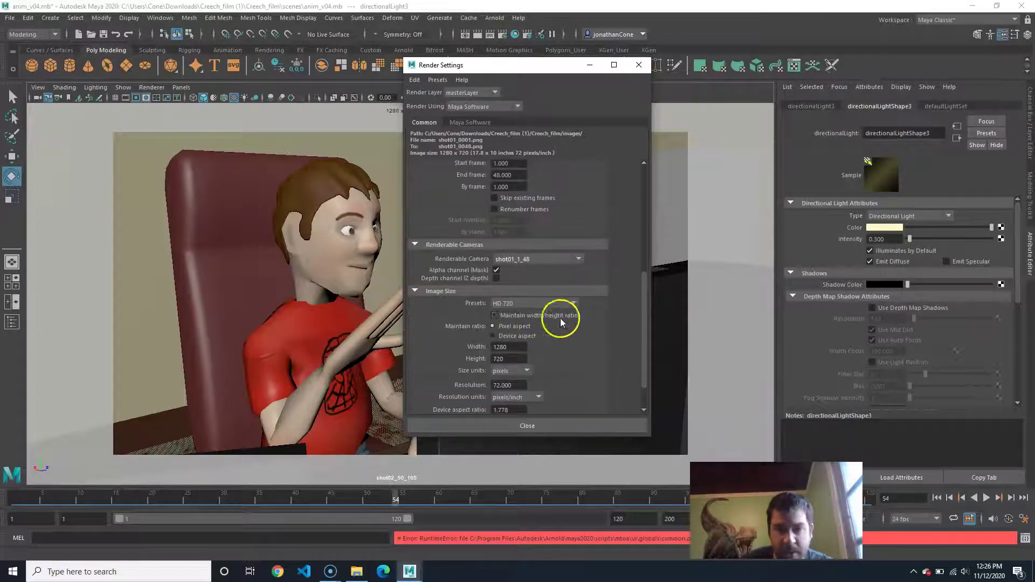
{"action": "scroll", "coordinate": [593, 340], "scroll_direction": "down", "scroll_amount": 2}
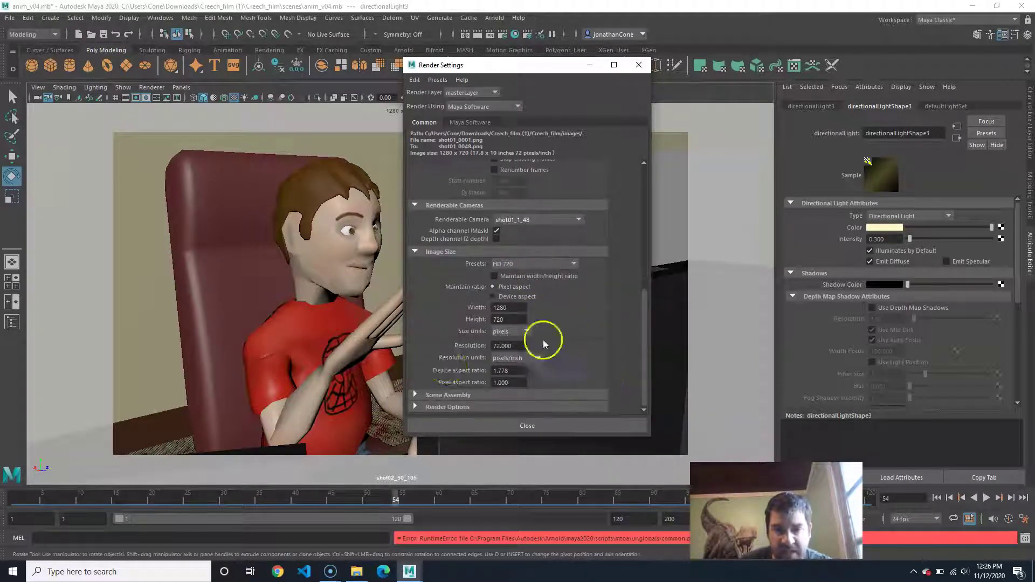
{"action": "scroll", "coordinate": [545, 323], "scroll_direction": "up", "scroll_amount": 10}
{"action": "scroll", "coordinate": [557, 226], "scroll_direction": "up", "scroll_amount": 1}
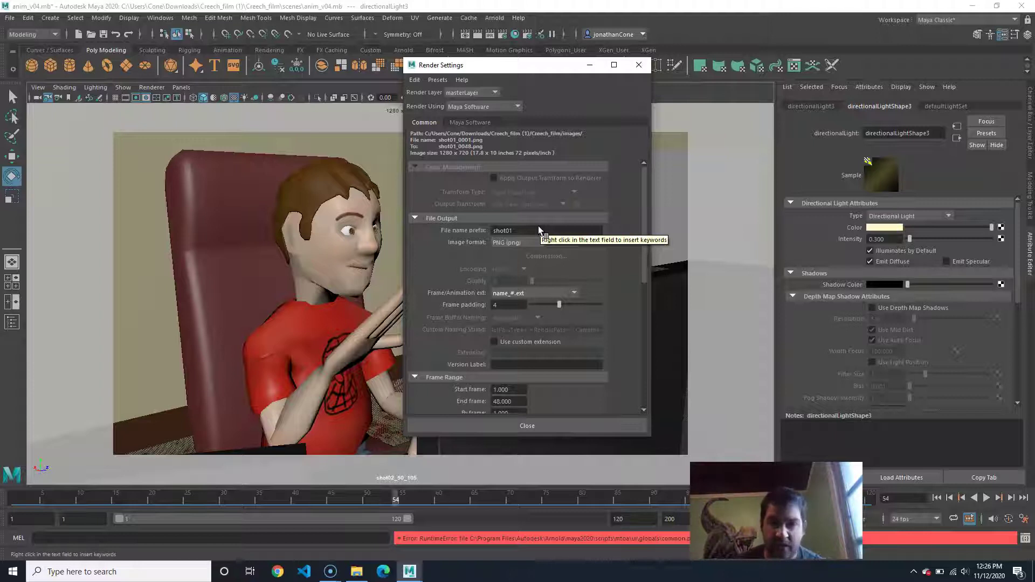
{"action": "left_click", "coordinate": [516, 233]}
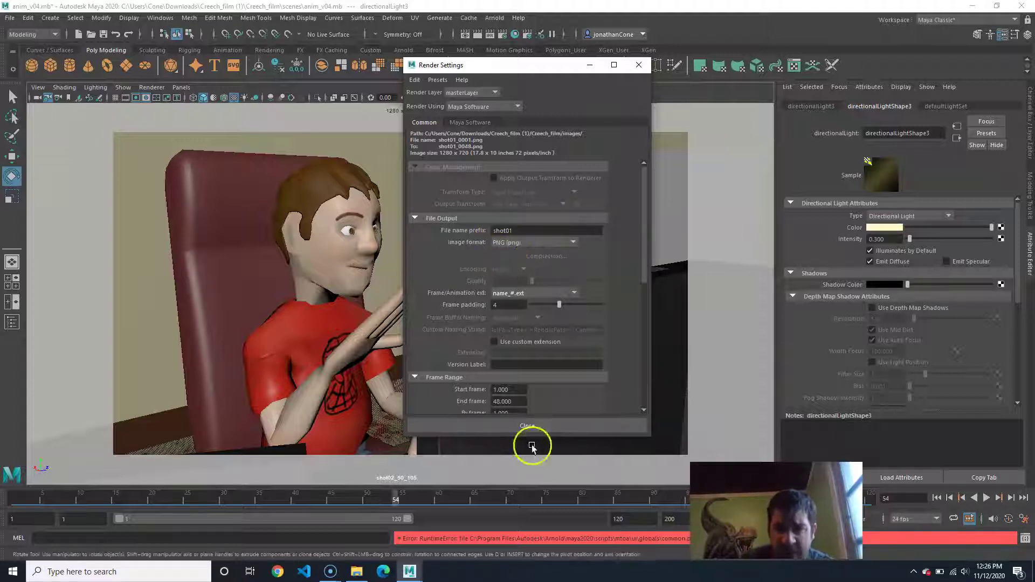
{"action": "left_click", "coordinate": [536, 425]}
Switch to the Rendering menu set, start the batch render, and allow Maya access through Windows Defender Firewall
{"action": "left_click", "coordinate": [33, 34]}
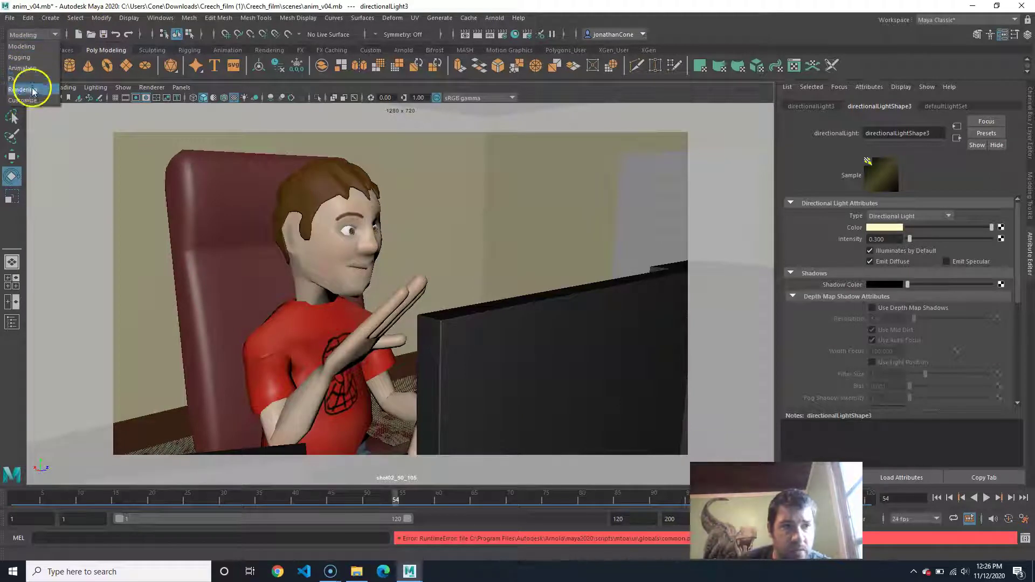
{"action": "left_click", "coordinate": [22, 90]}
{"action": "left_click", "coordinate": [284, 19]}
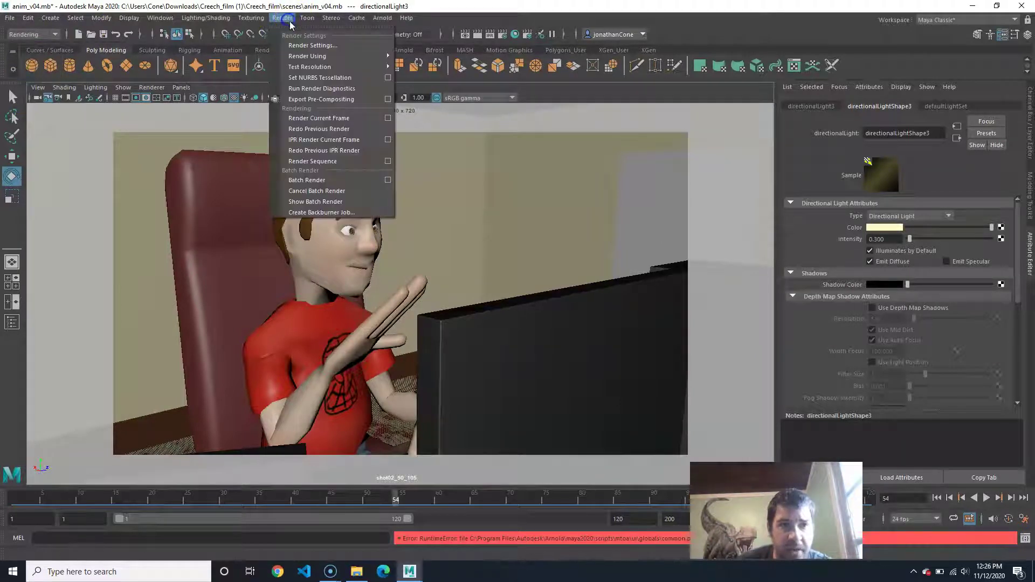
{"action": "left_click", "coordinate": [324, 185]}
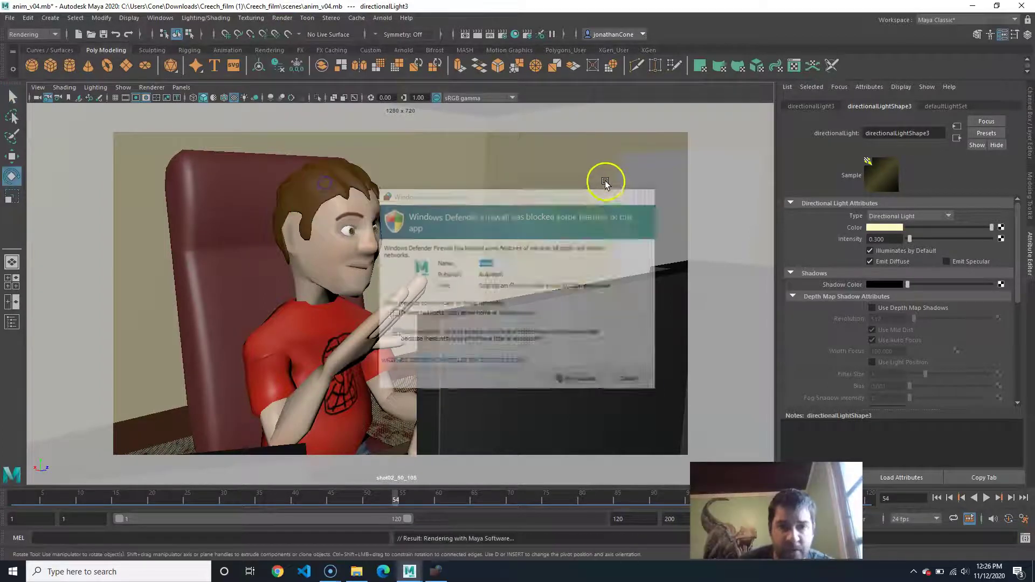
{"action": "left_click", "coordinate": [581, 383]}
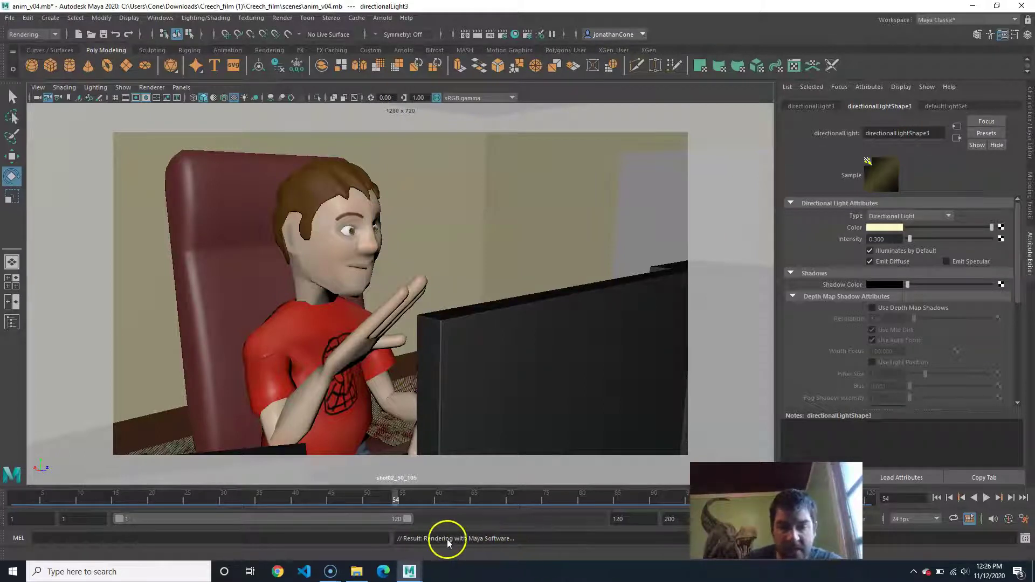
Open the Script Editor over the viewport and enlarge its window to follow the batch render's progress
{"action": "left_click", "coordinate": [1025, 538]}
{"action": "left_click_drag", "start_coordinate": [241, 99], "coordinate": [368, 124]}
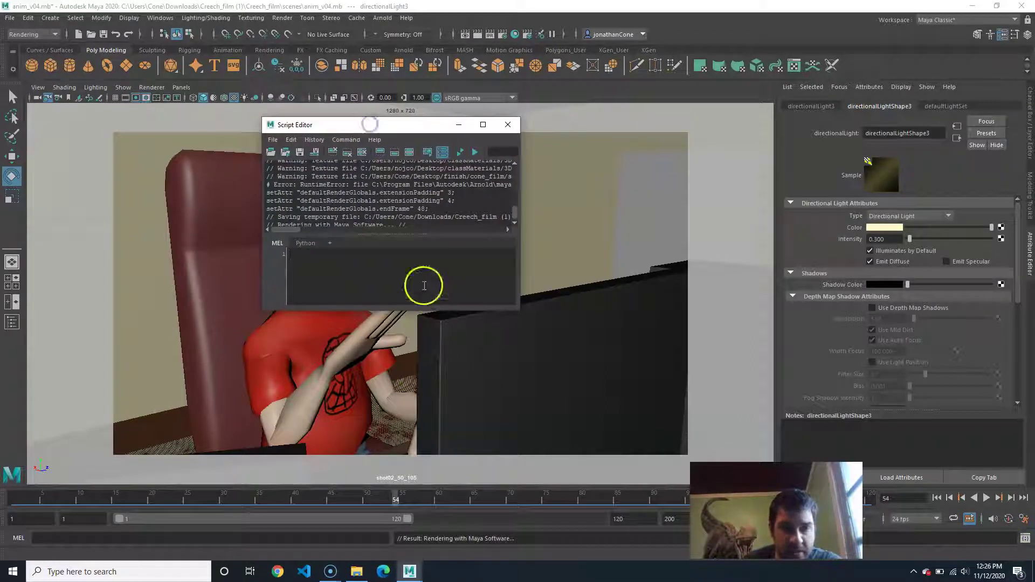
{"action": "left_click_drag", "start_coordinate": [519, 310], "coordinate": [694, 379]}
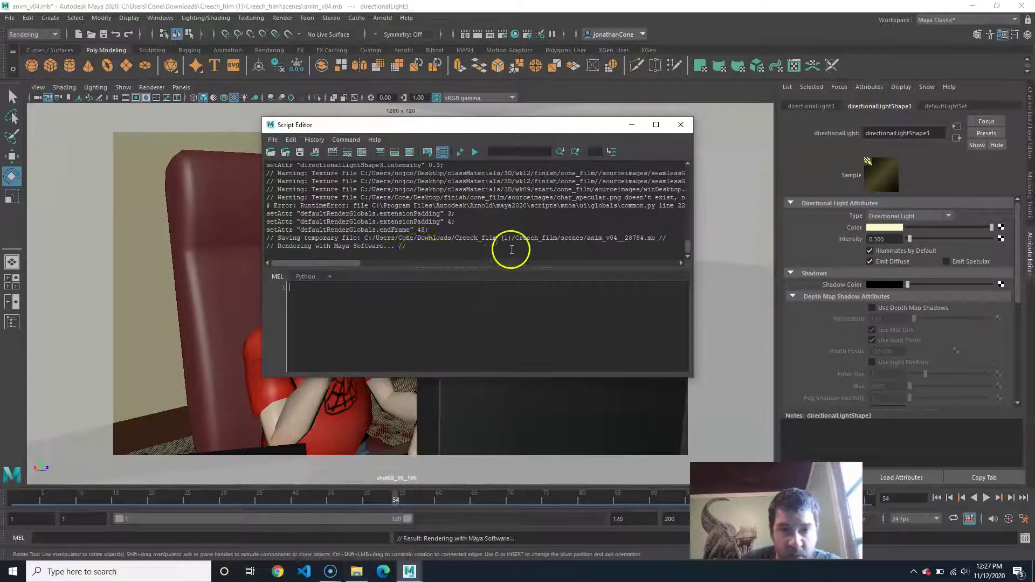
Switch to File Explorer and open the Downloads folder
{"action": "left_click", "coordinate": [357, 575]}
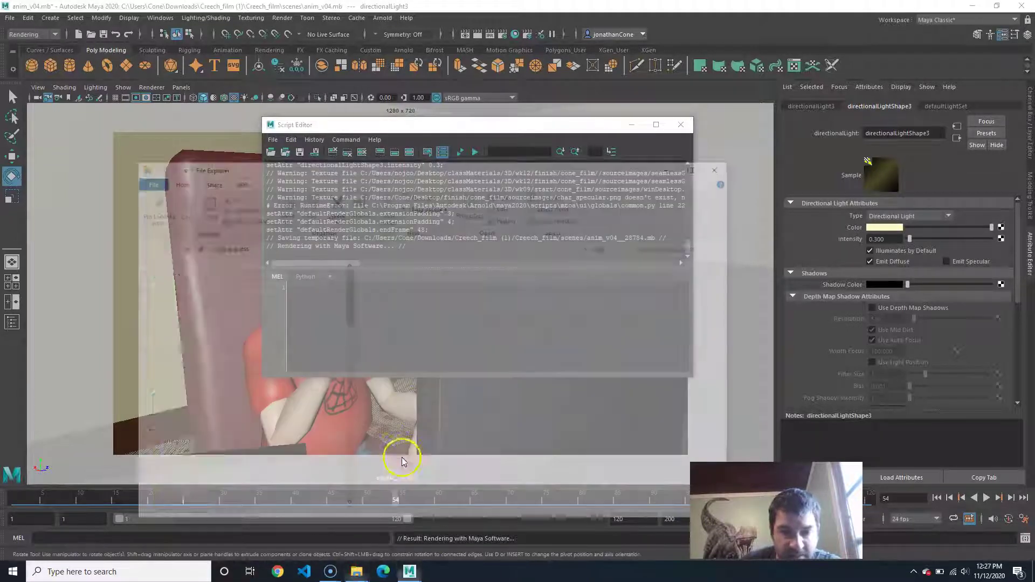
{"action": "scroll", "coordinate": [260, 420], "scroll_direction": "down", "scroll_amount": 6}
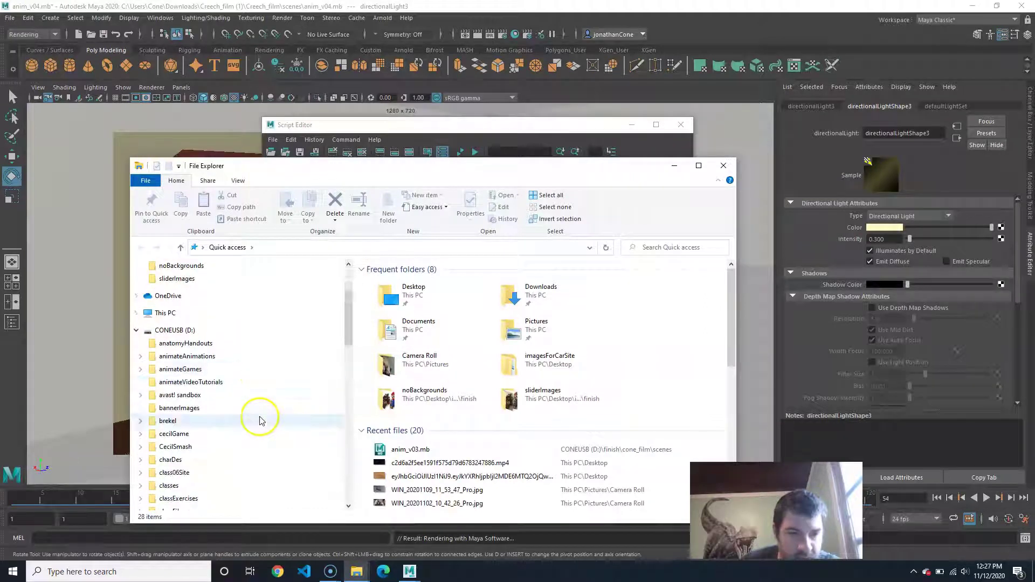
{"action": "left_click_drag", "start_coordinate": [346, 373], "coordinate": [351, 199]}
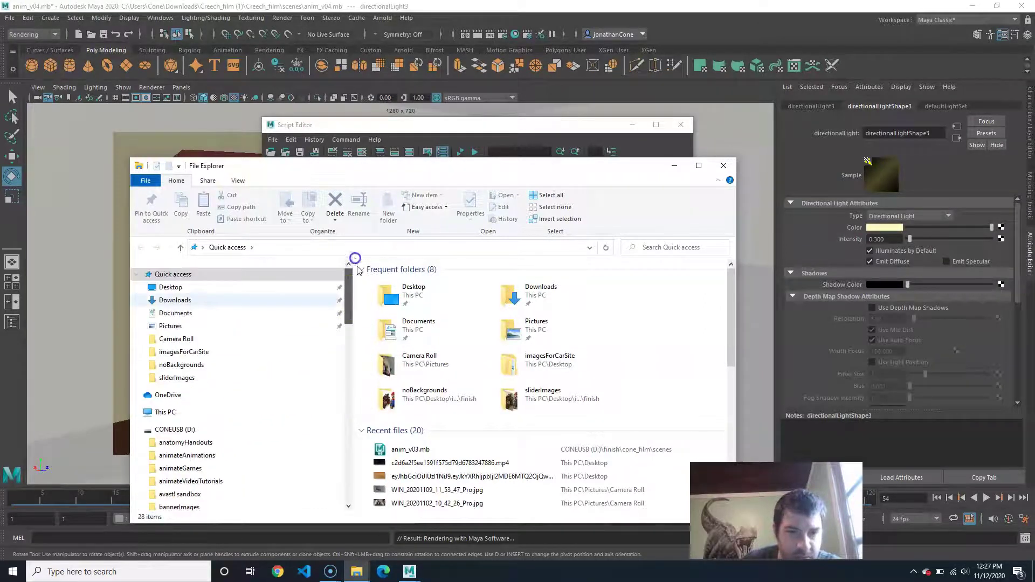
{"action": "left_click", "coordinate": [199, 300]}
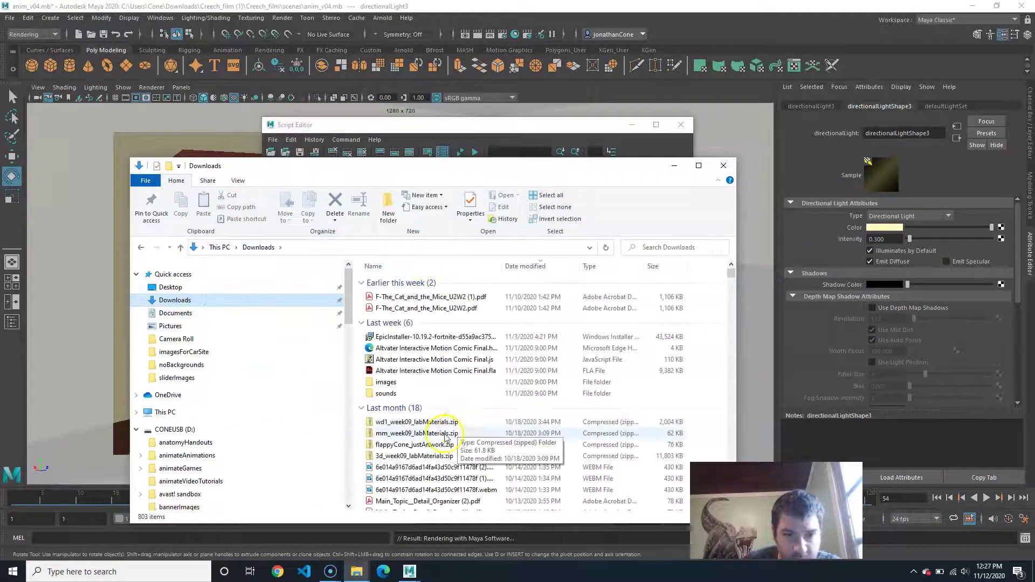
Look through the Downloads folder for the Creech_film project, re-sorting the files by date modified and by name
{"action": "scroll", "coordinate": [453, 386], "scroll_direction": "down", "scroll_amount": 1}
{"action": "left_click", "coordinate": [549, 267]}
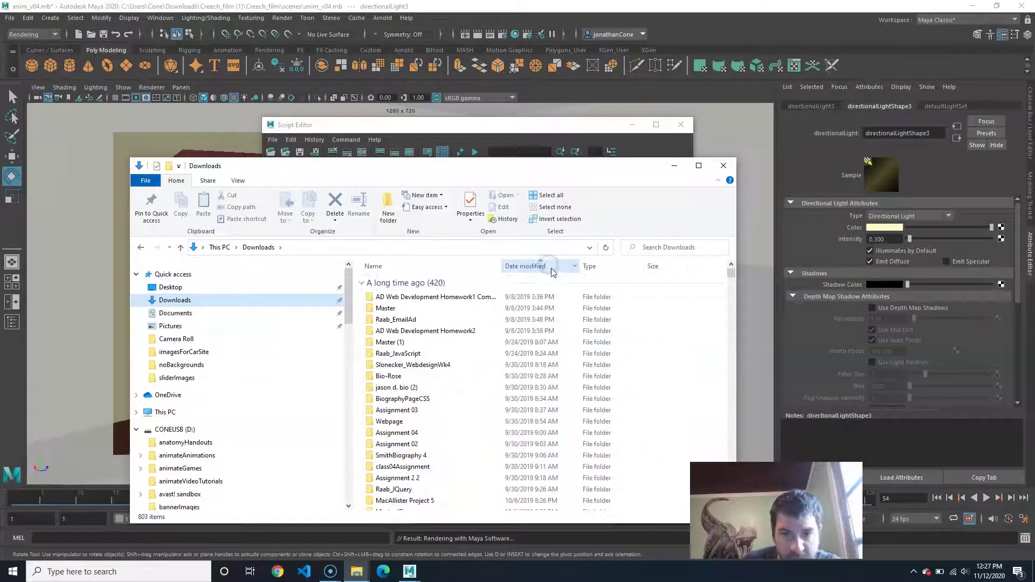
{"action": "left_click", "coordinate": [532, 266]}
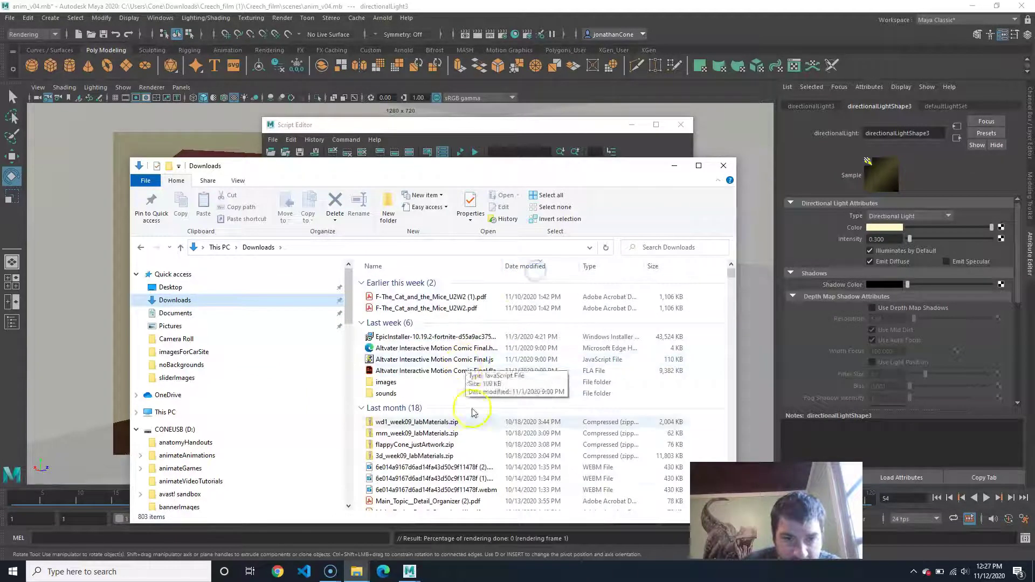
{"action": "scroll", "coordinate": [478, 435], "scroll_direction": "down", "scroll_amount": 5}
{"action": "scroll", "coordinate": [481, 435], "scroll_direction": "down", "scroll_amount": 8}
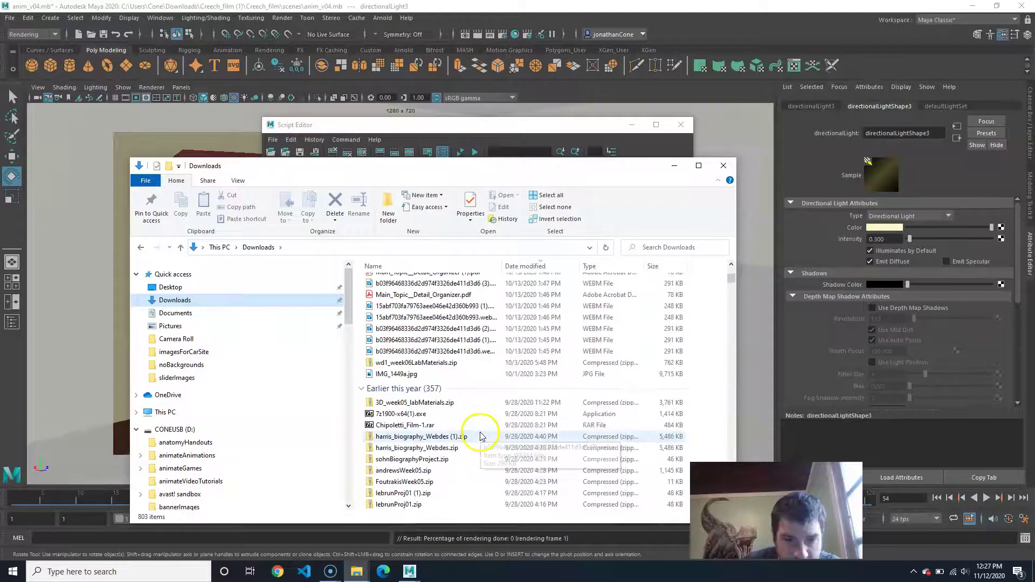
{"action": "scroll", "coordinate": [481, 432], "scroll_direction": "down", "scroll_amount": 10}
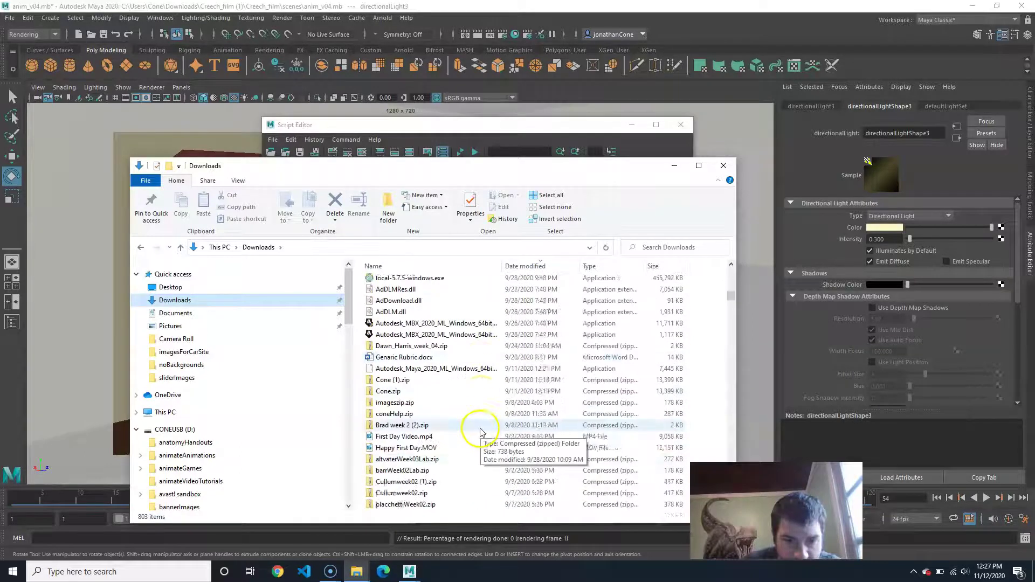
{"action": "scroll", "coordinate": [481, 431], "scroll_direction": "down", "scroll_amount": 15}
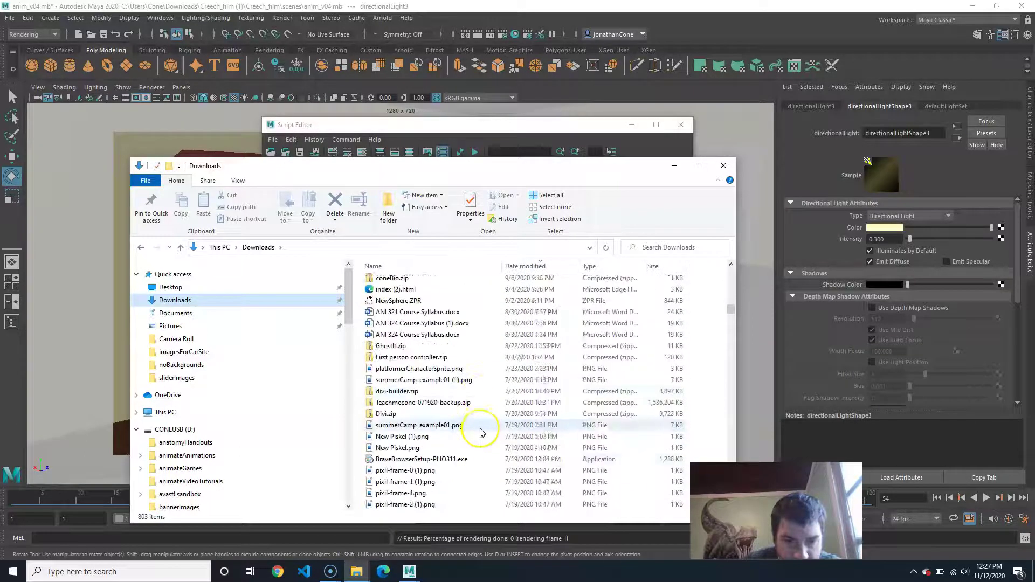
{"action": "scroll", "coordinate": [481, 432], "scroll_direction": "down", "scroll_amount": 15}
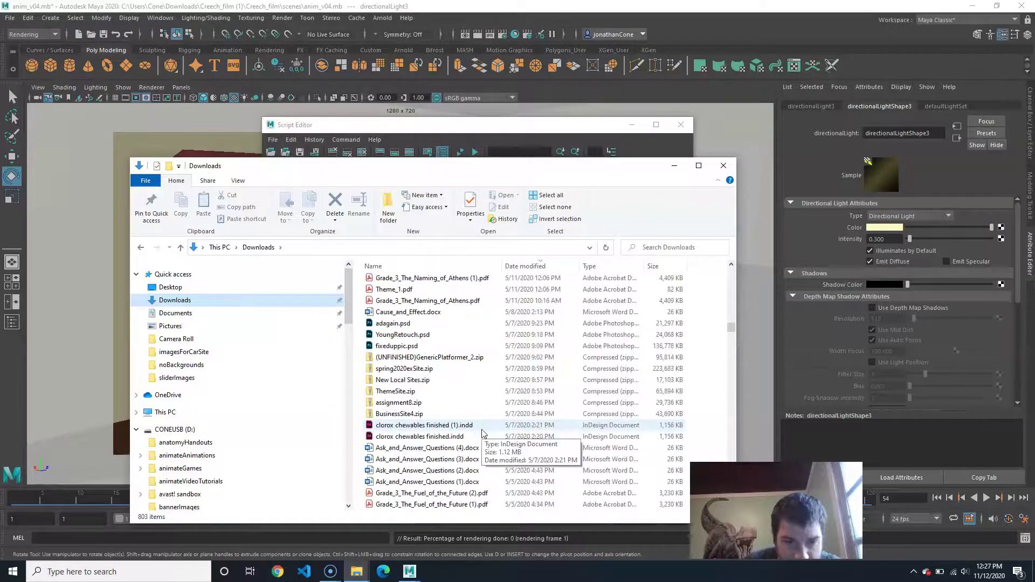
{"action": "scroll", "coordinate": [487, 425], "scroll_direction": "down", "scroll_amount": 7}
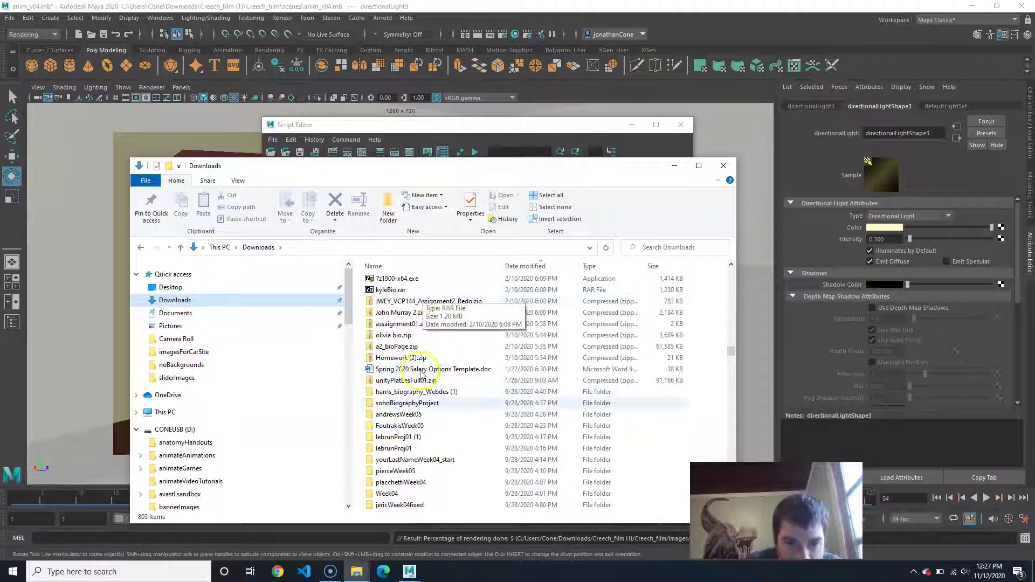
{"action": "left_click_drag", "start_coordinate": [732, 352], "coordinate": [753, 156]}
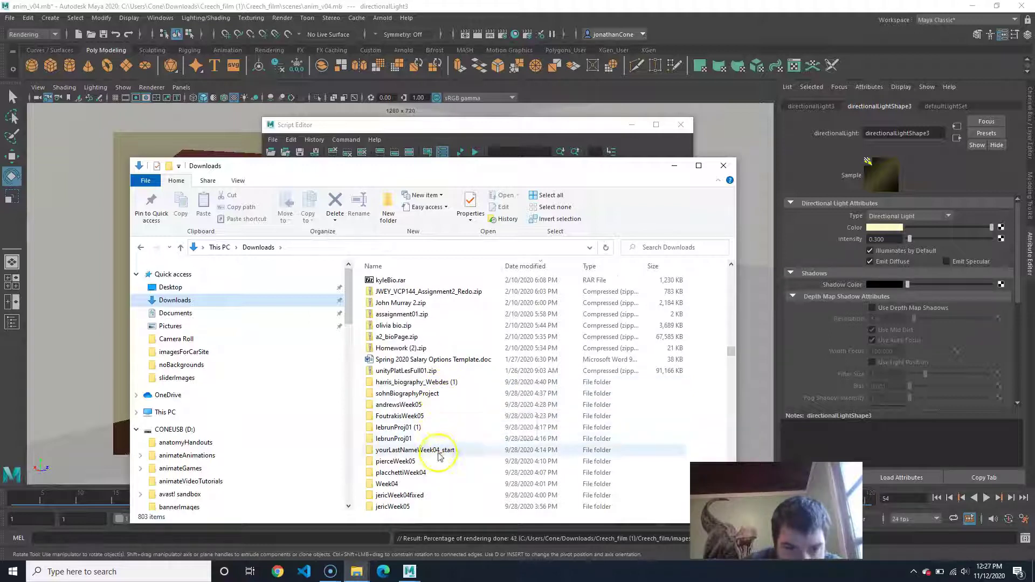
{"action": "scroll", "coordinate": [438, 450], "scroll_direction": "down", "scroll_amount": 3}
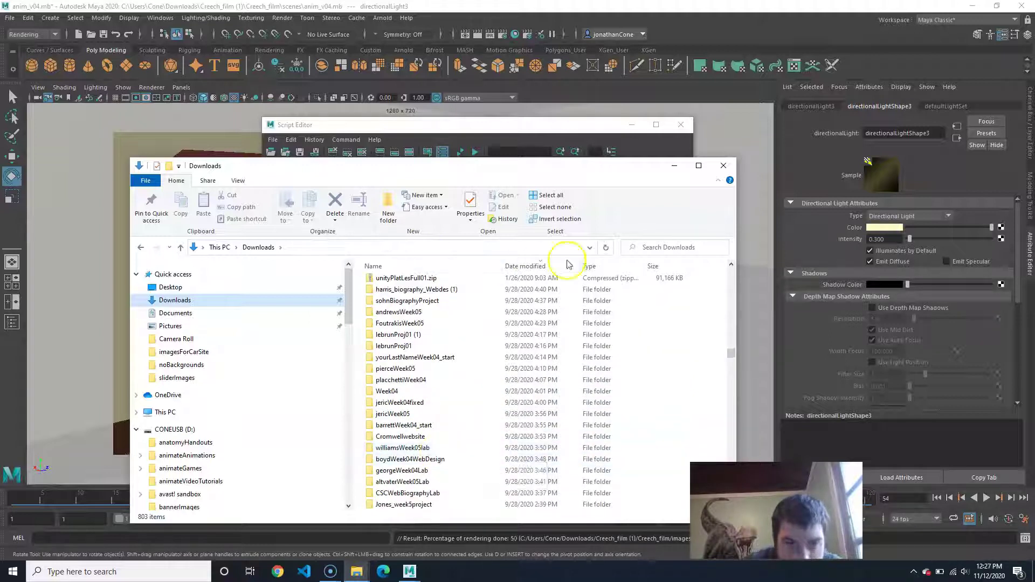
{"action": "left_click", "coordinate": [384, 267]}
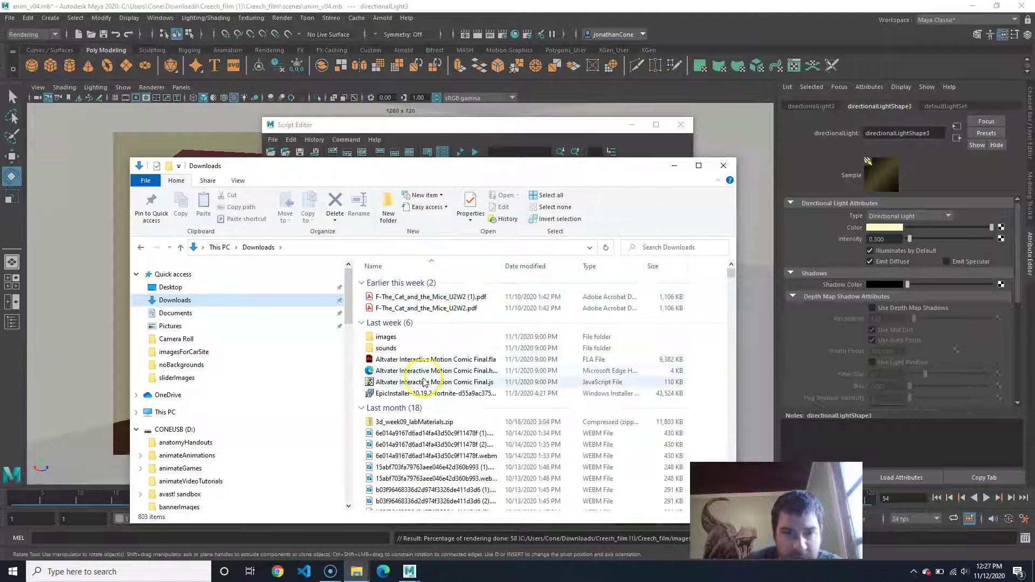
Open the images folder of the Creech_film project inside Downloads > Creech_film (1) in File Explorer
{"action": "left_click", "coordinate": [718, 14]}
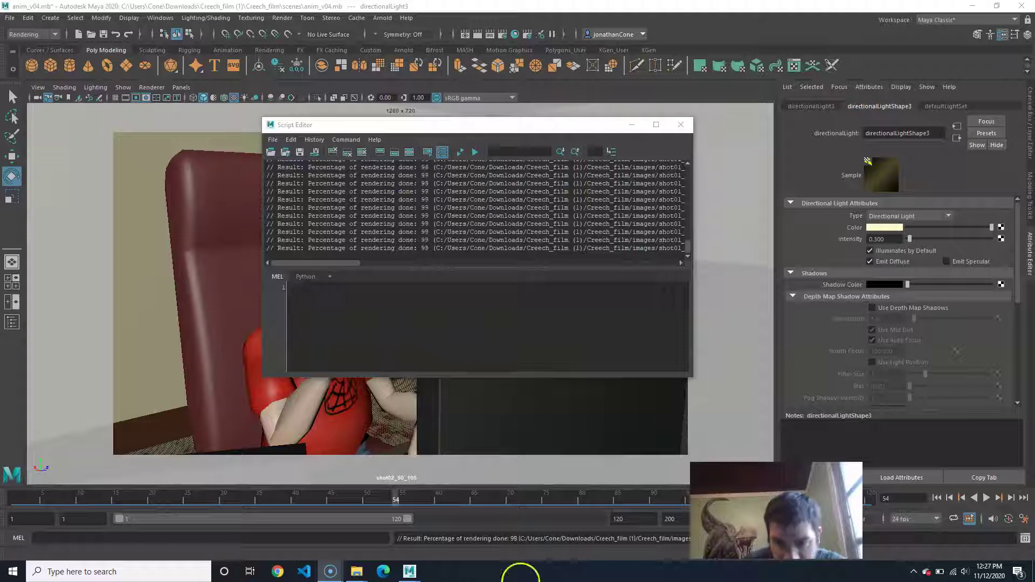
{"action": "left_click", "coordinate": [358, 571]}
{"action": "left_click", "coordinate": [418, 522]}
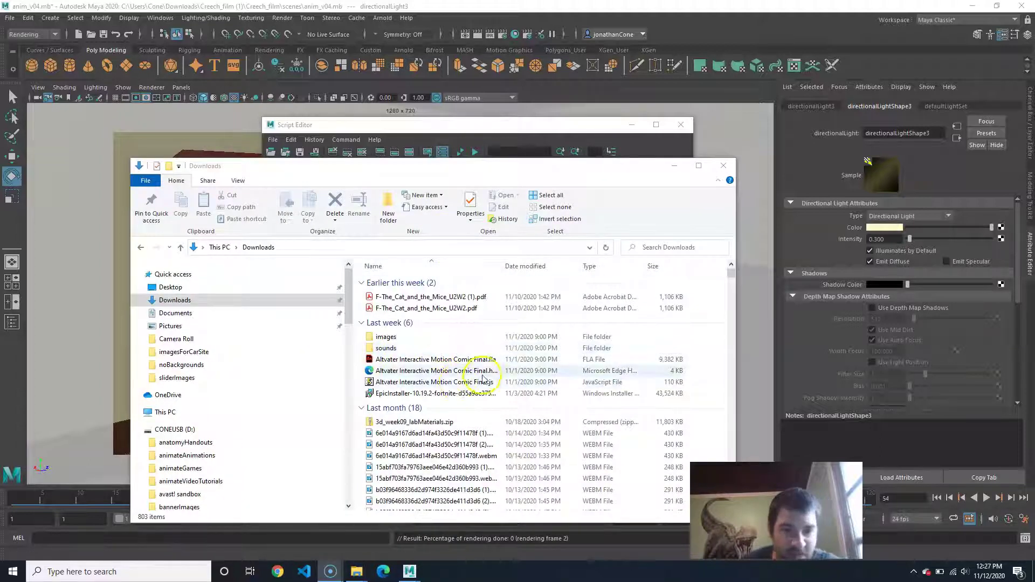
{"action": "scroll", "coordinate": [483, 380], "scroll_direction": "down", "scroll_amount": 6}
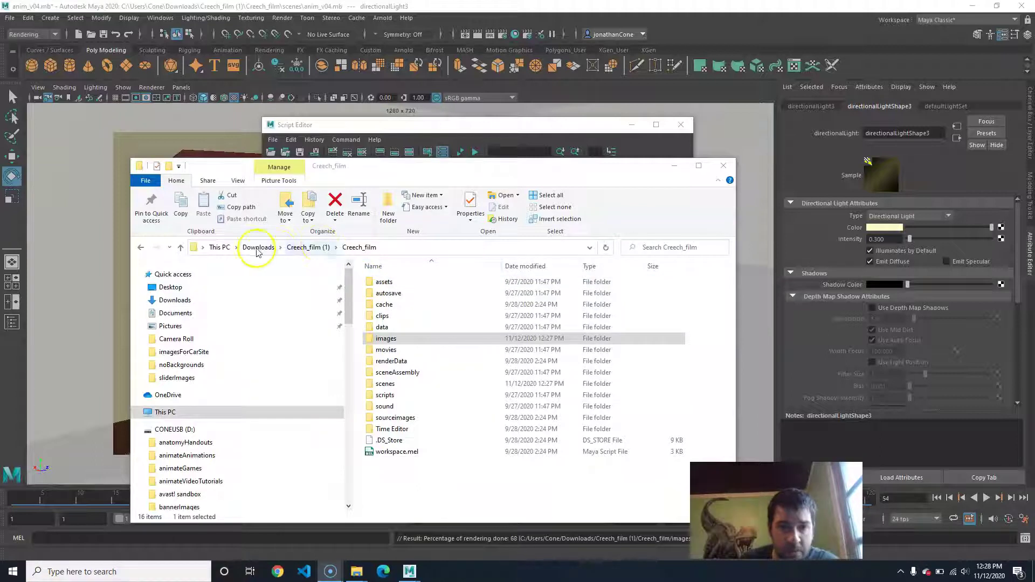
{"action": "left_click", "coordinate": [365, 340]}
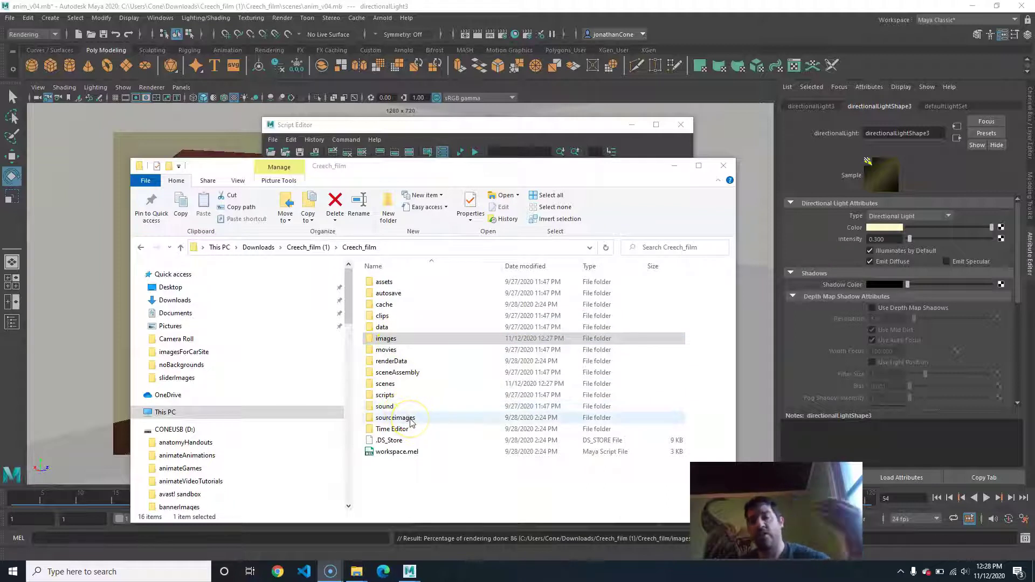
{"action": "left_click", "coordinate": [409, 340]}
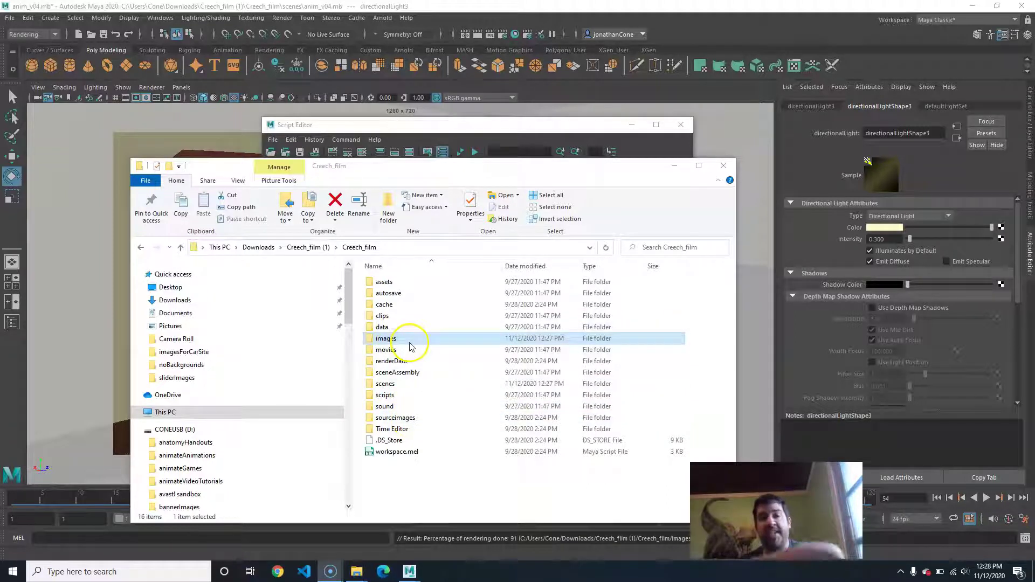
{"action": "double_click", "coordinate": [369, 339]}
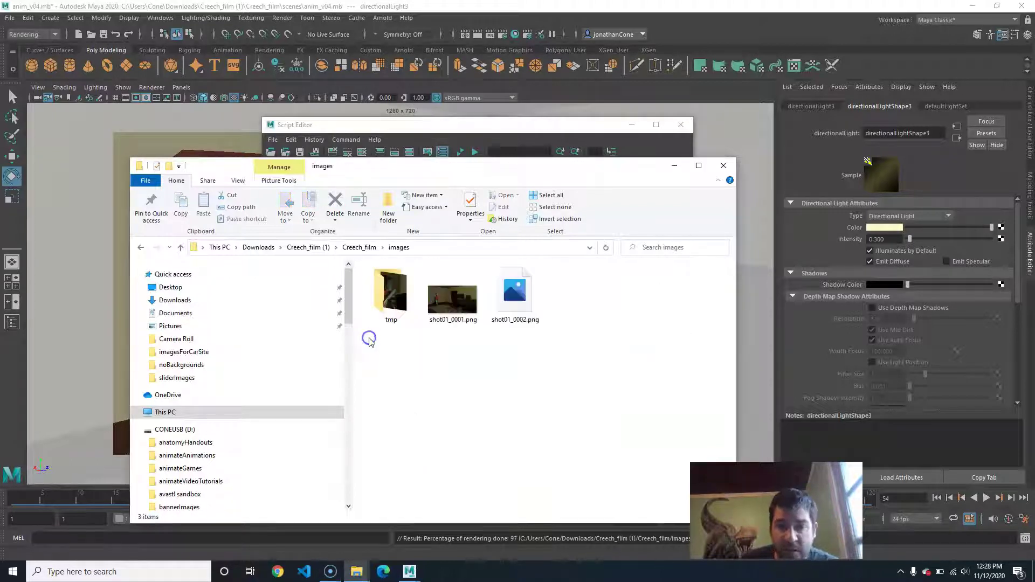
View the rendered frame shot01_0001.png at full size, close it, and select shot01_0002.png in the folder
{"action": "left_click", "coordinate": [452, 310]}
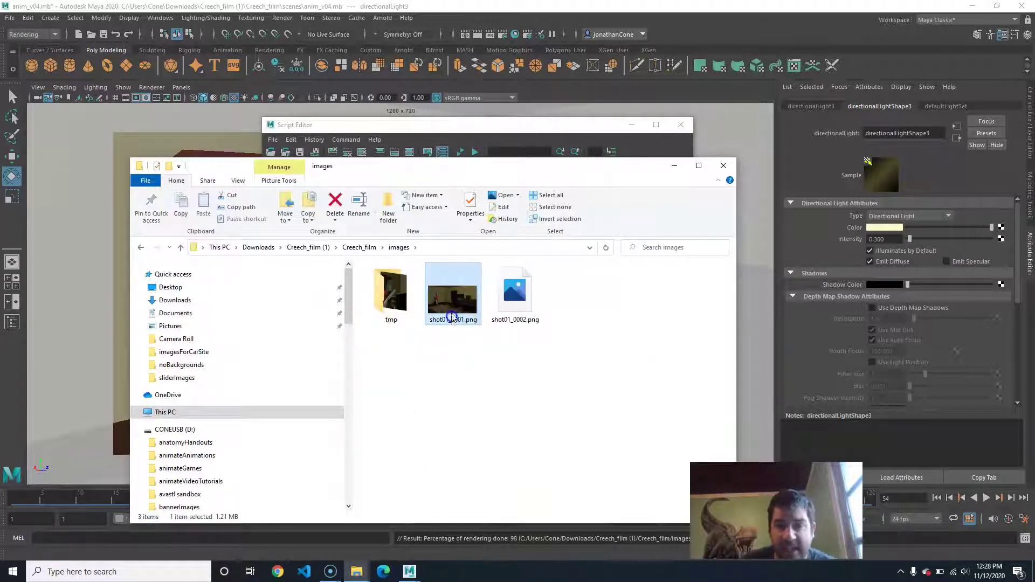
{"action": "double_click", "coordinate": [454, 312]}
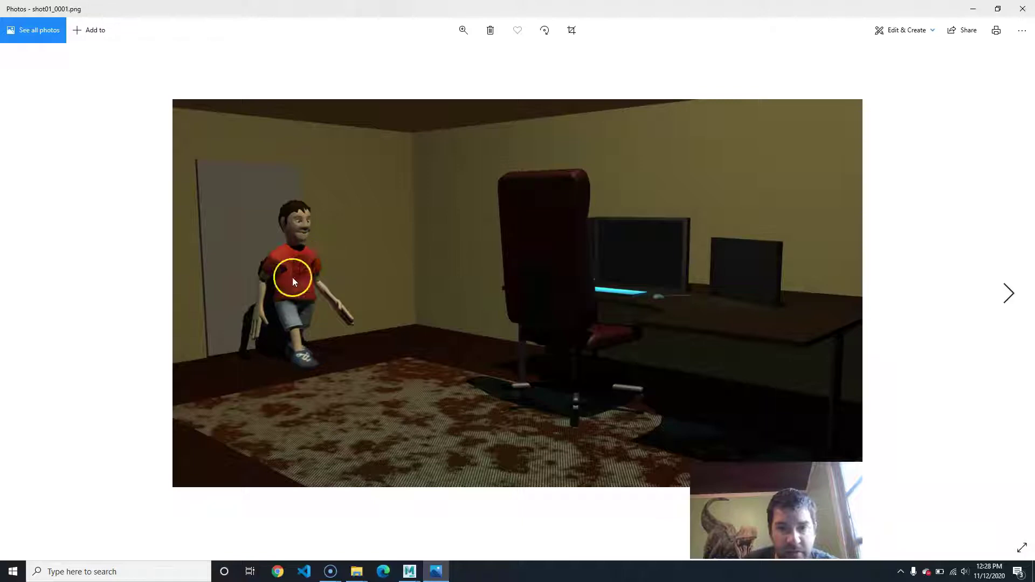
{"action": "left_click", "coordinate": [1021, 7]}
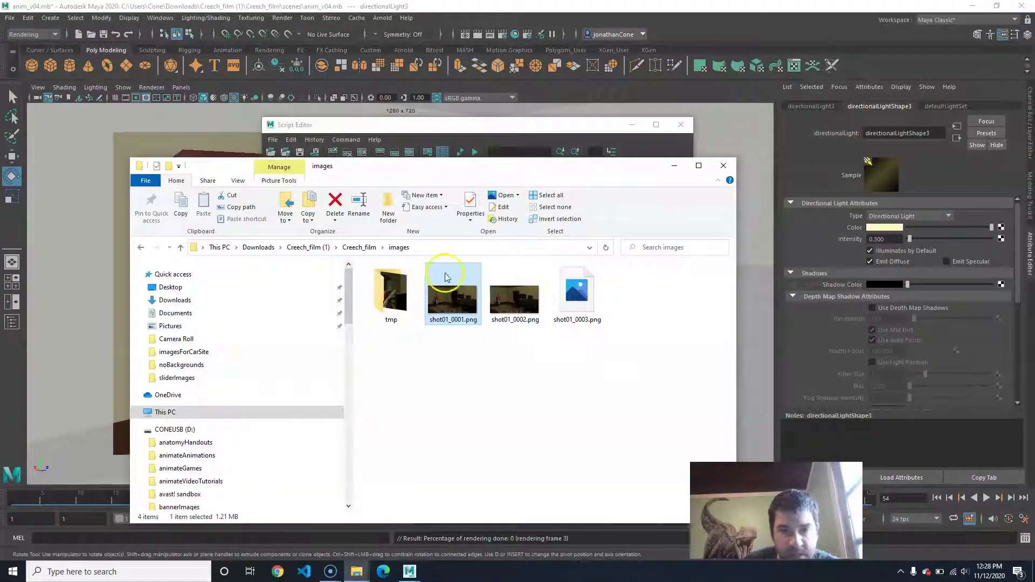
{"action": "left_click", "coordinate": [513, 307]}
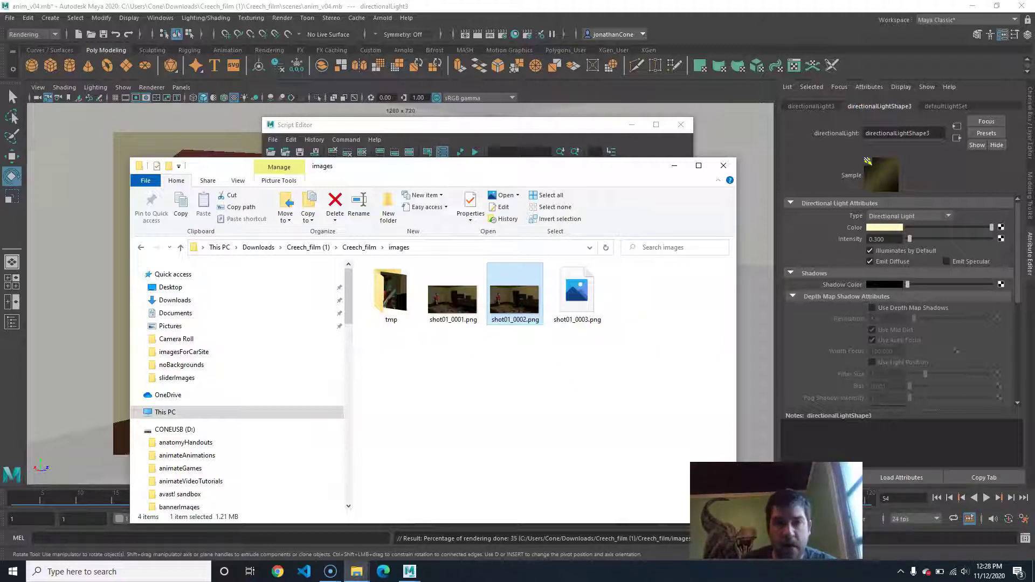
Switch back to Maya and close the Script Editor
{"action": "left_click", "coordinate": [510, 125]}
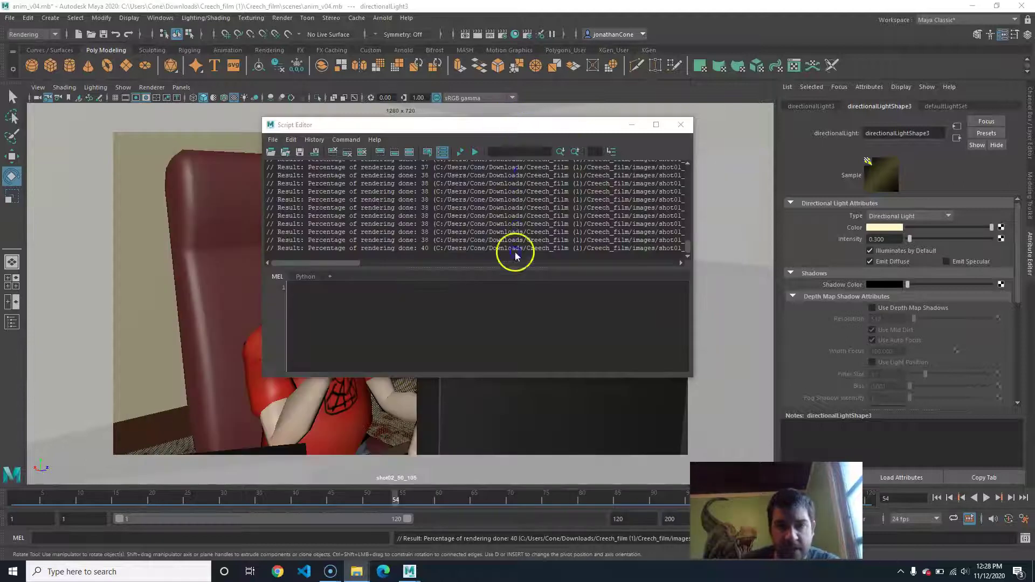
{"action": "left_click", "coordinate": [686, 126]}
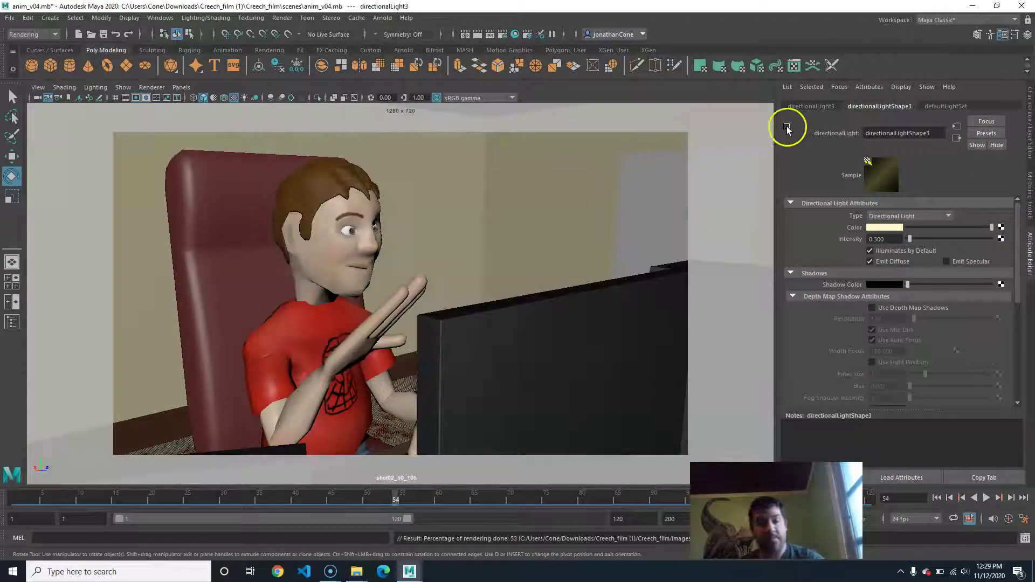
Check the processor load during the batch render in Task Manager, and close it
{"action": "key", "text": "ctrl+shift+Escape"}
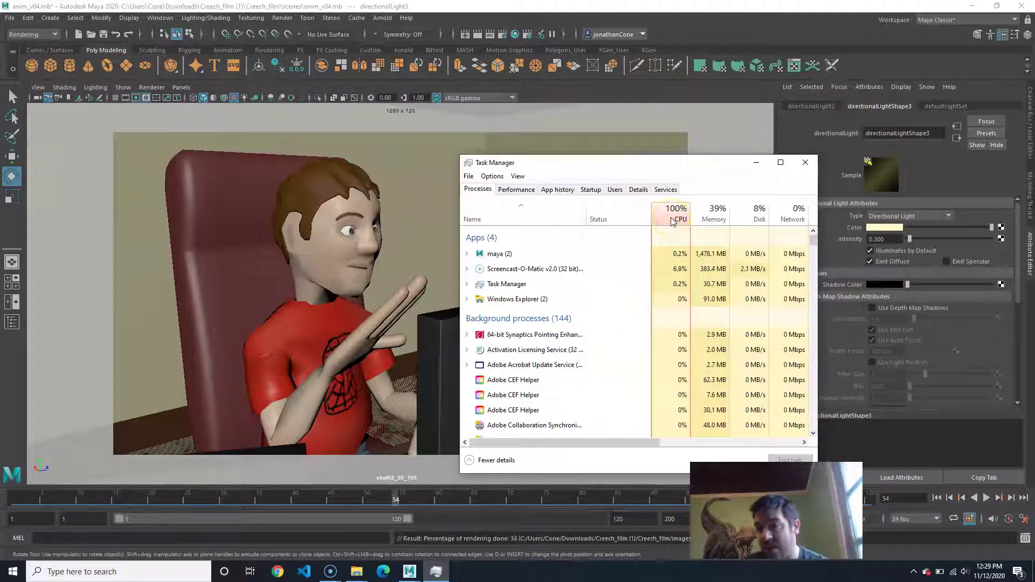
{"action": "left_click", "coordinate": [806, 162]}
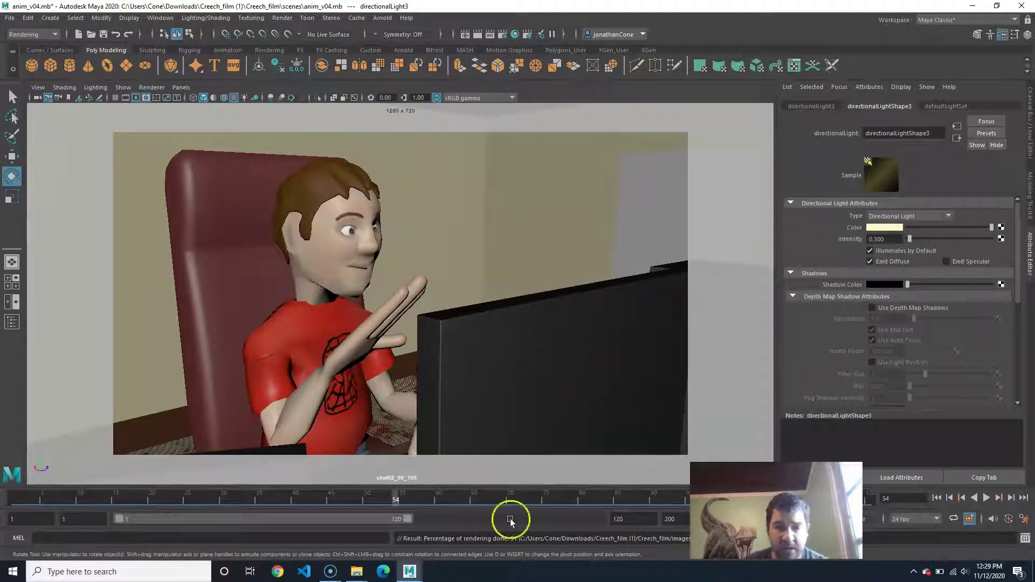
Check the rendered shot01 frames in the project's images folder in File Explorer, and return to Maya
{"action": "mouse_move", "coordinate": [357, 571]}
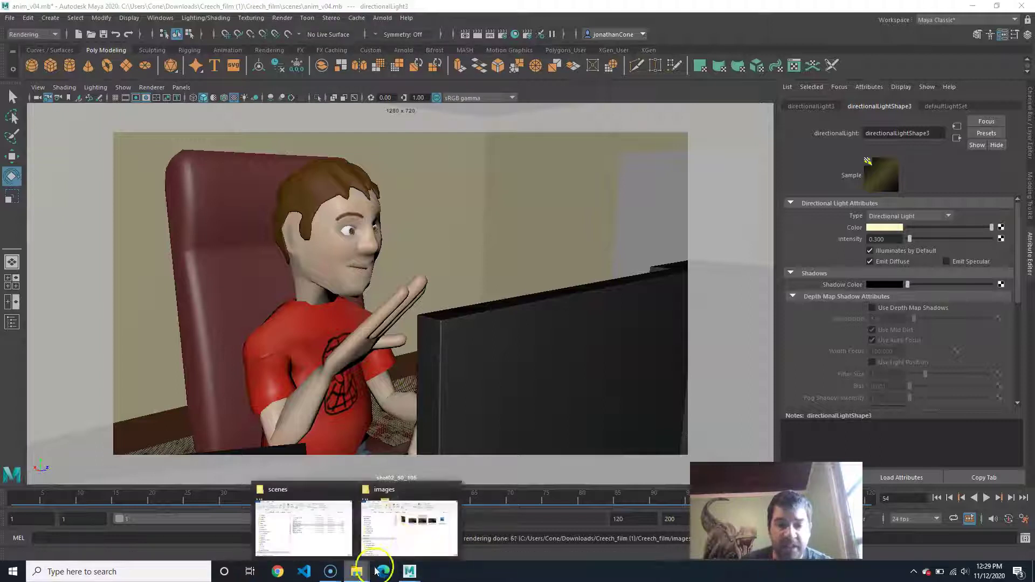
{"action": "left_click", "coordinate": [410, 526]}
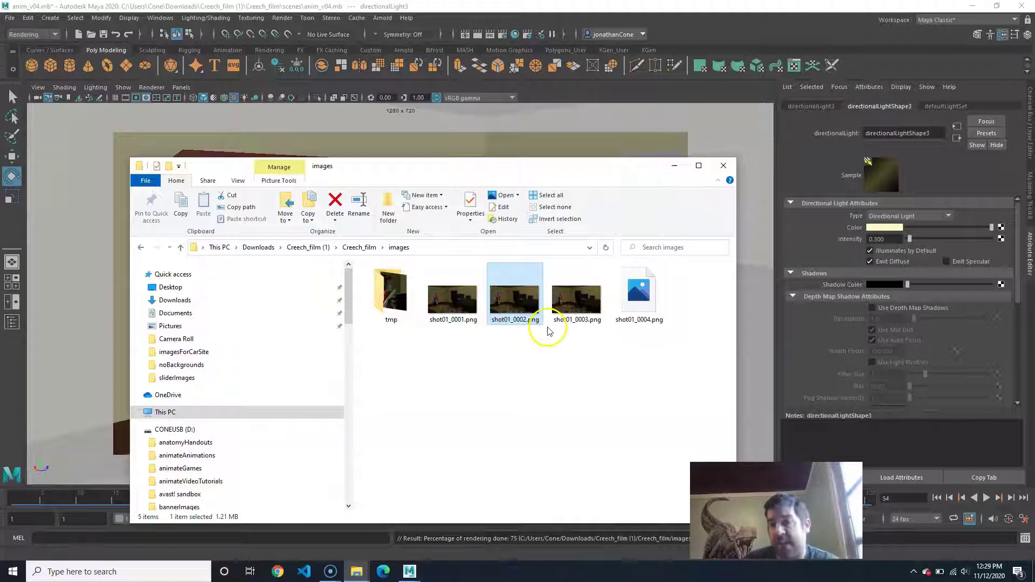
{"action": "left_click", "coordinate": [673, 168]}
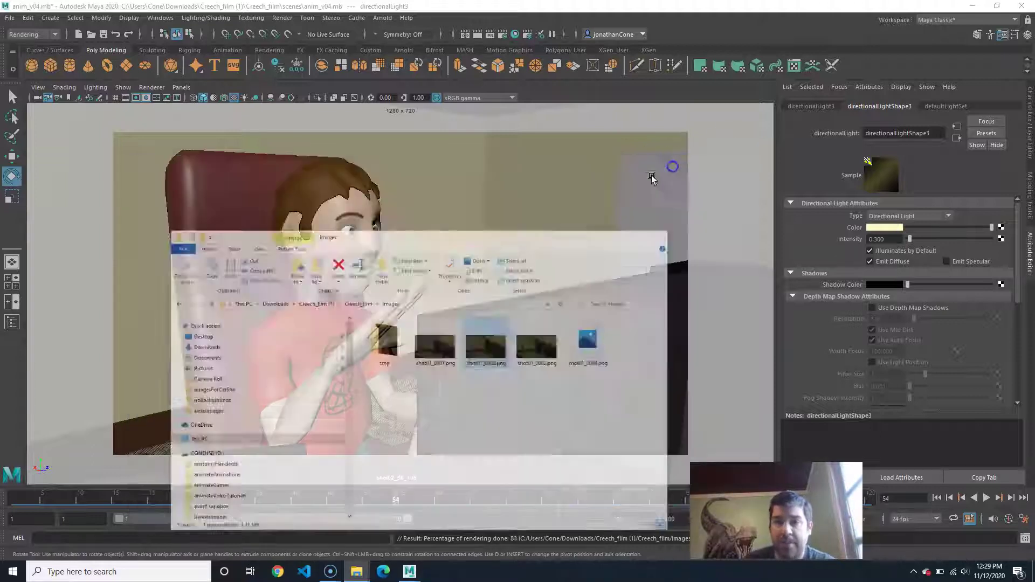
{"action": "left_click", "coordinate": [275, 19]}
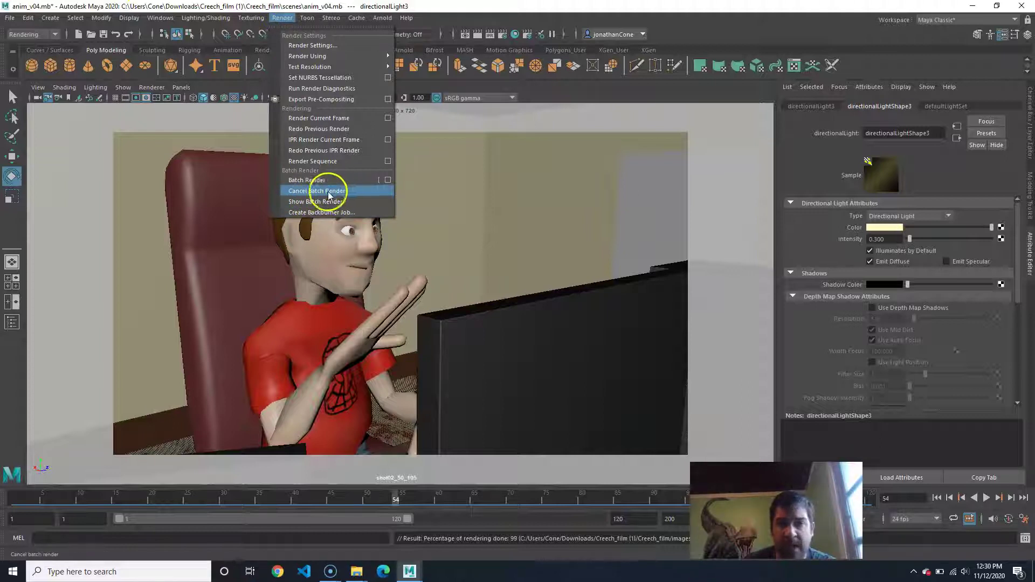
{"action": "left_click", "coordinate": [347, 191]}
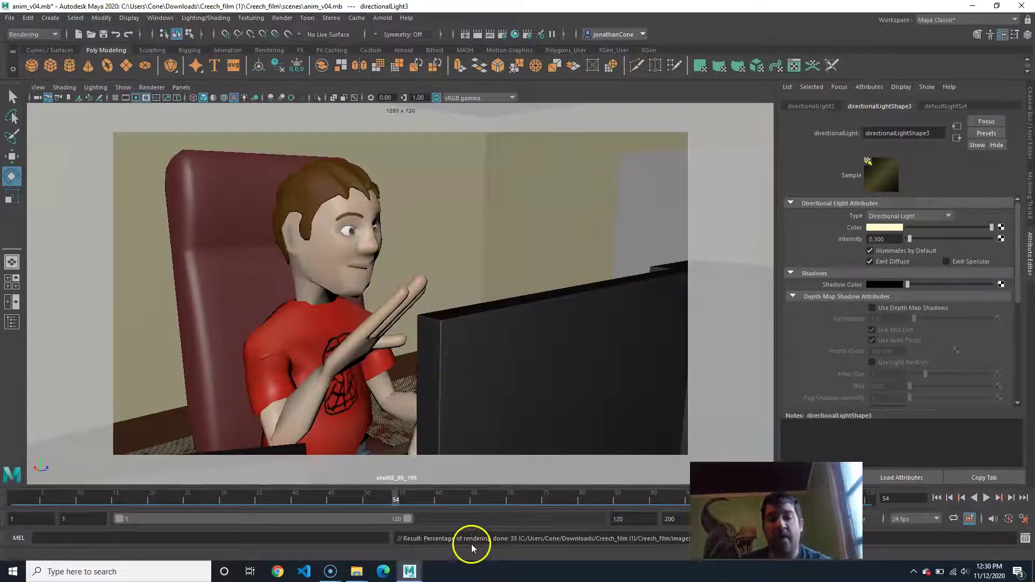
Open the Render Settings and set the output file name prefix to shot02
{"action": "left_click", "coordinate": [502, 33]}
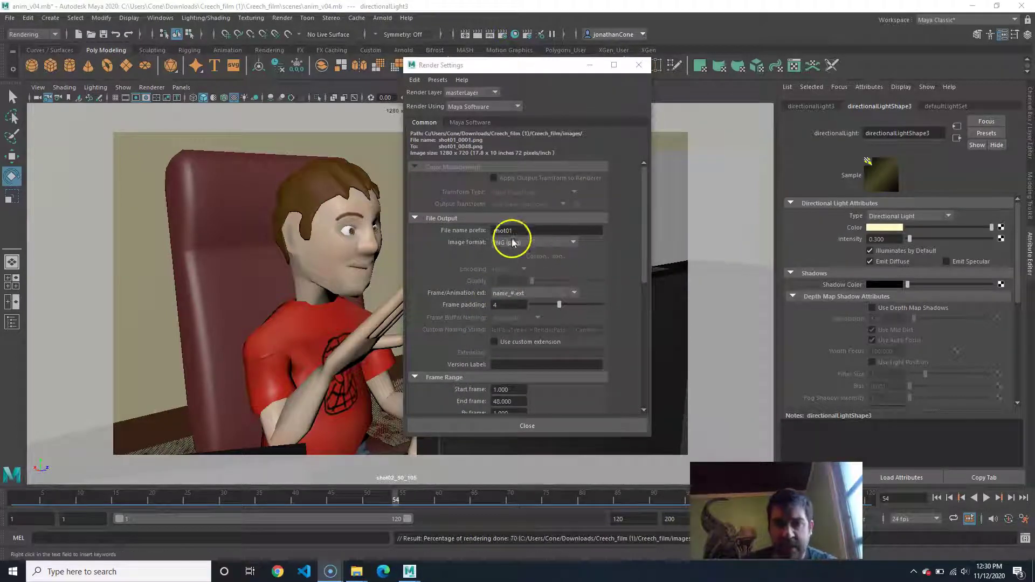
{"action": "left_click", "coordinate": [534, 231]}
{"action": "left_click", "coordinate": [520, 231]}
{"action": "key", "text": "BackSpace"}
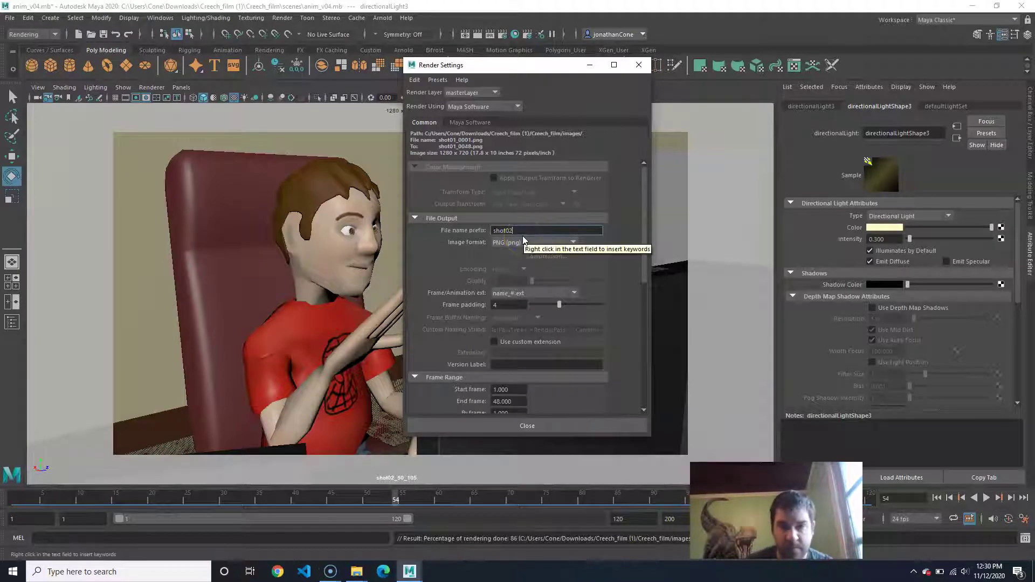
{"action": "left_click", "coordinate": [523, 265]}
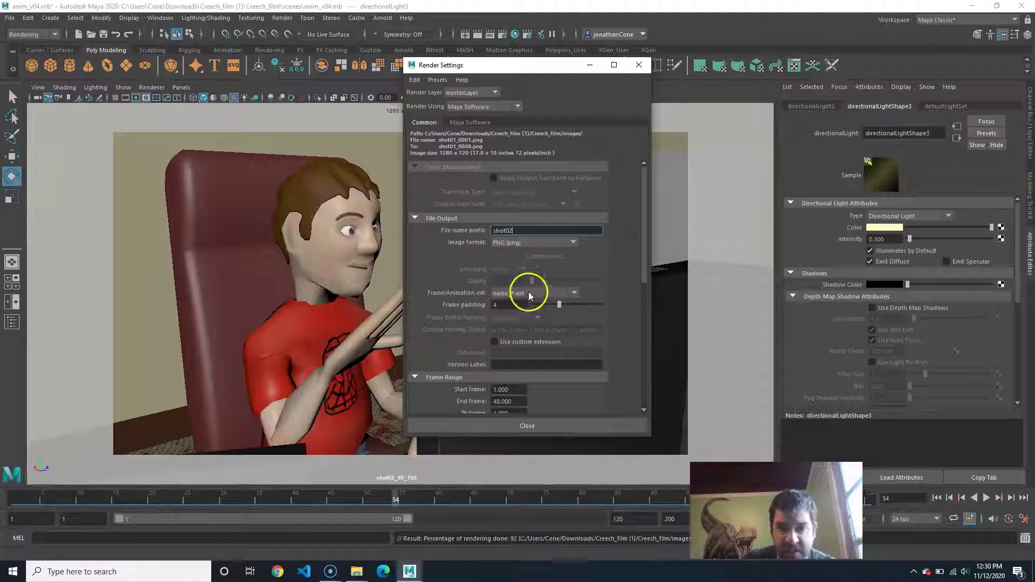
Set the render frame range to start at frame 50 and end at frame 105
{"action": "scroll", "coordinate": [529, 350], "scroll_direction": "down", "scroll_amount": 1}
{"action": "left_click", "coordinate": [513, 357]}
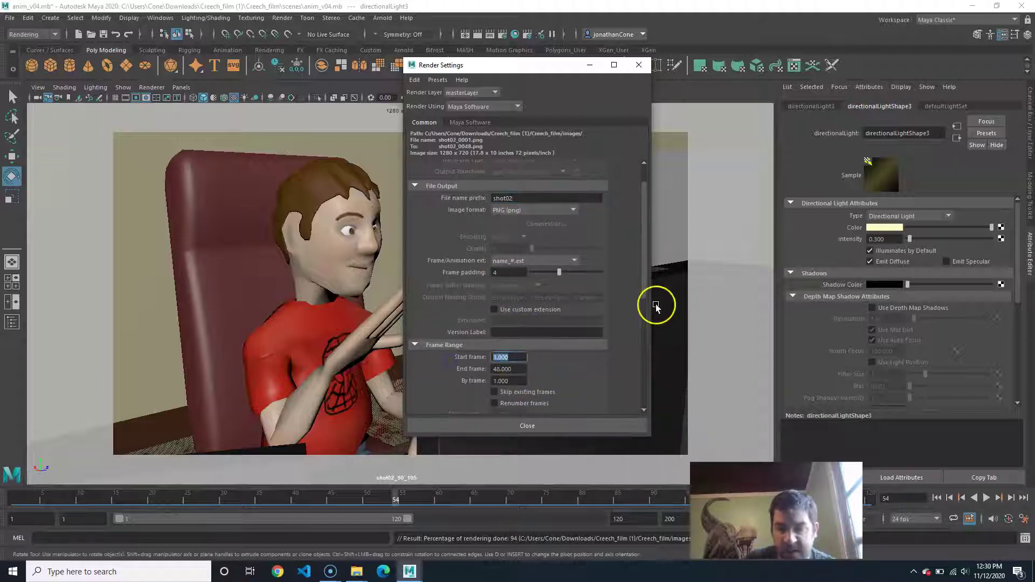
{"action": "type", "text": "50"}
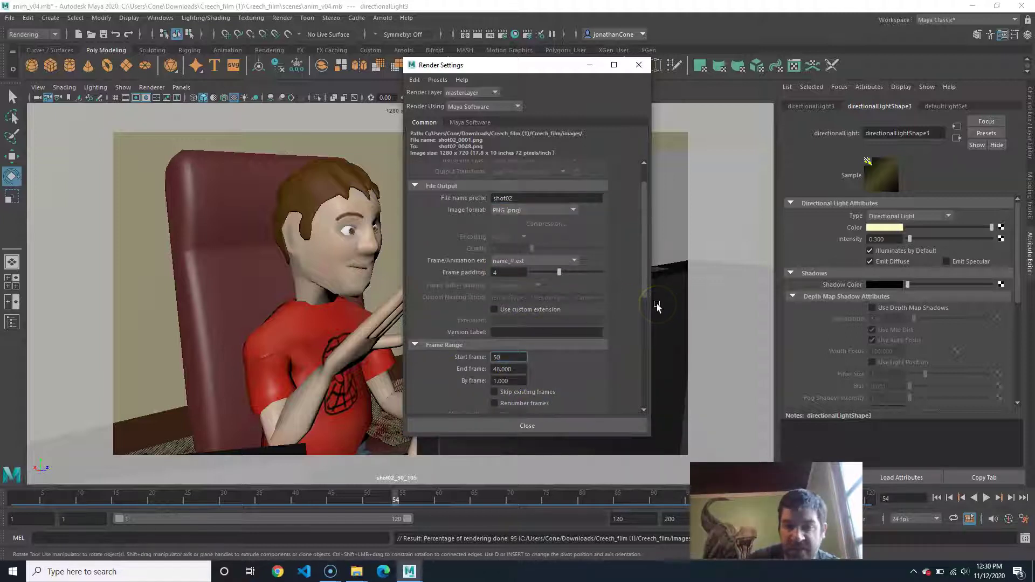
{"action": "left_click", "coordinate": [514, 370]}
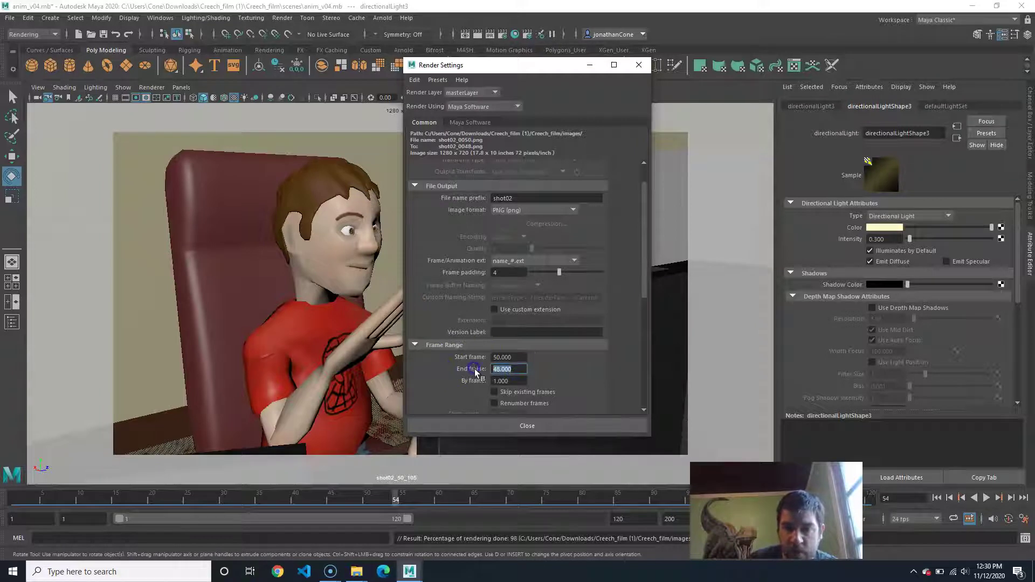
{"action": "left_click", "coordinate": [513, 357]}
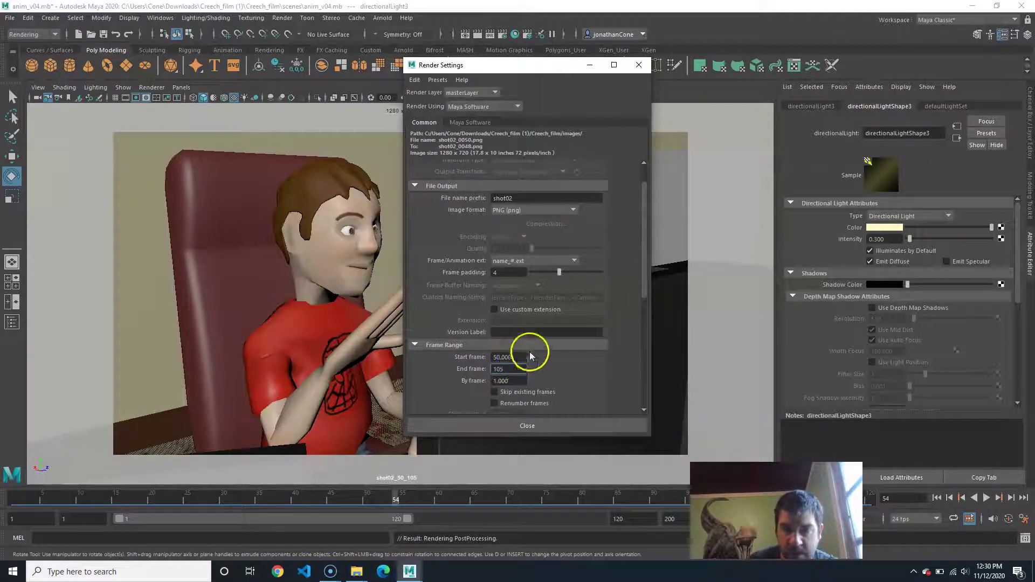
Choose shot02_50_105 as the renderable camera, review the image size options, and close the Render Settings
{"action": "scroll", "coordinate": [542, 335], "scroll_direction": "down", "scroll_amount": 3}
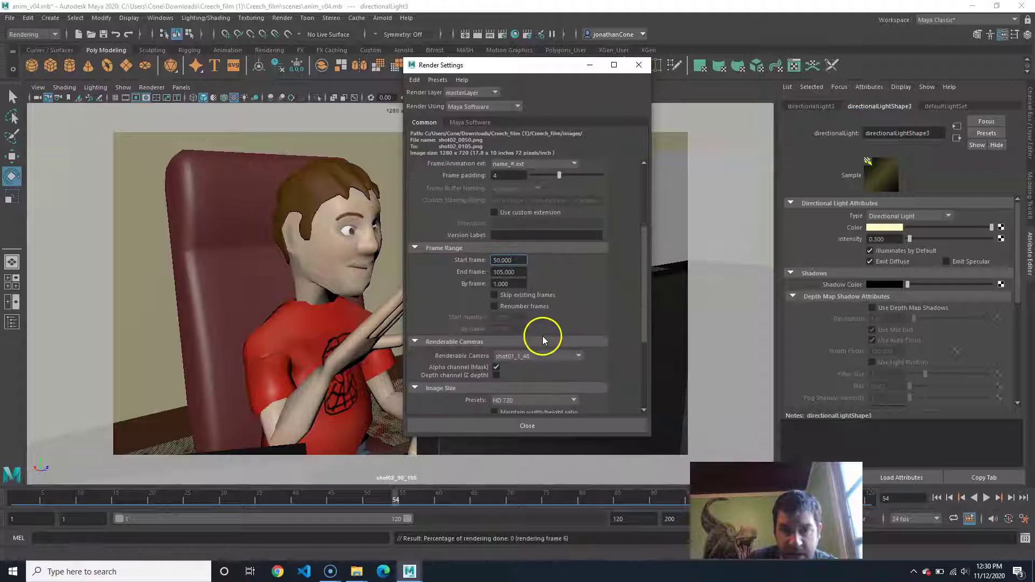
{"action": "left_click", "coordinate": [525, 357]}
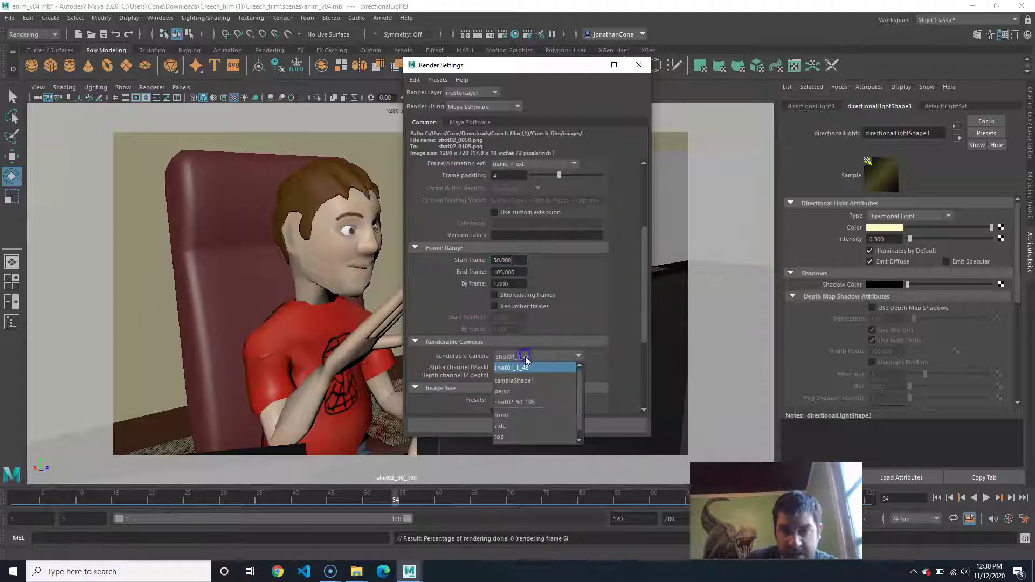
{"action": "left_click", "coordinate": [528, 403]}
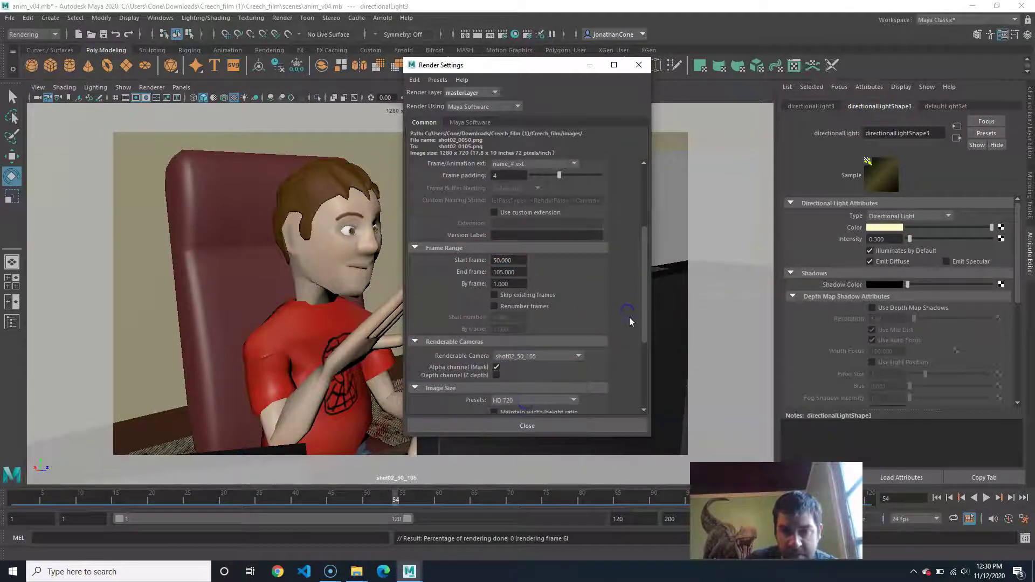
{"action": "scroll", "coordinate": [629, 317], "scroll_direction": "down", "scroll_amount": 3}
{"action": "scroll", "coordinate": [571, 400], "scroll_direction": "down", "scroll_amount": 2}
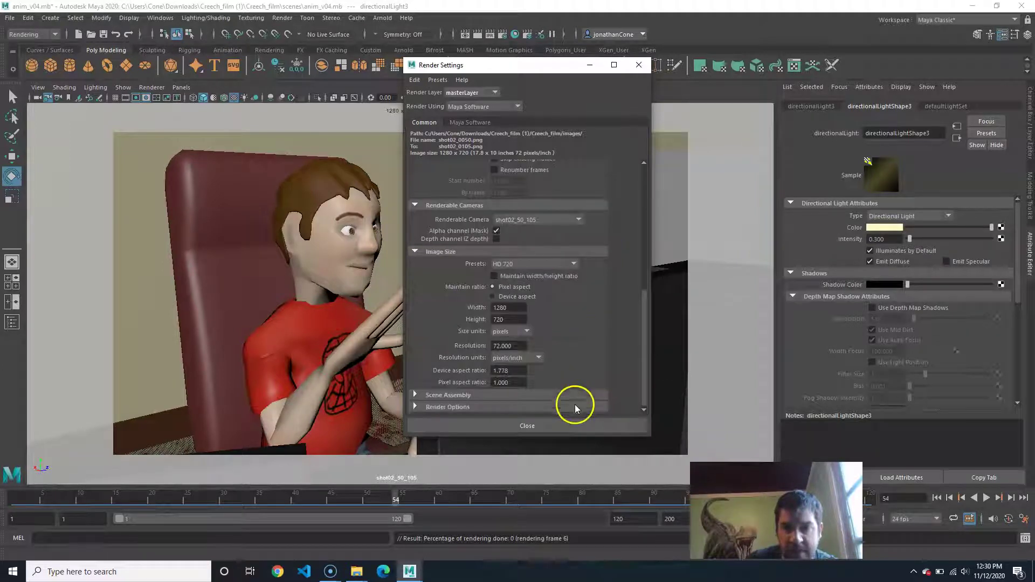
{"action": "left_click", "coordinate": [566, 425]}
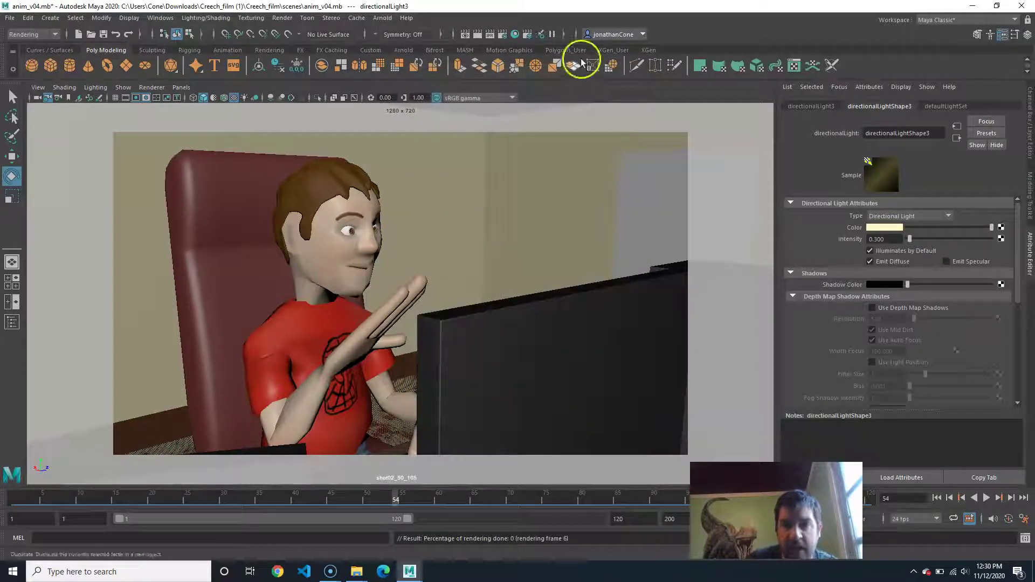
{"action": "left_click", "coordinate": [282, 18]}
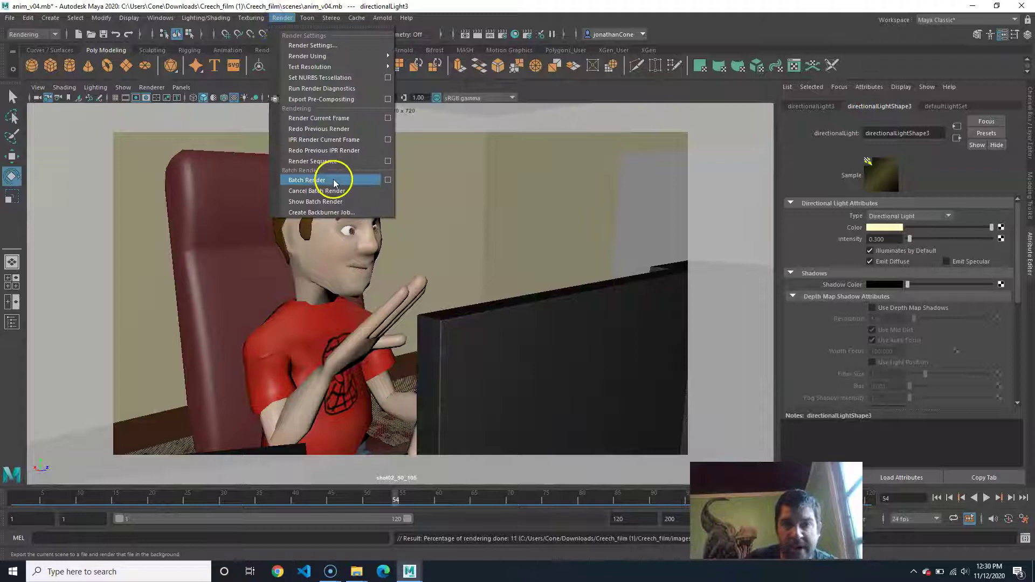
{"action": "left_click", "coordinate": [725, 6]}
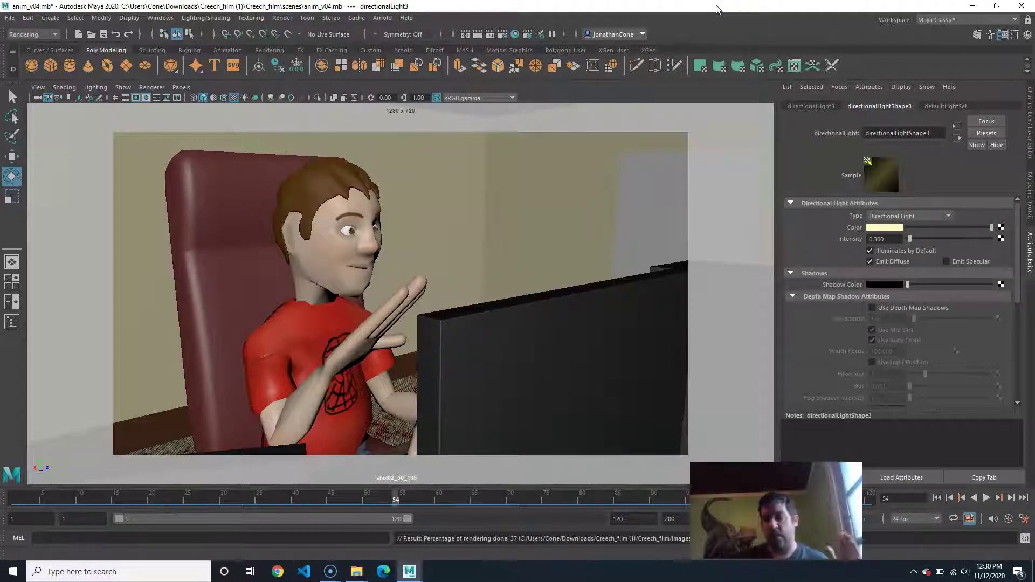
{"action": "left_click", "coordinate": [709, 9]}
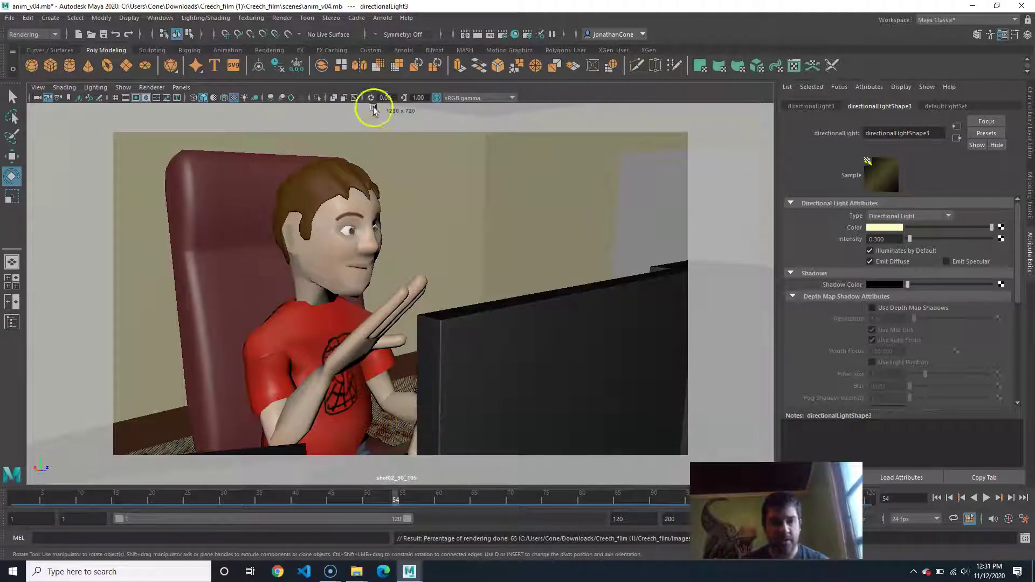
Switch to the four-view layout and save the scene under the new name anim_v05.mb in the scenes folder
{"action": "key", "text": "space"}
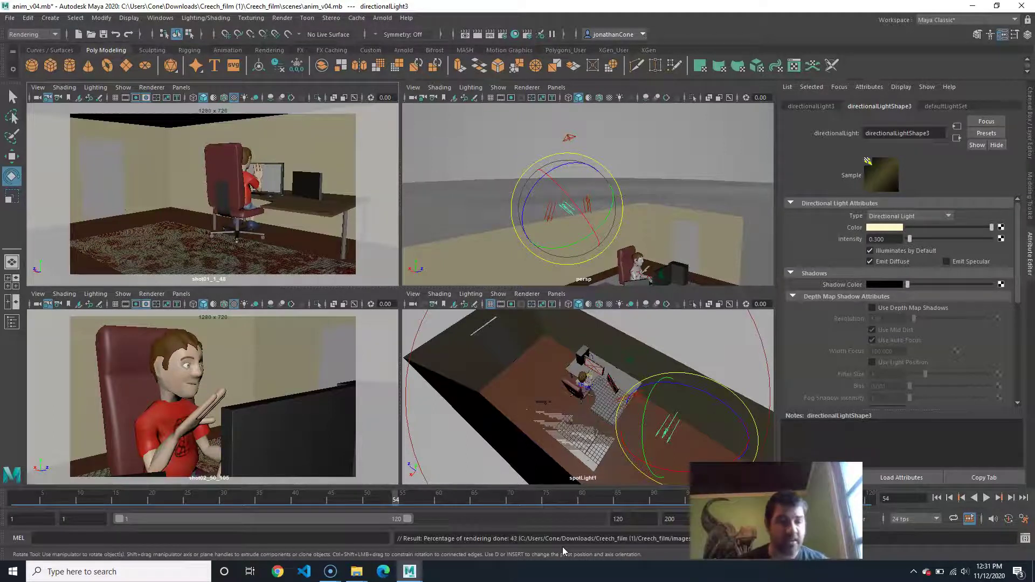
{"action": "key", "text": "q"}
{"action": "key", "text": "ctrl+shift+s"}
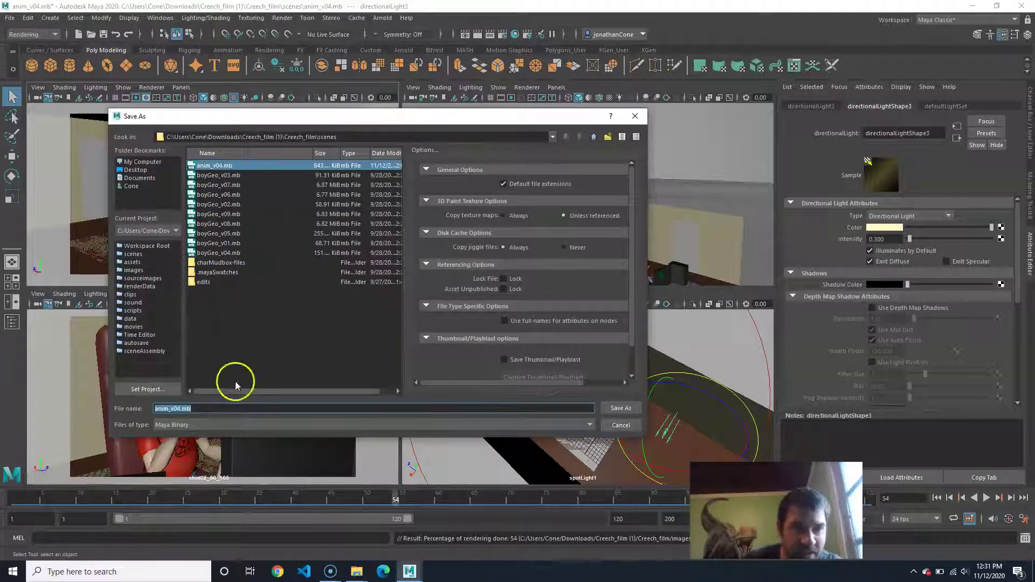
{"action": "left_click", "coordinate": [184, 408]}
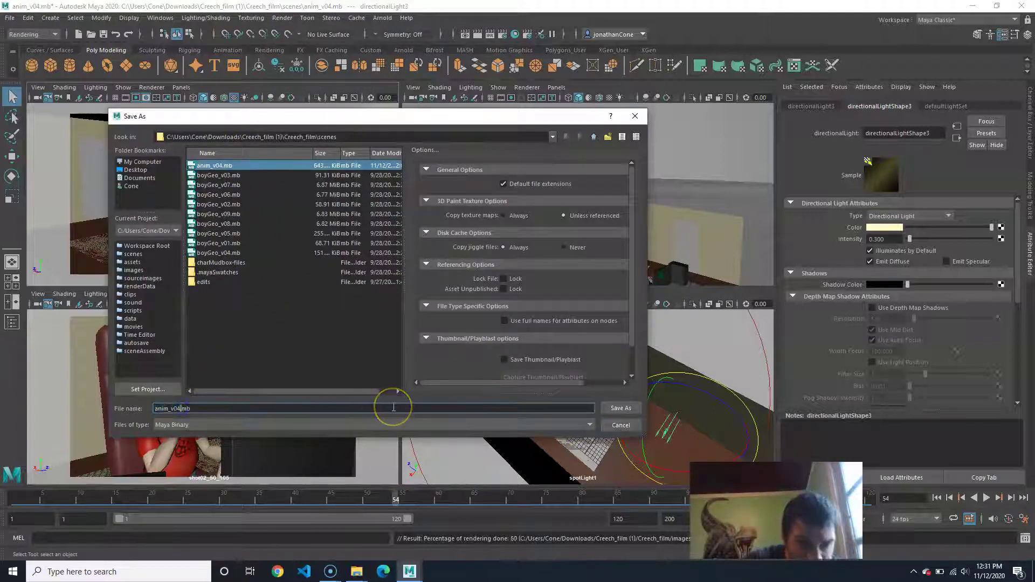
{"action": "key", "text": "Delete"}
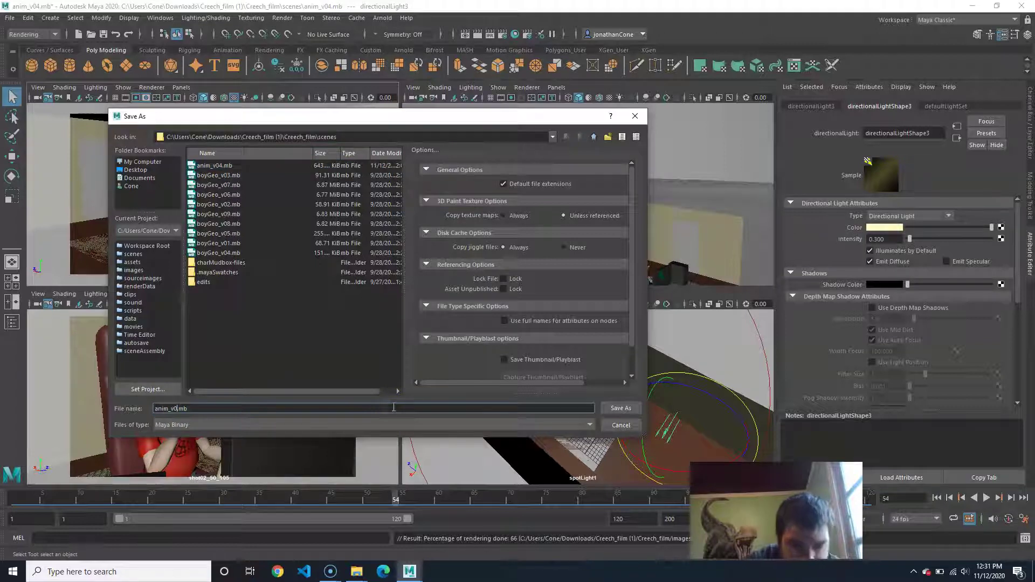
{"action": "type", "text": "5"}
{"action": "left_click", "coordinate": [607, 409]}
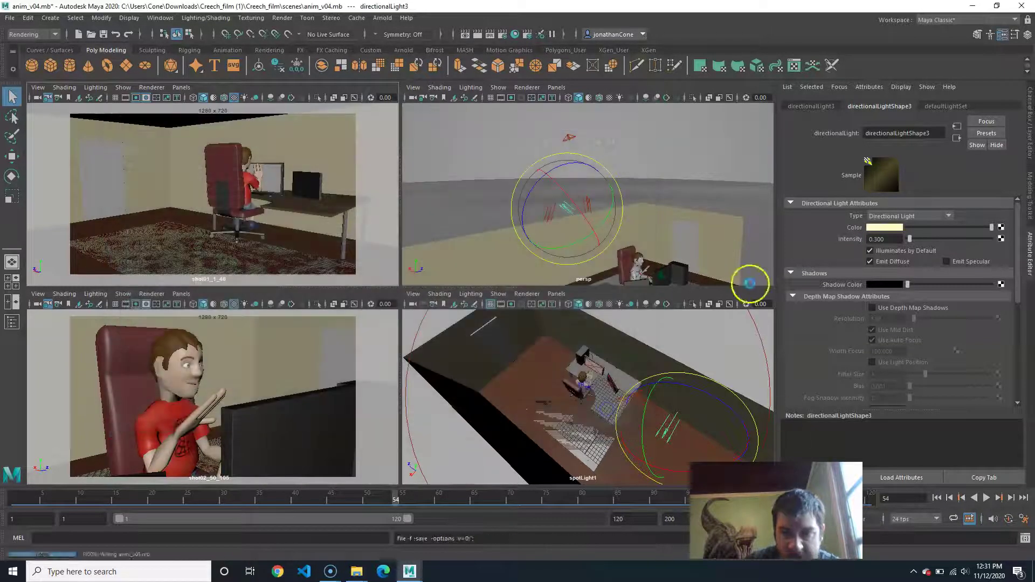
{"action": "key", "text": "e"}
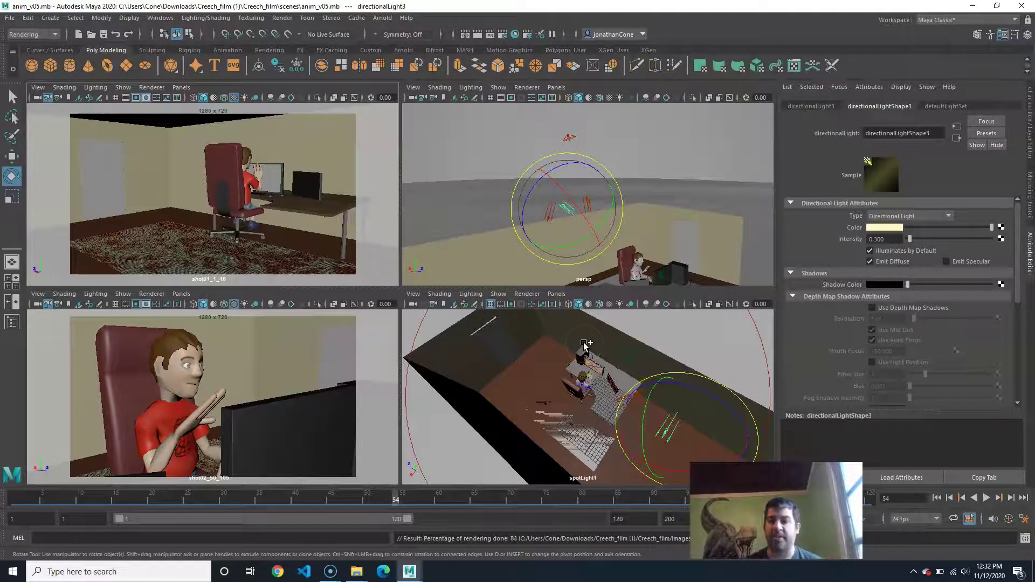
{"action": "left_click", "coordinate": [586, 336]}
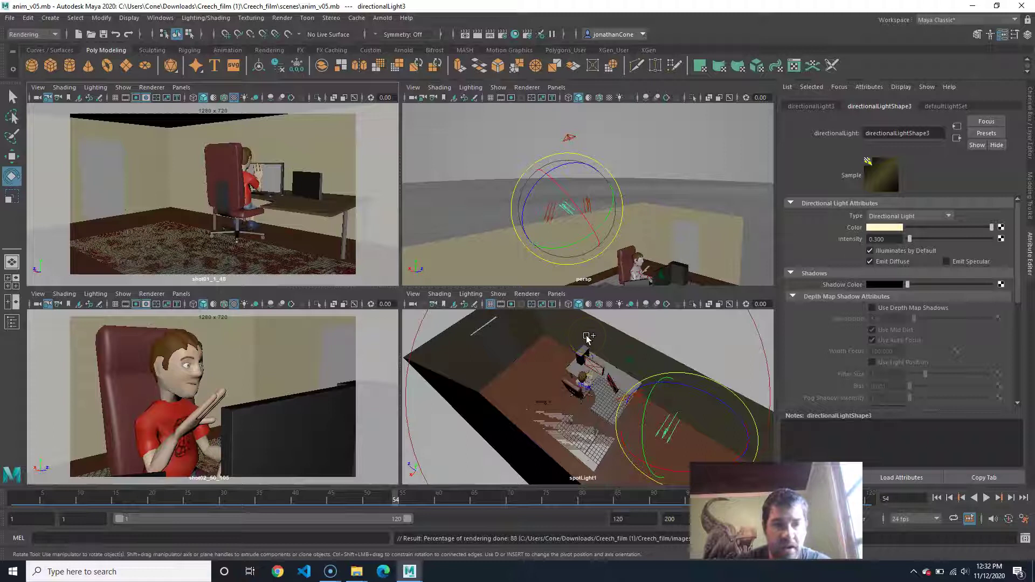